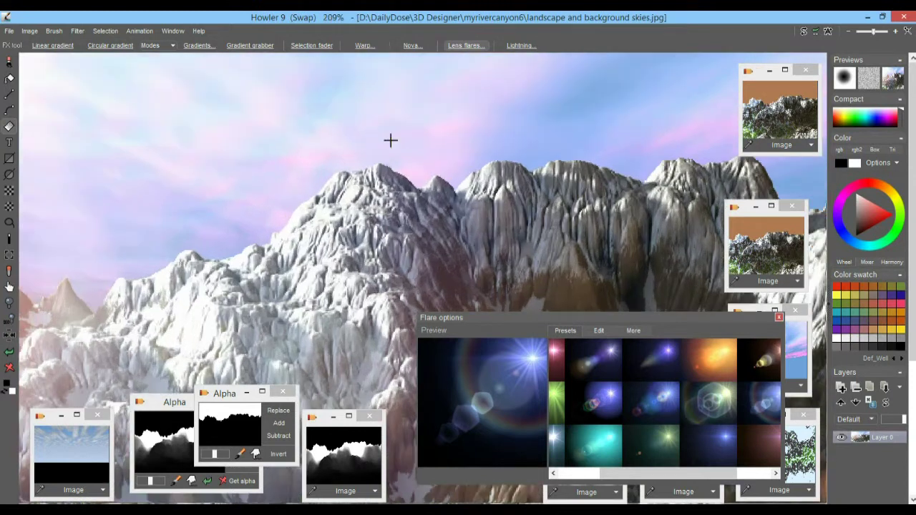
# Examine the finished landscape close up and as a whole, including the mountains, the sky and the lens flare glow
pyautogui.scroll(-3, 413, 196)
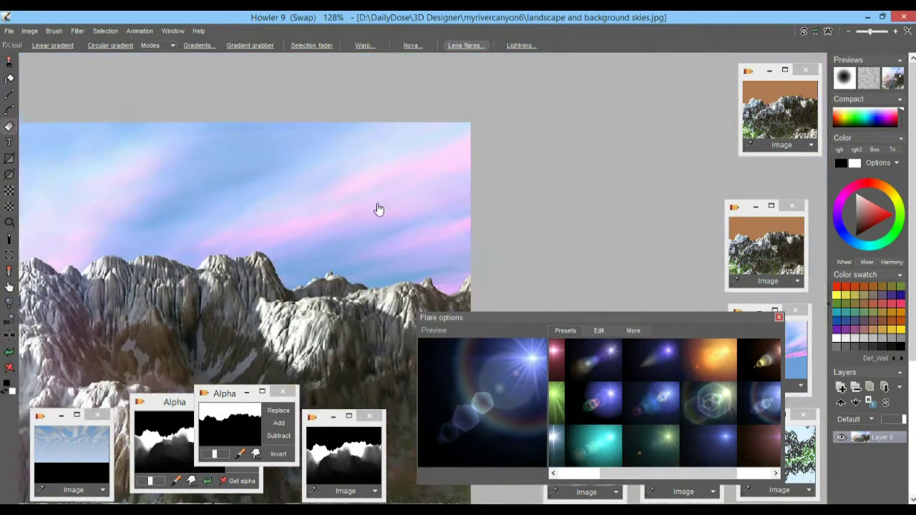
pyautogui.moveTo(379, 209); pyautogui.dragTo(726, 207)
pyautogui.moveTo(280, 228); pyautogui.dragTo(486, 183)
pyautogui.moveTo(338, 187); pyautogui.dragTo(270, 195)
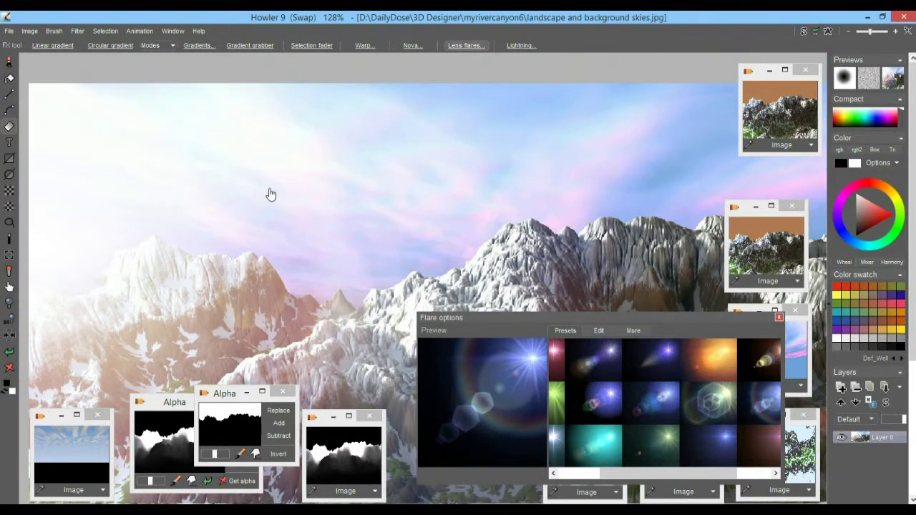
pyautogui.scroll(5, 270, 195)
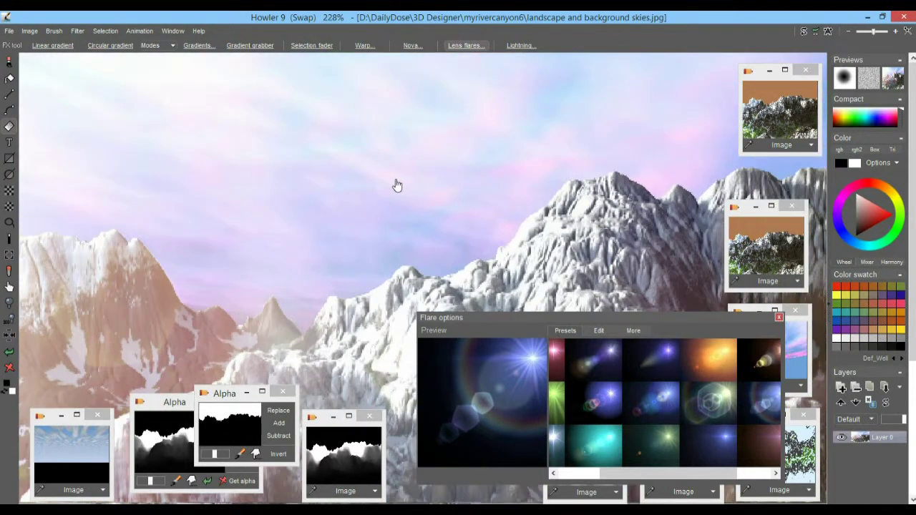
pyautogui.scroll(-3, 372, 193)
pyautogui.moveTo(326, 202); pyautogui.dragTo(374, 172)
pyautogui.scroll(-2, 455, 191)
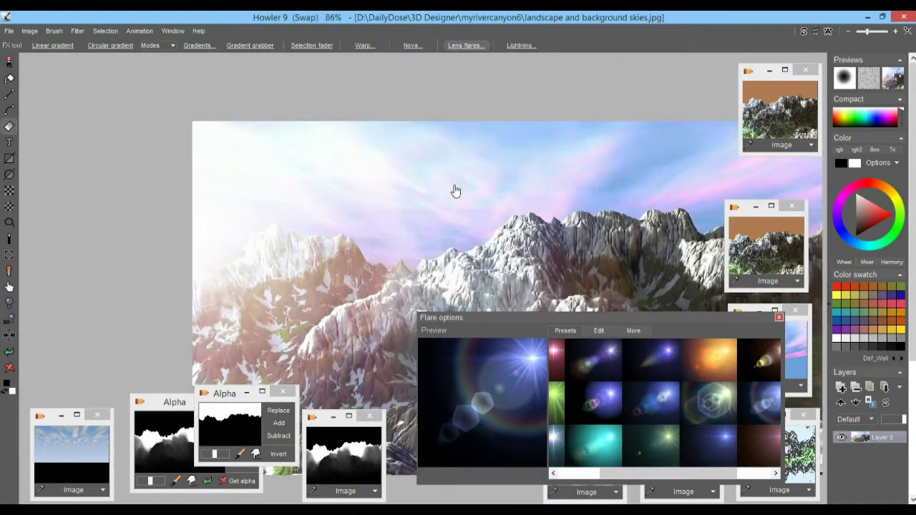
pyautogui.moveTo(486, 199); pyautogui.dragTo(341, 140)
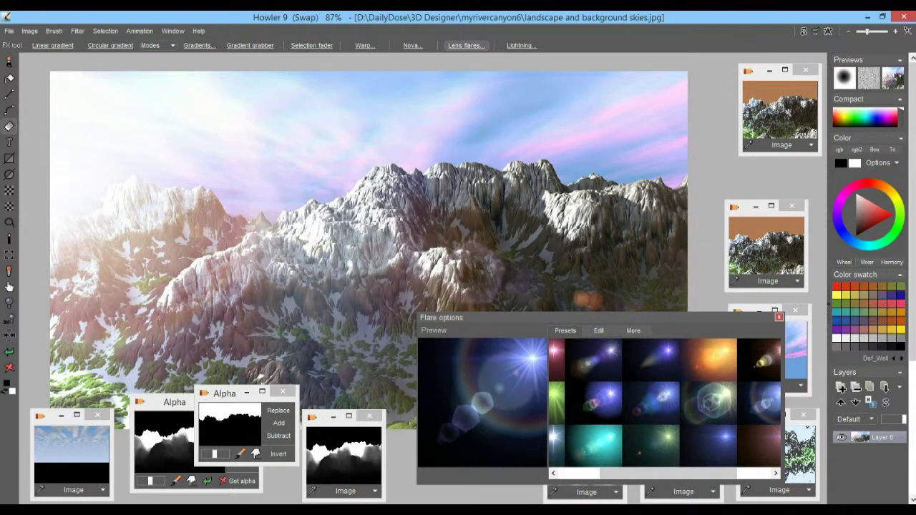
# Move the Flare options window off the lower reflection and undo the existing lens flare on the landscape
pyautogui.moveTo(607, 313); pyautogui.dragTo(589, 280)
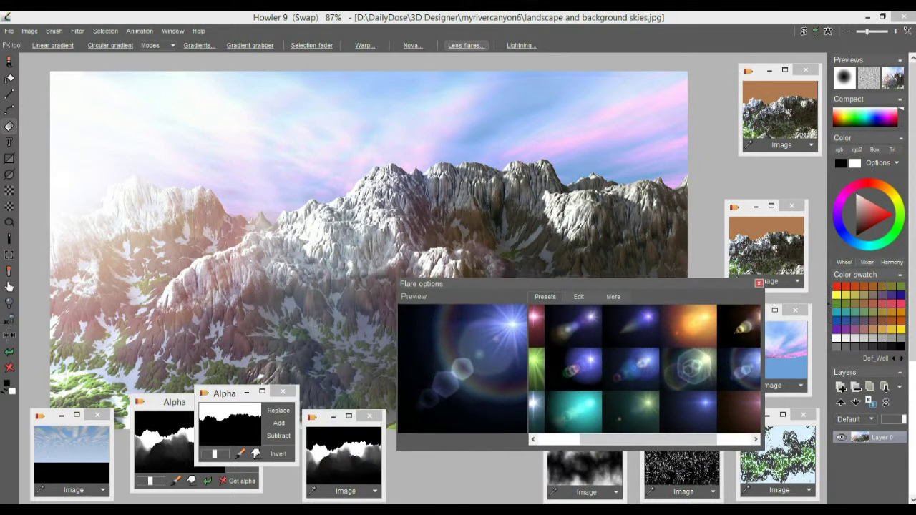
pyautogui.click(8, 351)
pyautogui.click(9, 353)
pyautogui.click(9, 354)
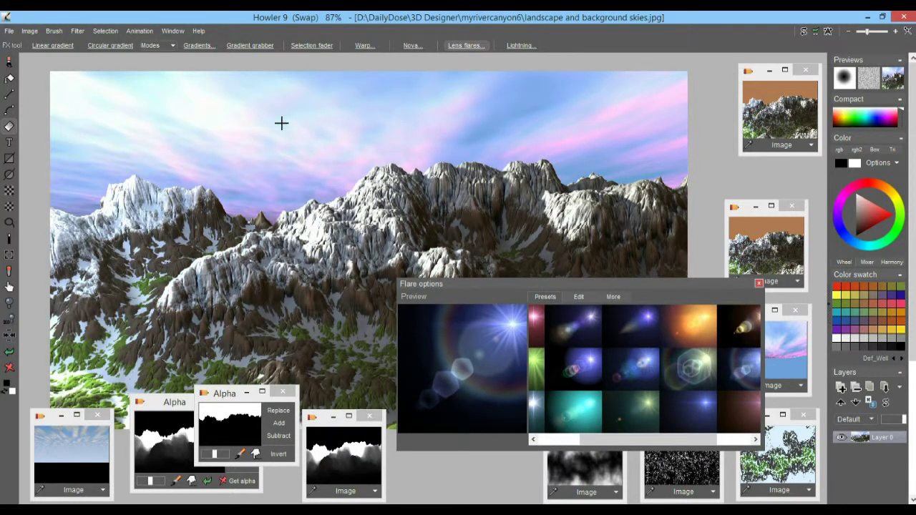
# Apply the pale yellow starburst lens flare preset in the sky above the far right end of the ridge
pyautogui.moveTo(483, 287); pyautogui.dragTo(394, 305)
pyautogui.click(605, 396)
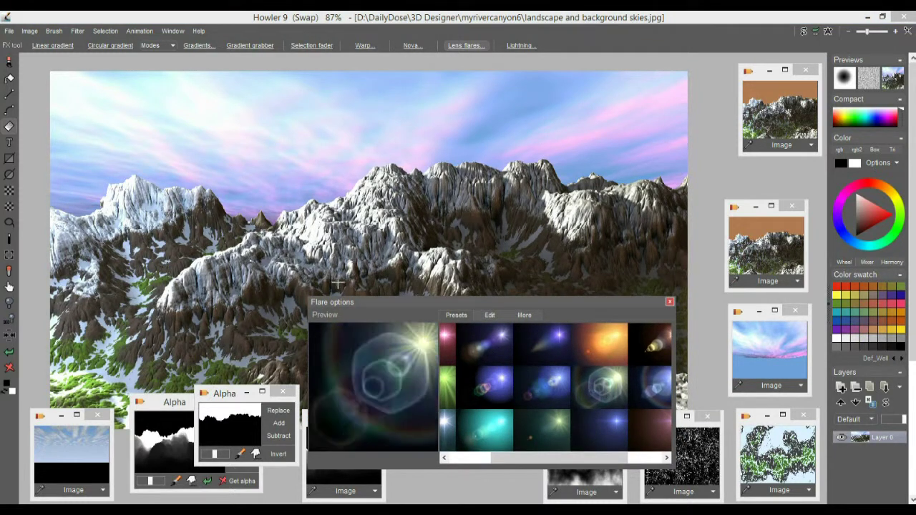
pyautogui.moveTo(58, 157); pyautogui.dragTo(178, 68)
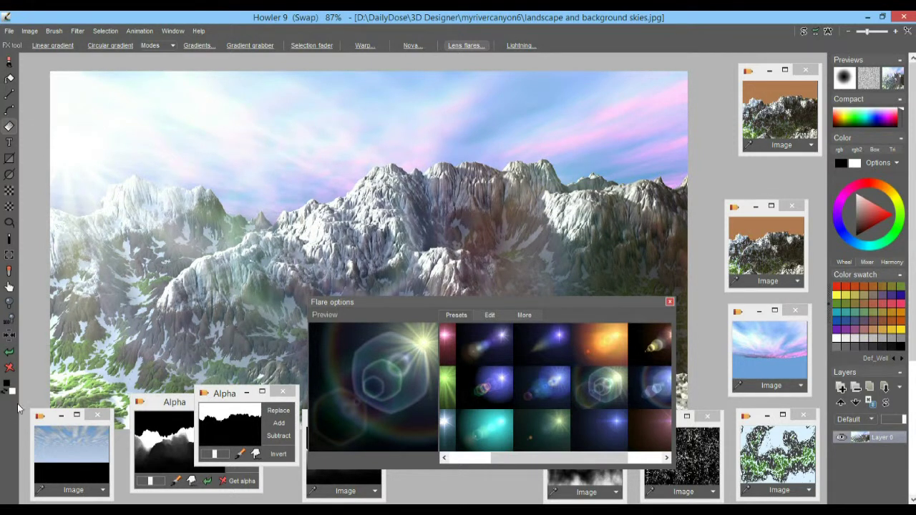
pyautogui.click(9, 351)
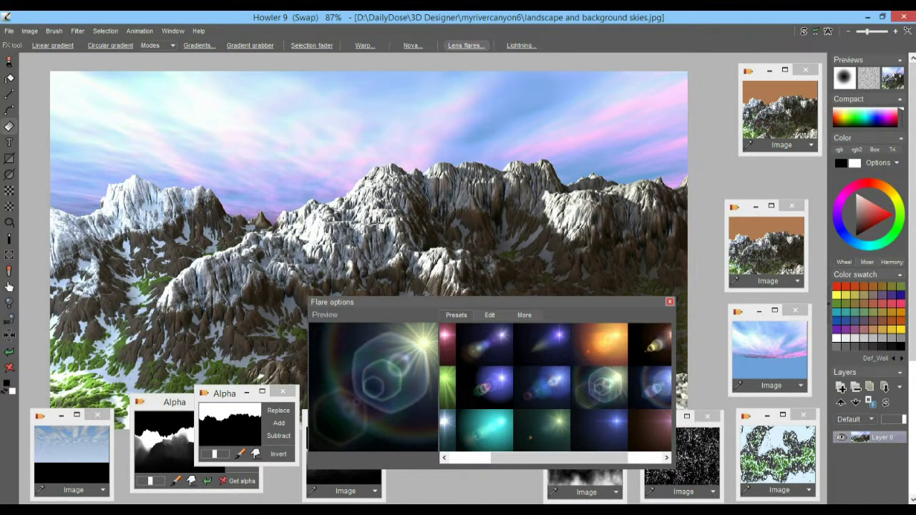
pyautogui.moveTo(651, 130); pyautogui.dragTo(705, 80)
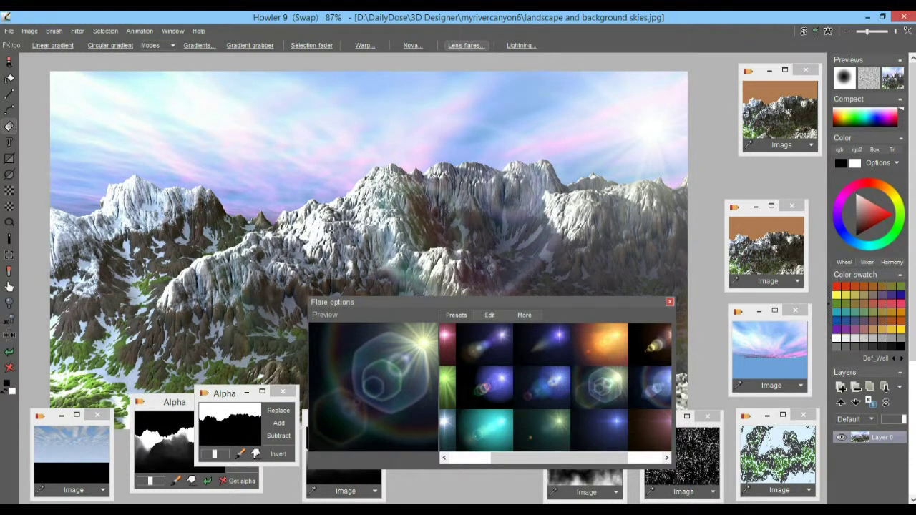
# Apply the orange lens flare preset at the landscape's left edge beside the snowy peak, and close the flare options
pyautogui.moveTo(169, 149); pyautogui.dragTo(219, 88)
pyautogui.click(219, 88)
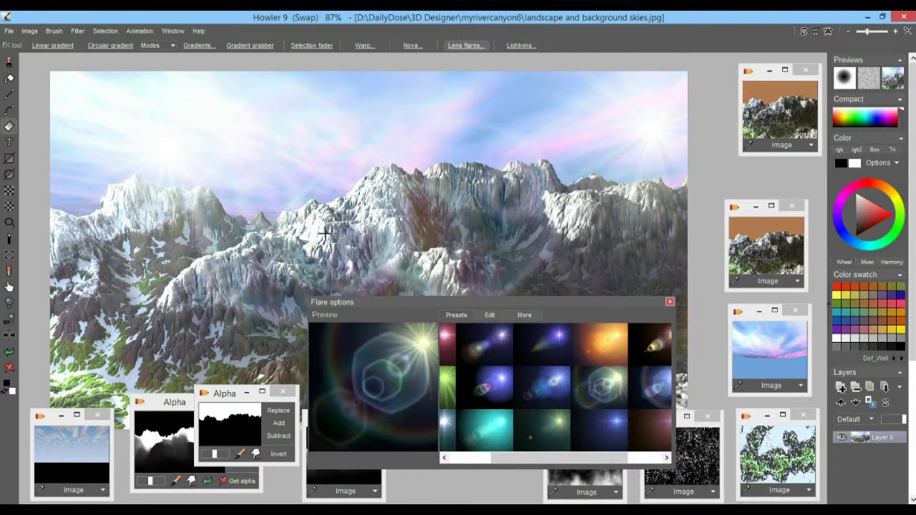
pyautogui.click(605, 349)
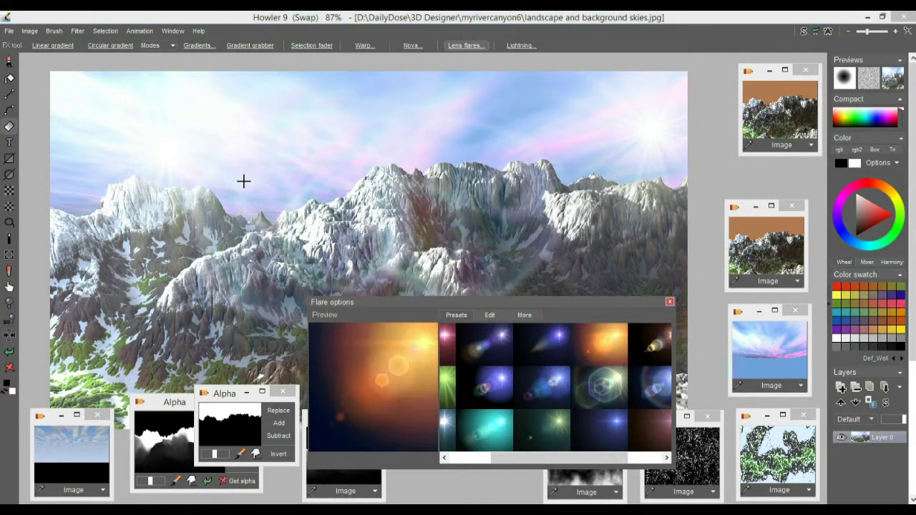
pyautogui.click(9, 352)
pyautogui.click(185, 146)
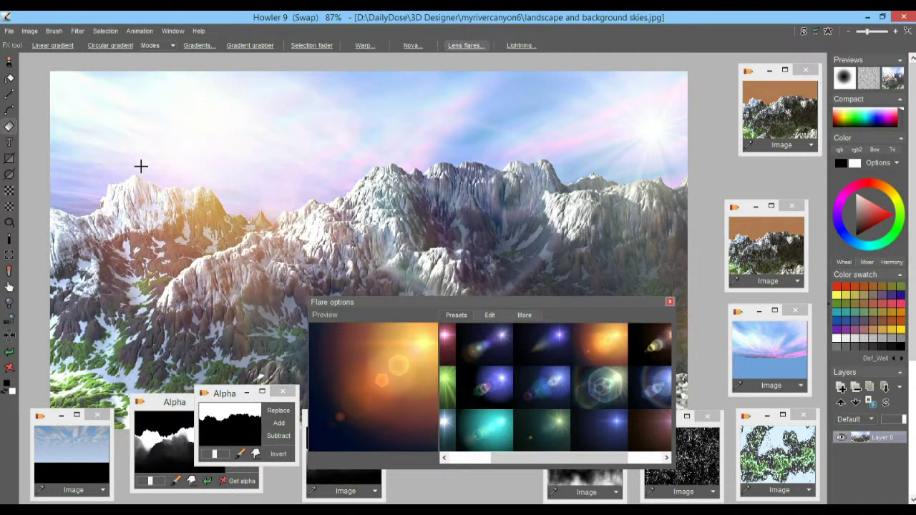
pyautogui.click(9, 352)
pyautogui.moveTo(52, 181); pyautogui.dragTo(115, 110)
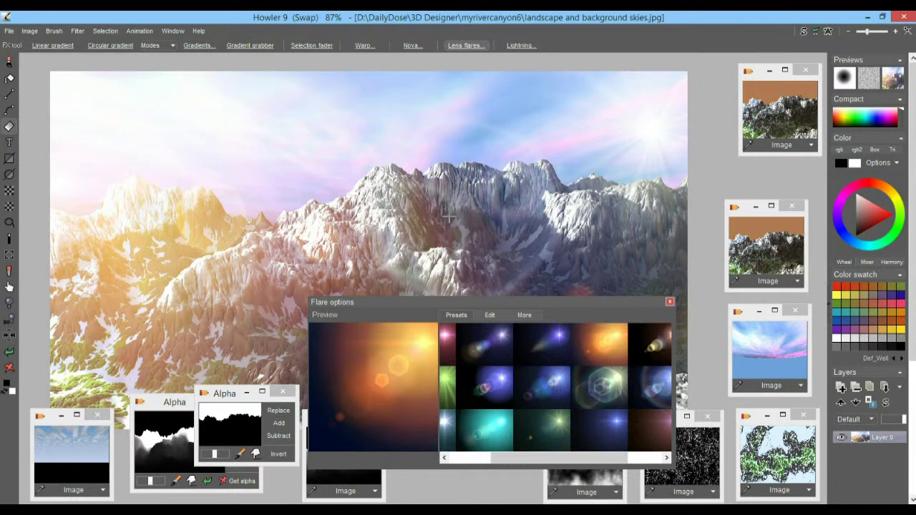
pyautogui.scroll(-3, 434, 234)
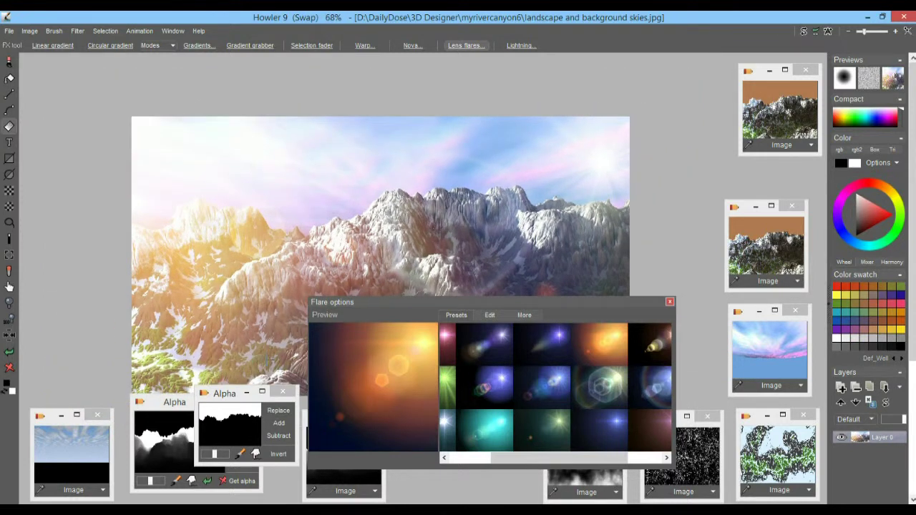
pyautogui.click(669, 302)
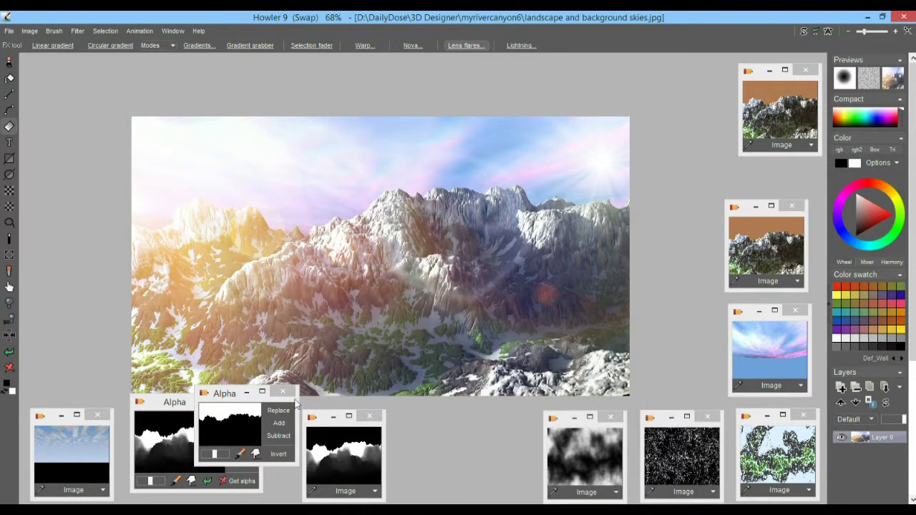
# Display the first mountain render with the plain brown sky and examine its snow, rock and grass detail
pyautogui.click(779, 111)
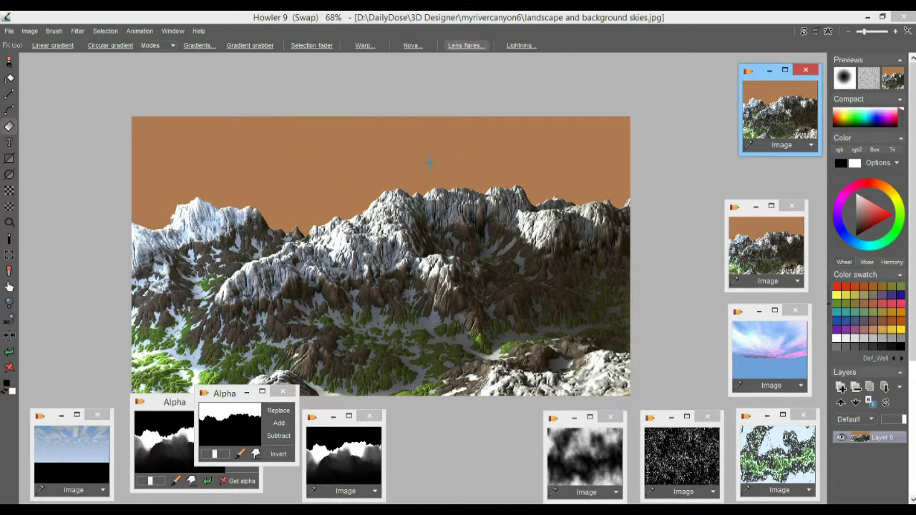
pyautogui.scroll(4, 429, 164)
pyautogui.scroll(-3, 448, 162)
pyautogui.moveTo(437, 251); pyautogui.dragTo(399, 167)
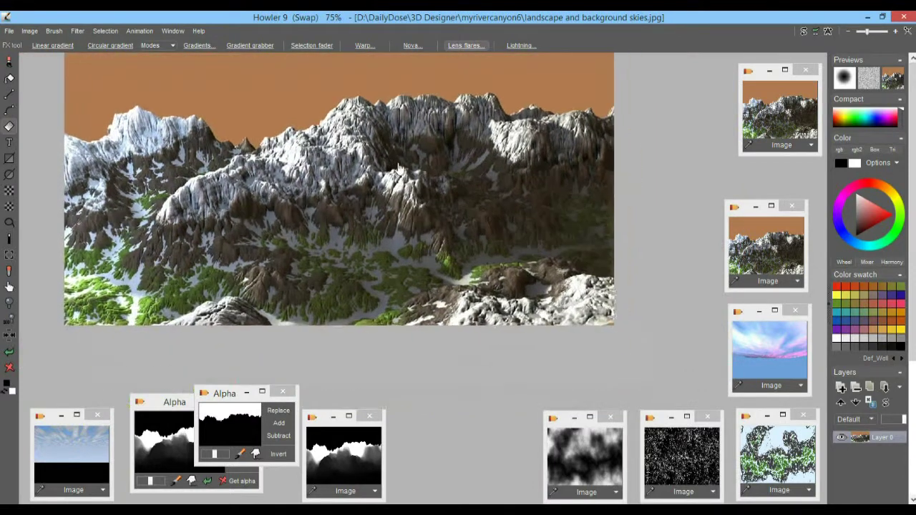
pyautogui.scroll(5, 399, 171)
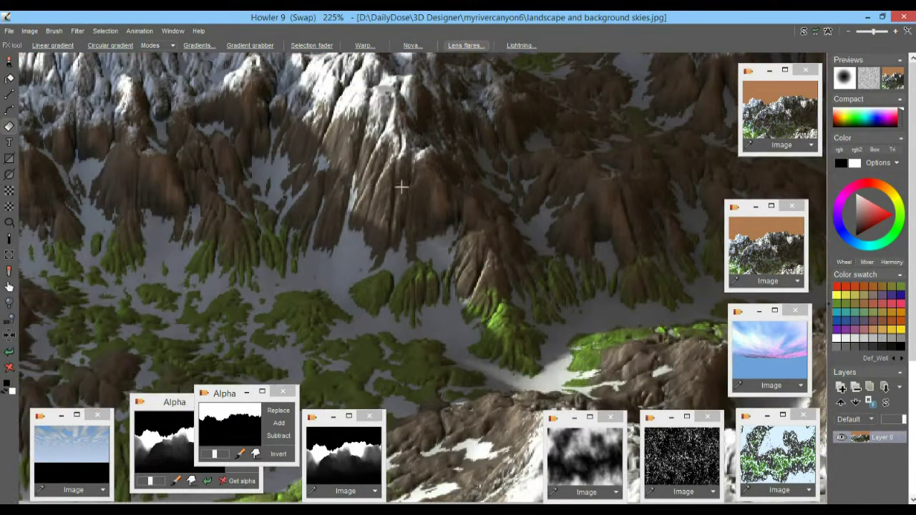
pyautogui.scroll(-6, 411, 175)
pyautogui.scroll(4, 441, 200)
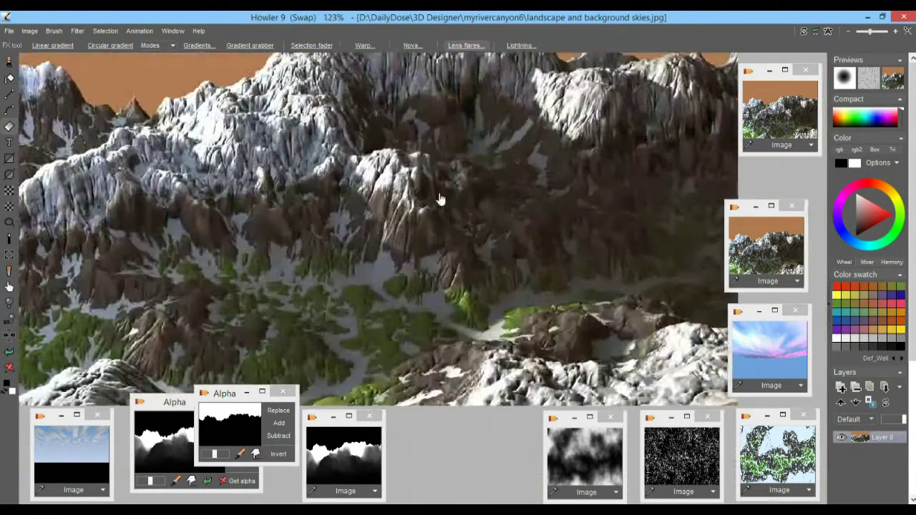
pyautogui.scroll(3, 441, 200)
pyautogui.moveTo(389, 158); pyautogui.dragTo(597, 224)
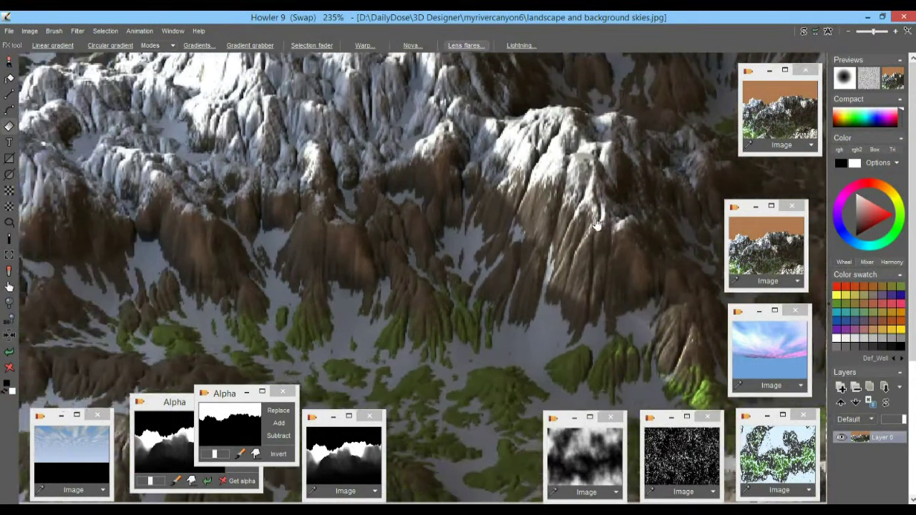
pyautogui.scroll(4, 455, 230)
pyautogui.scroll(-6, 456, 229)
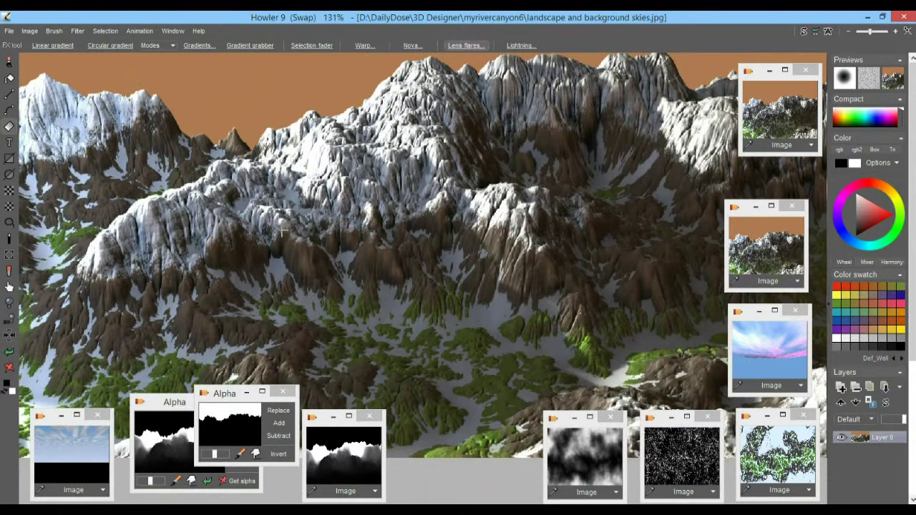
pyautogui.moveTo(492, 236); pyautogui.dragTo(465, 282)
pyautogui.scroll(-2, 446, 199)
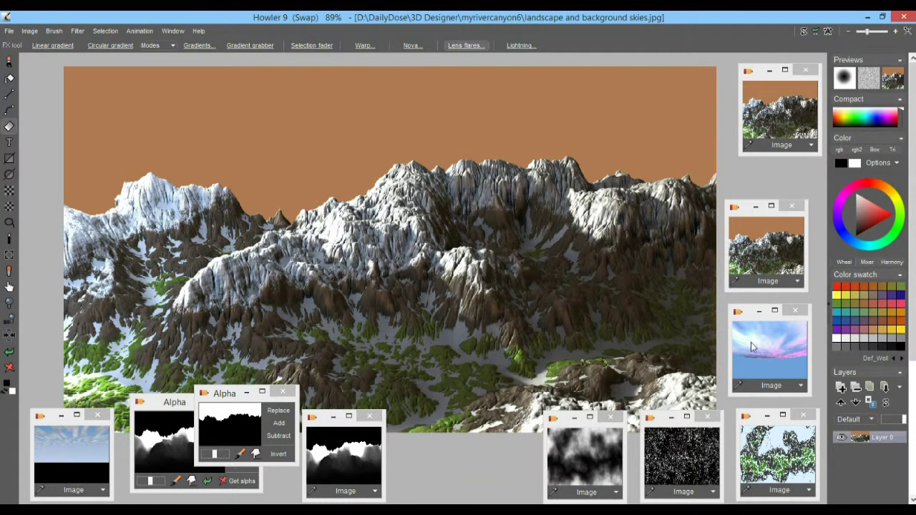
# View the stored pink and blue sky image, the second brown-sky mountain render and the terrain color map
pyautogui.click(772, 353)
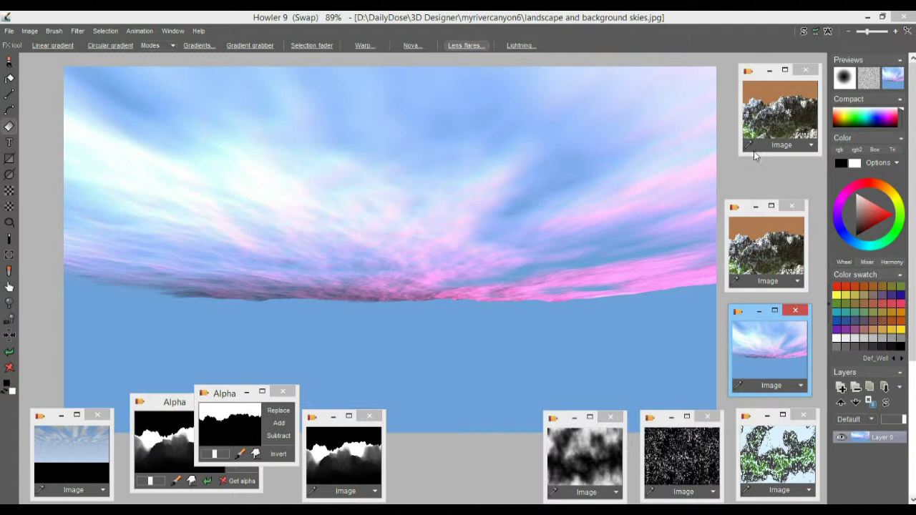
pyautogui.click(752, 238)
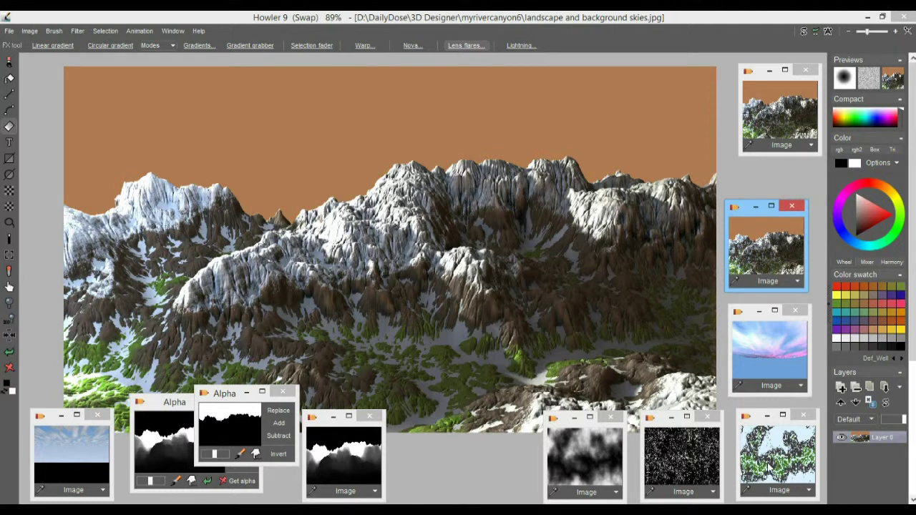
pyautogui.click(770, 461)
# Display the blurry grayscale elevation map and examine its fine eroded channels in the bright and dark areas
pyautogui.click(575, 454)
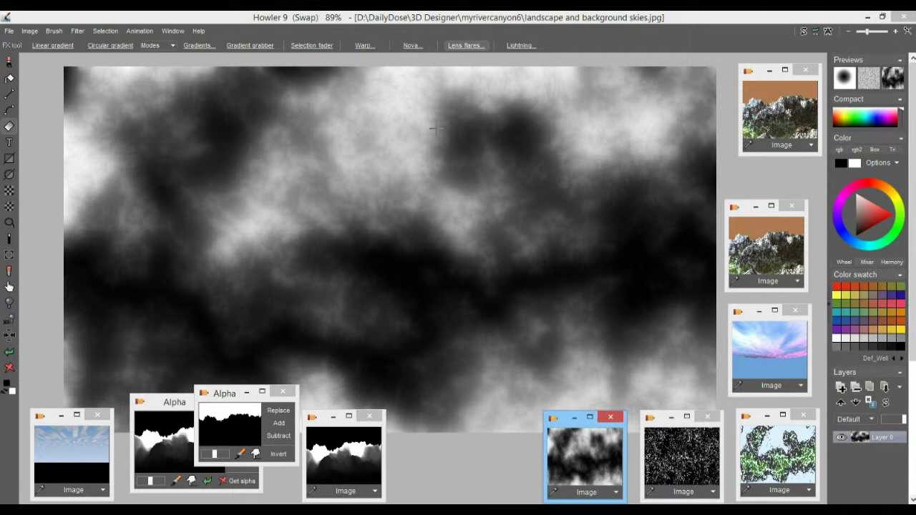
pyautogui.scroll(4, 435, 129)
pyautogui.moveTo(536, 150); pyautogui.dragTo(509, 370)
pyautogui.moveTo(452, 123); pyautogui.dragTo(394, 242)
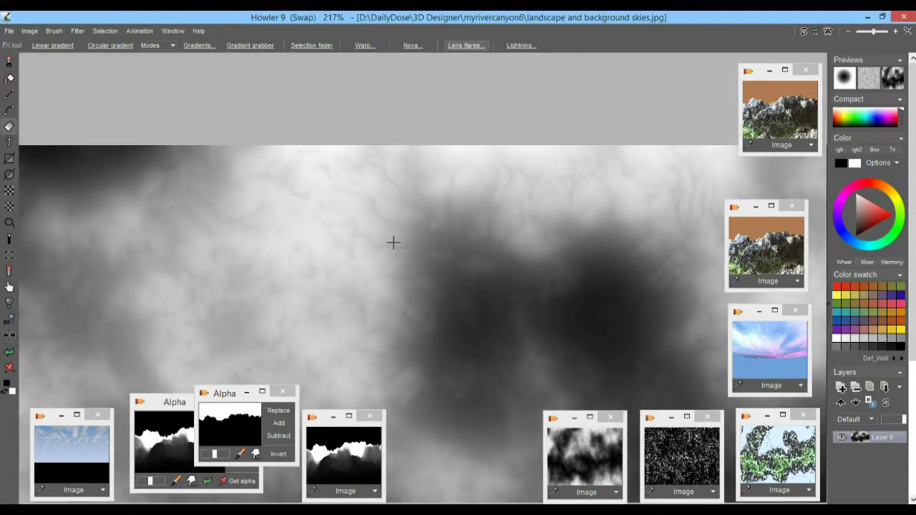
pyautogui.scroll(3, 515, 227)
pyautogui.scroll(-1, 474, 228)
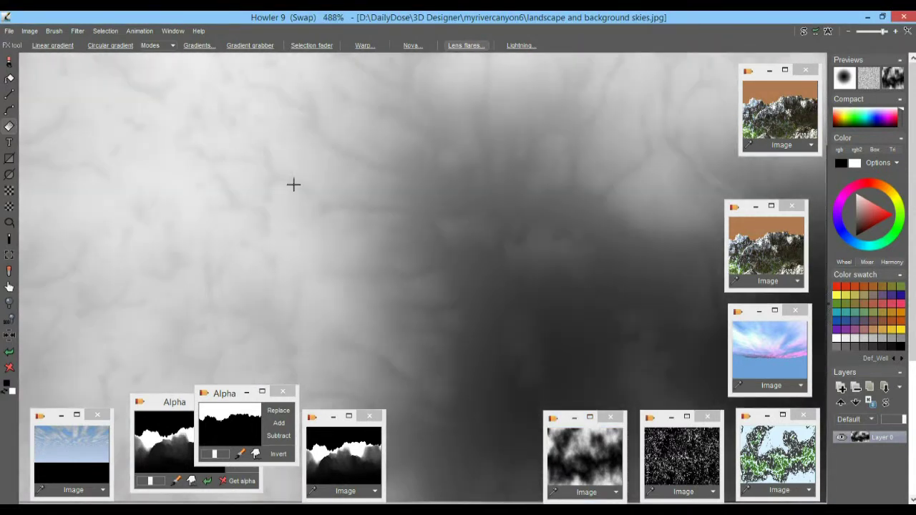
pyautogui.scroll(-2, 312, 236)
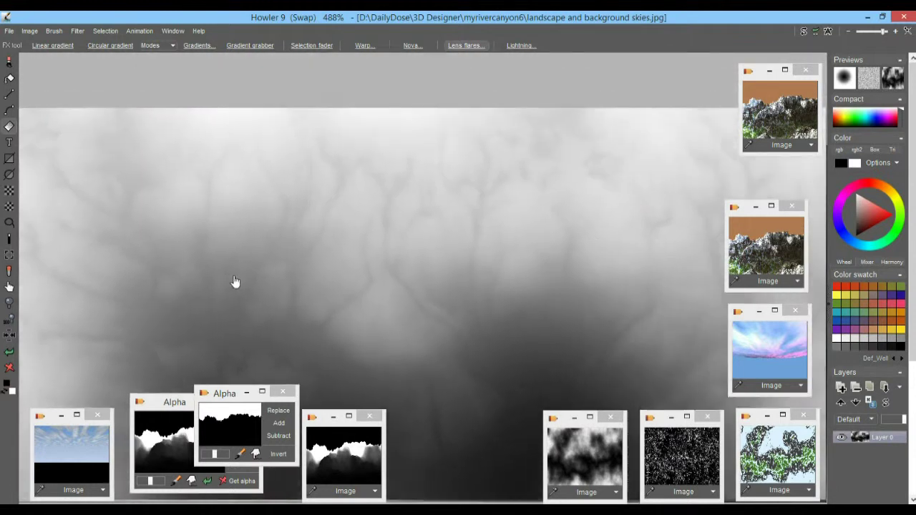
pyautogui.moveTo(456, 194); pyautogui.dragTo(442, 279)
pyautogui.scroll(-1, 442, 279)
pyautogui.moveTo(486, 390); pyautogui.dragTo(473, 231)
pyautogui.moveTo(508, 338); pyautogui.dragTo(383, 292)
pyautogui.scroll(3, 434, 248)
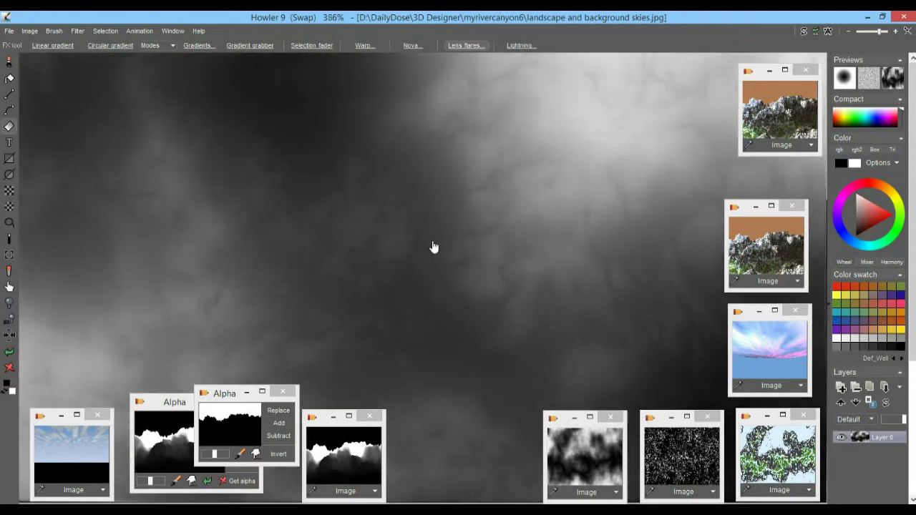
pyautogui.scroll(-4, 485, 249)
pyautogui.scroll(2, 376, 293)
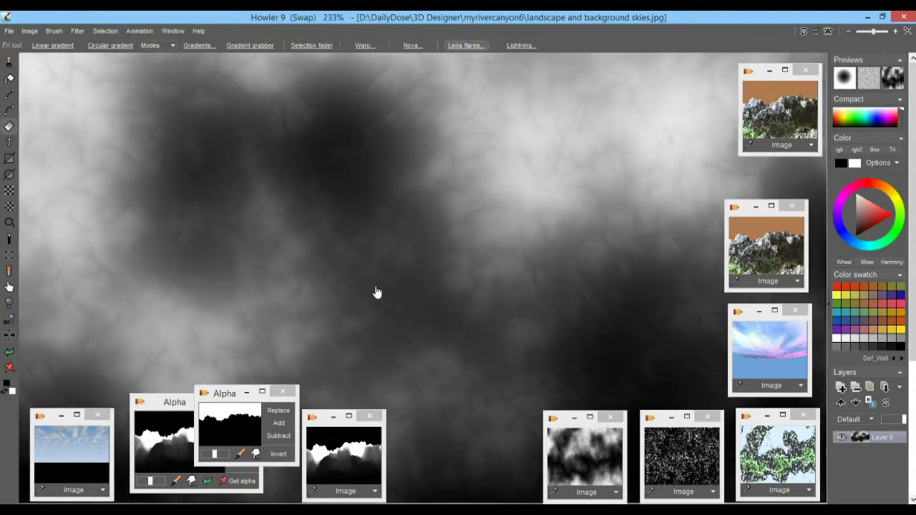
pyautogui.moveTo(376, 293); pyautogui.dragTo(547, 165)
# View the black-and-white branching erosion map, and examine the terrain color map's snow, rock and grass areas
pyautogui.click(682, 454)
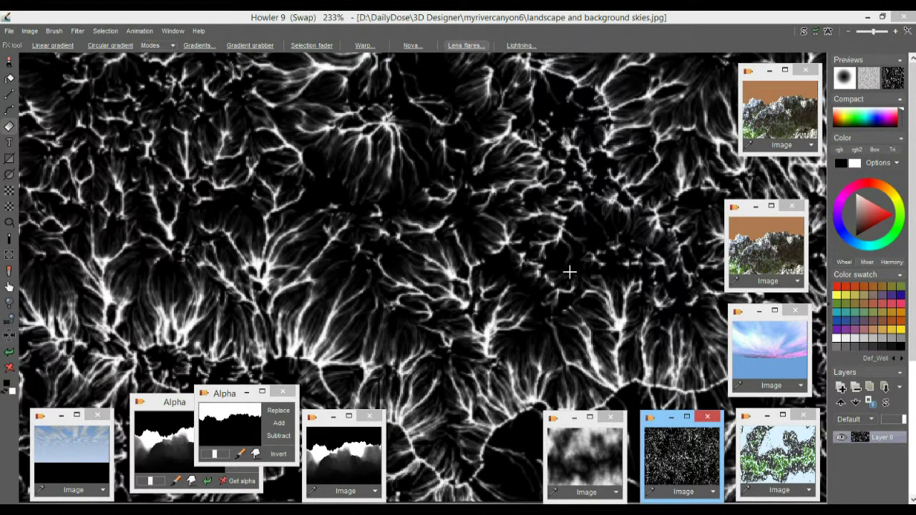
pyautogui.click(780, 453)
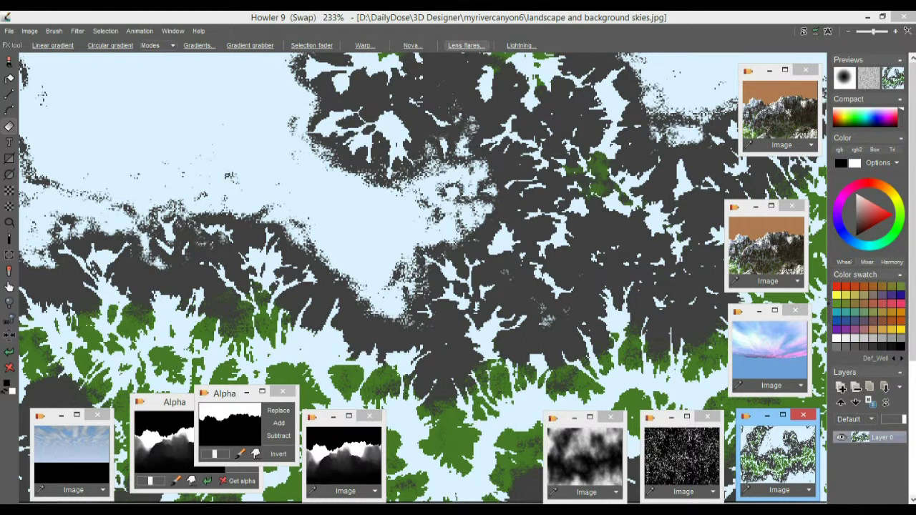
pyautogui.moveTo(363, 275); pyautogui.dragTo(461, 203)
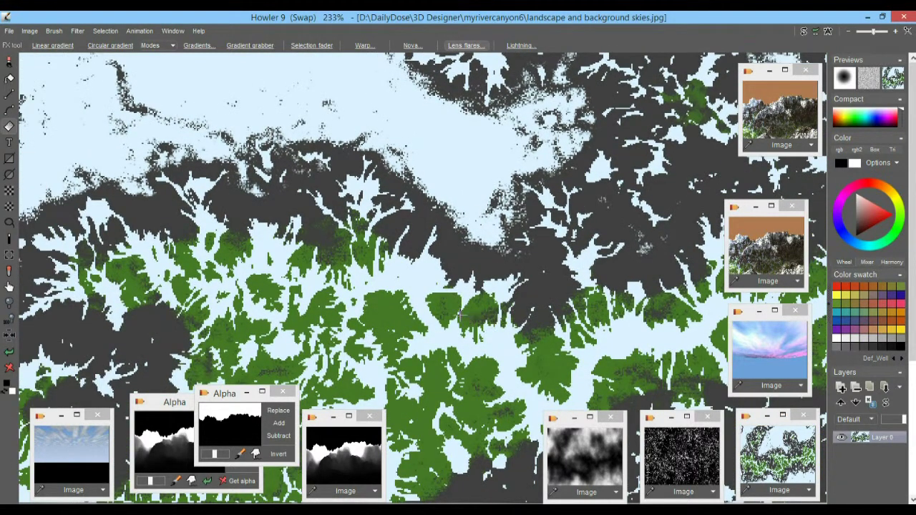
# Examine the terrain color map's snow, rock and grass areas across its valleys, lower border and upper snowfields
pyautogui.moveTo(395, 293); pyautogui.dragTo(413, 203)
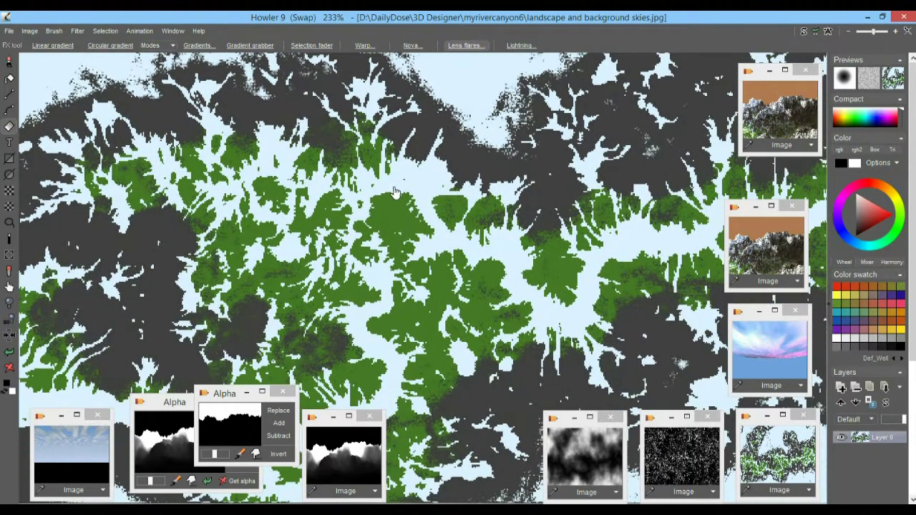
pyautogui.scroll(5, 422, 276)
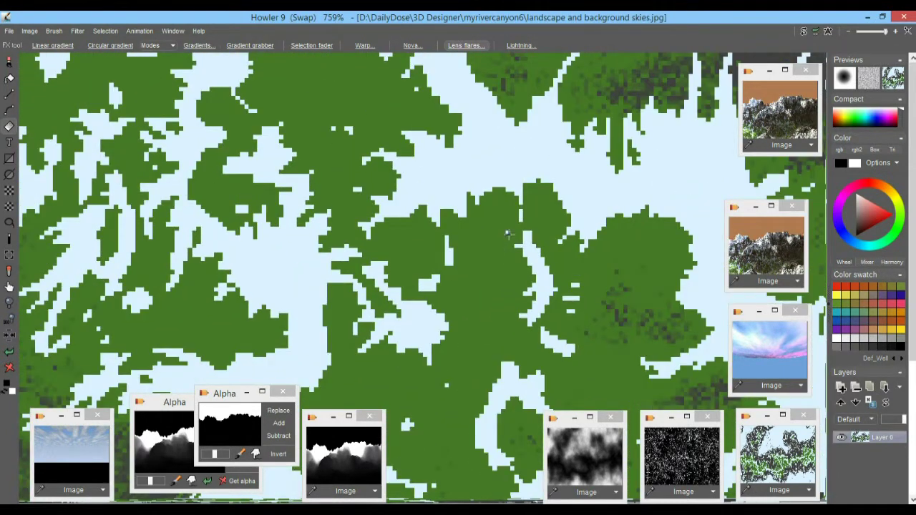
pyautogui.scroll(-6, 507, 234)
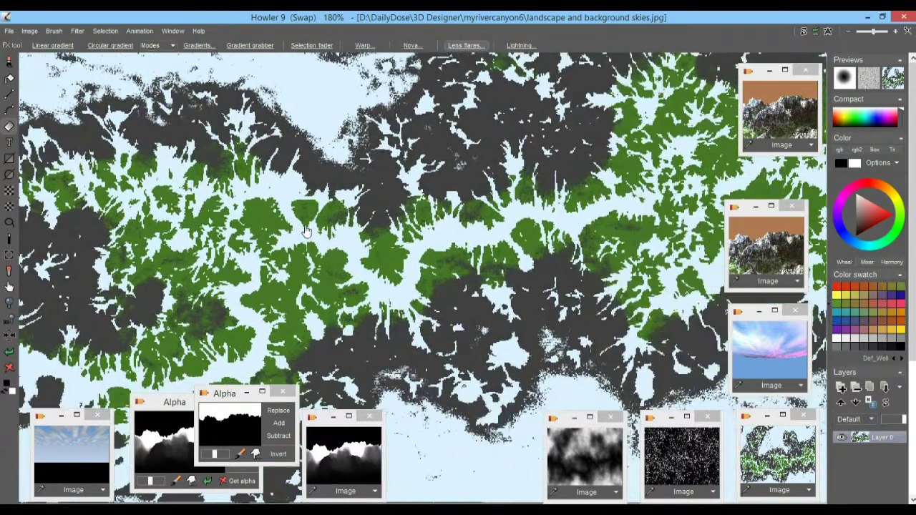
pyautogui.moveTo(443, 255); pyautogui.dragTo(435, 184)
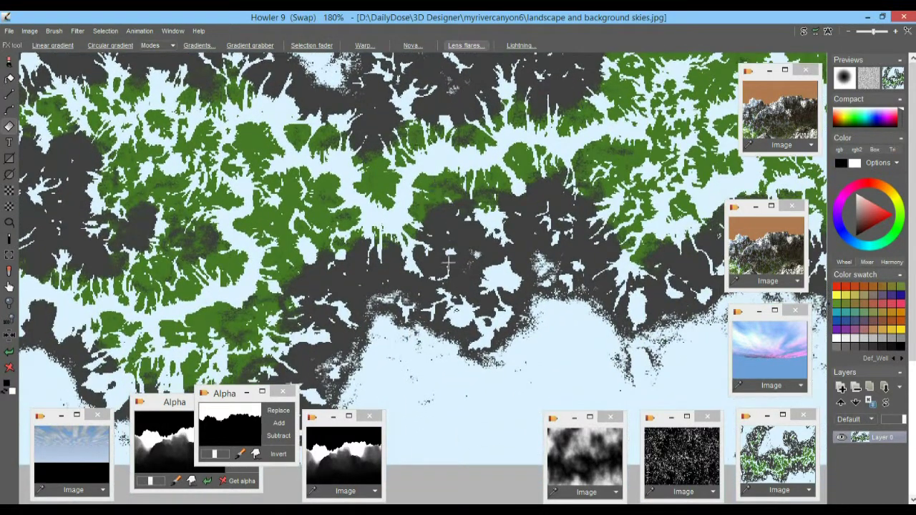
pyautogui.moveTo(417, 297); pyautogui.dragTo(480, 207)
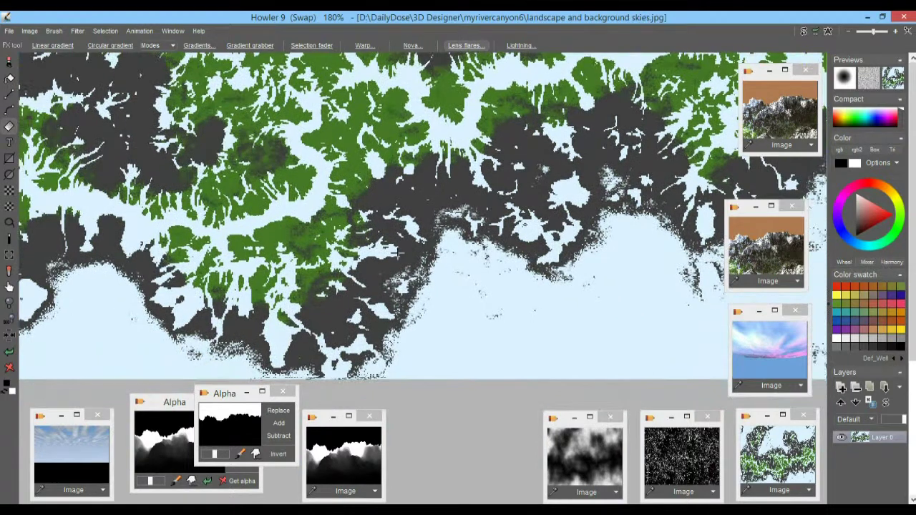
pyautogui.moveTo(243, 187); pyautogui.dragTo(519, 208)
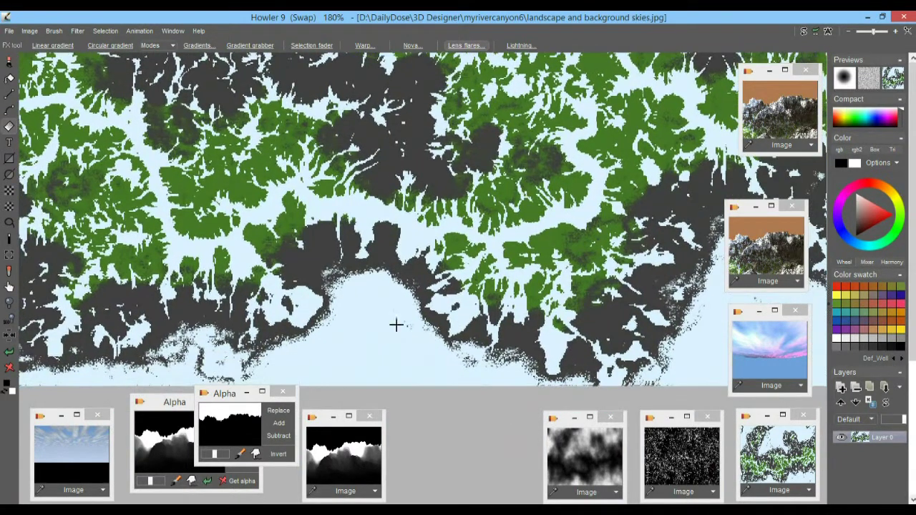
pyautogui.scroll(-5, 578, 281)
pyautogui.scroll(2, 578, 281)
pyautogui.moveTo(597, 70); pyautogui.dragTo(307, 206)
pyautogui.moveTo(258, 131); pyautogui.dragTo(335, 286)
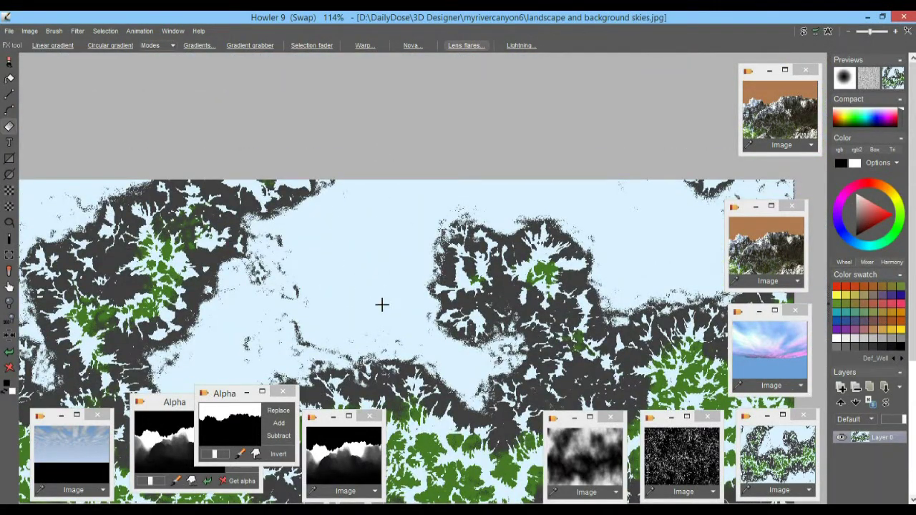
pyautogui.scroll(3, 380, 297)
pyautogui.scroll(-2, 386, 282)
pyautogui.moveTo(389, 278); pyautogui.dragTo(312, 178)
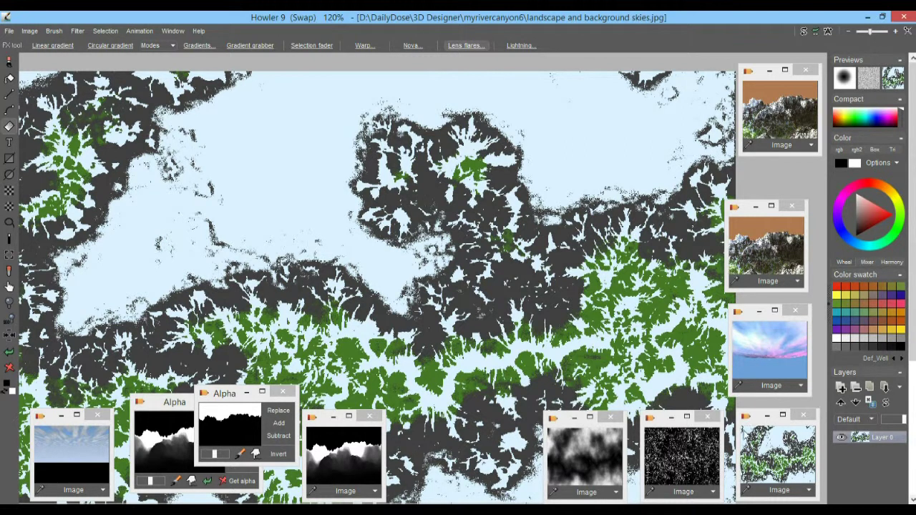
# Compare the two stored brown-sky mountain renders and examine the second one's snowy ridges and skyline
pyautogui.click(757, 244)
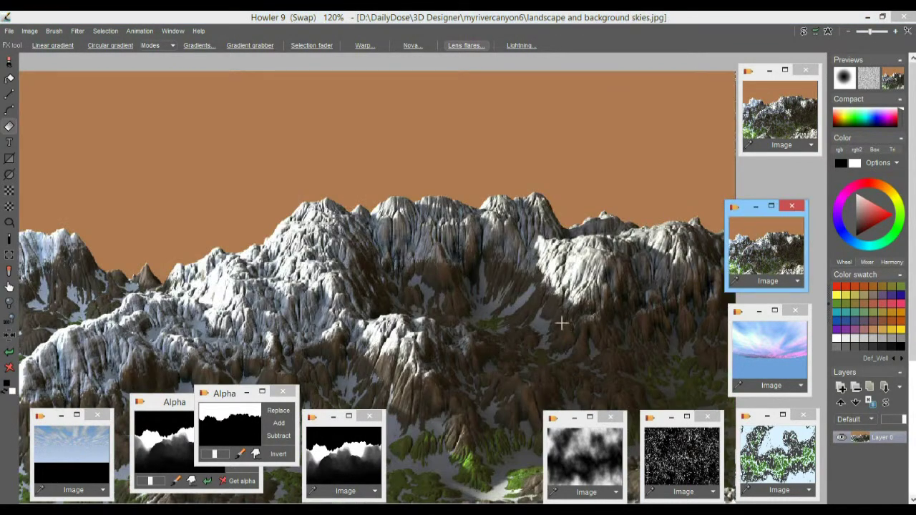
pyautogui.click(773, 105)
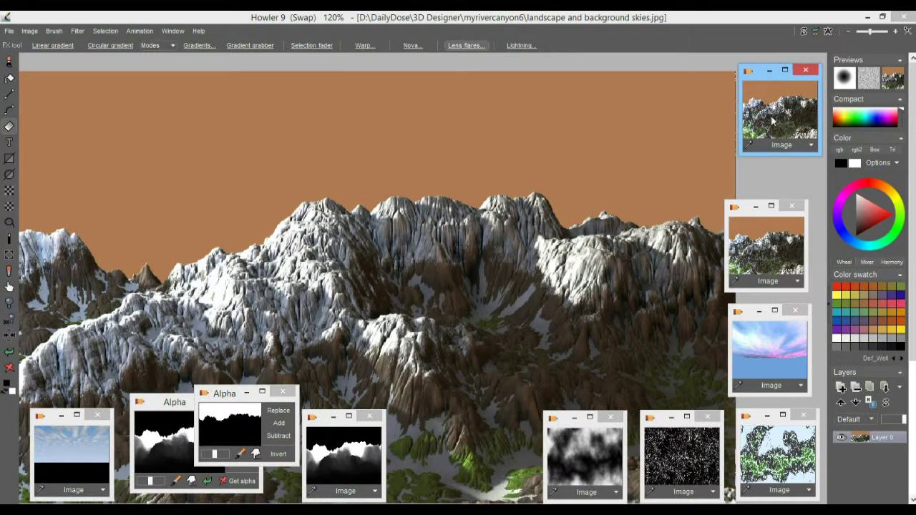
pyautogui.click(773, 247)
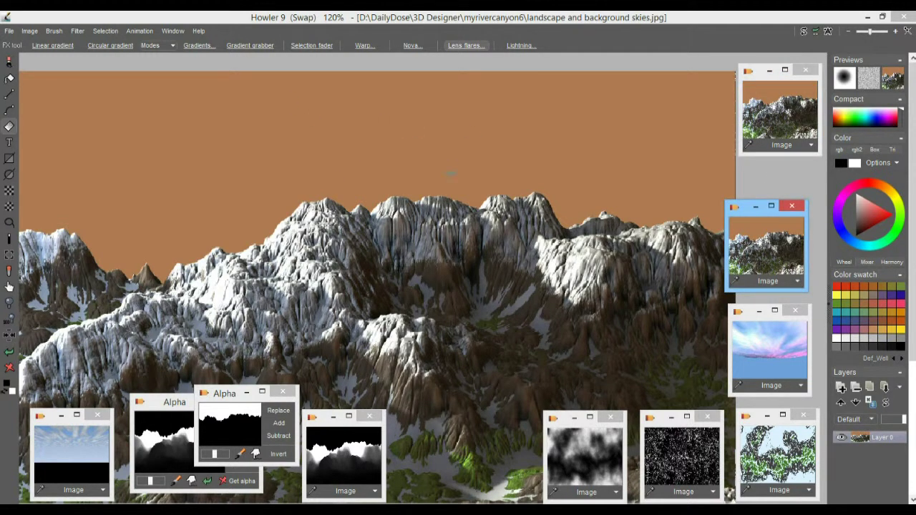
pyautogui.moveTo(577, 190); pyautogui.dragTo(576, 216)
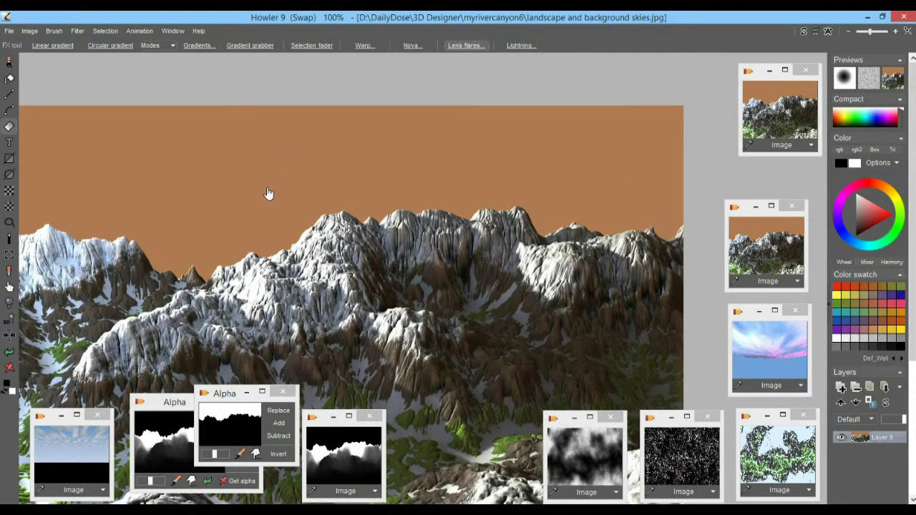
pyautogui.moveTo(258, 201); pyautogui.dragTo(286, 156)
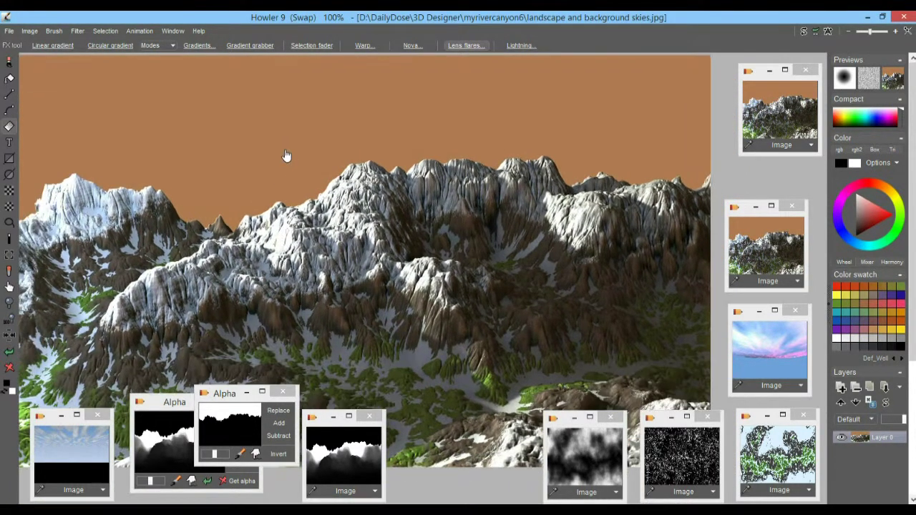
# View the stored pink and blue sky image, and then the whole first brown-sky mountain render
pyautogui.click(768, 339)
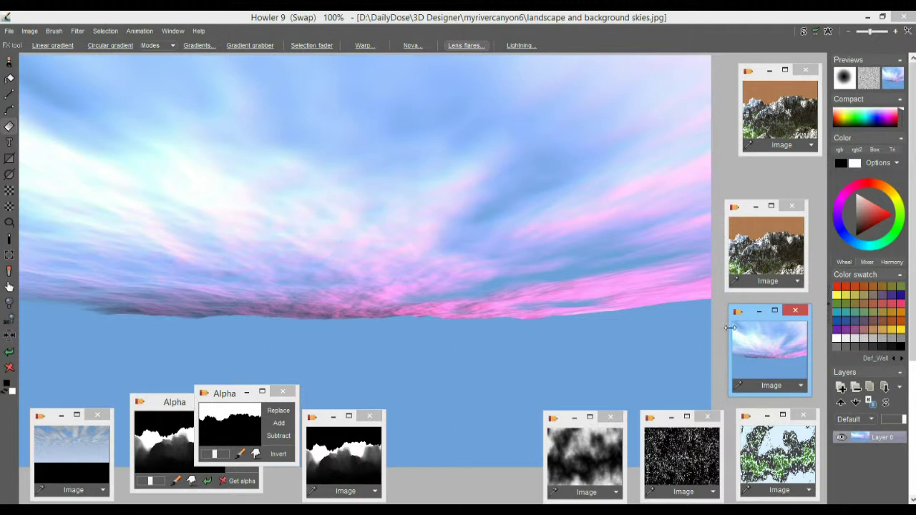
pyautogui.click(781, 118)
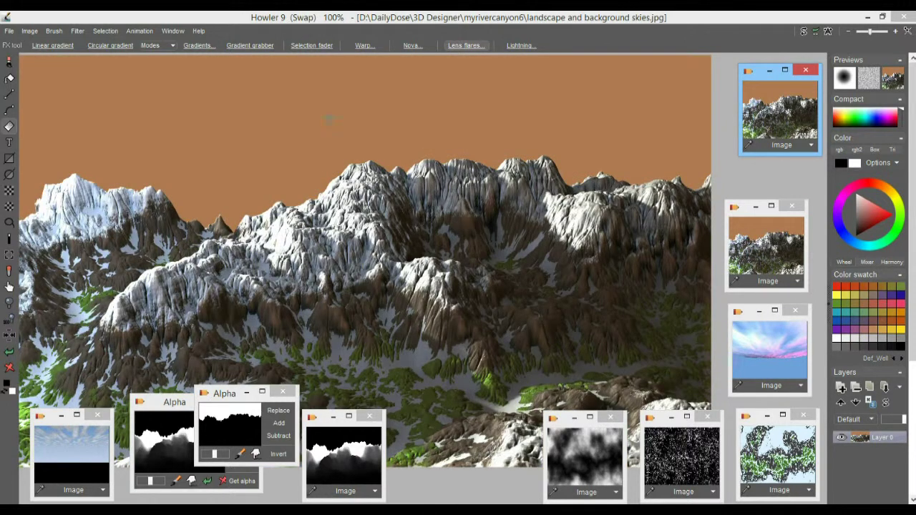
pyautogui.scroll(-3, 327, 118)
pyautogui.moveTo(360, 153); pyautogui.dragTo(391, 152)
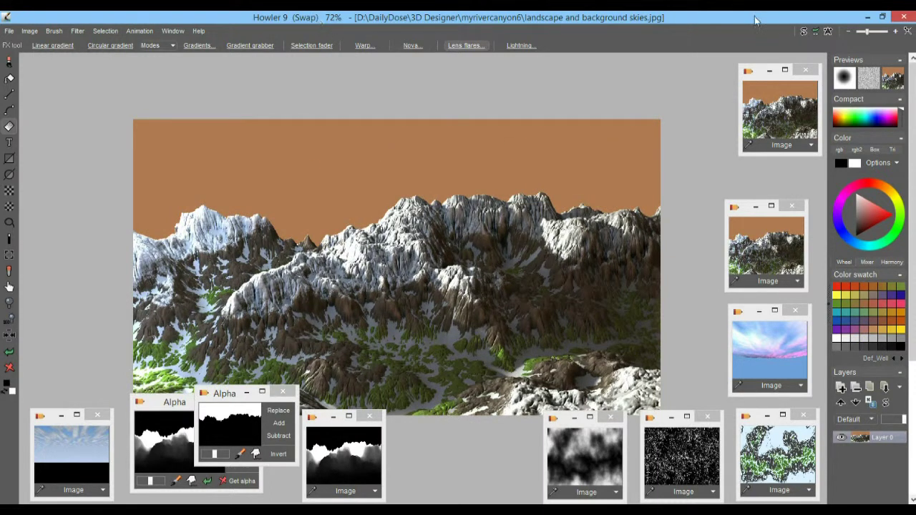
# Load the second brown-sky mountain render into the main image and the pink and blue sky into the swap image
pyautogui.click(803, 31)
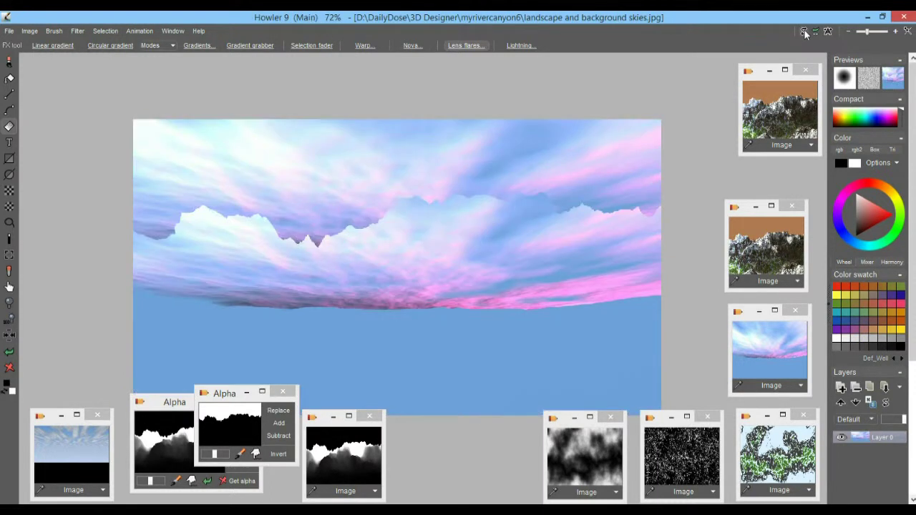
pyautogui.click(773, 245)
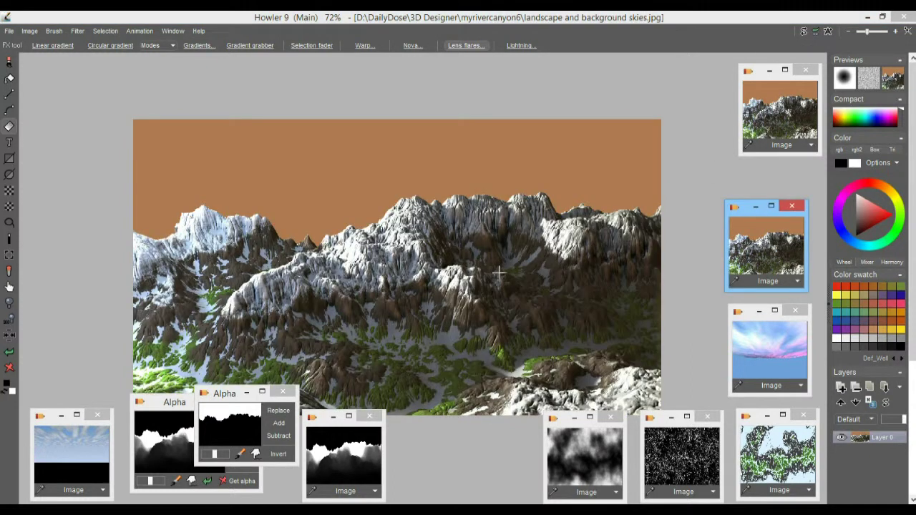
pyautogui.click(803, 31)
pyautogui.click(763, 345)
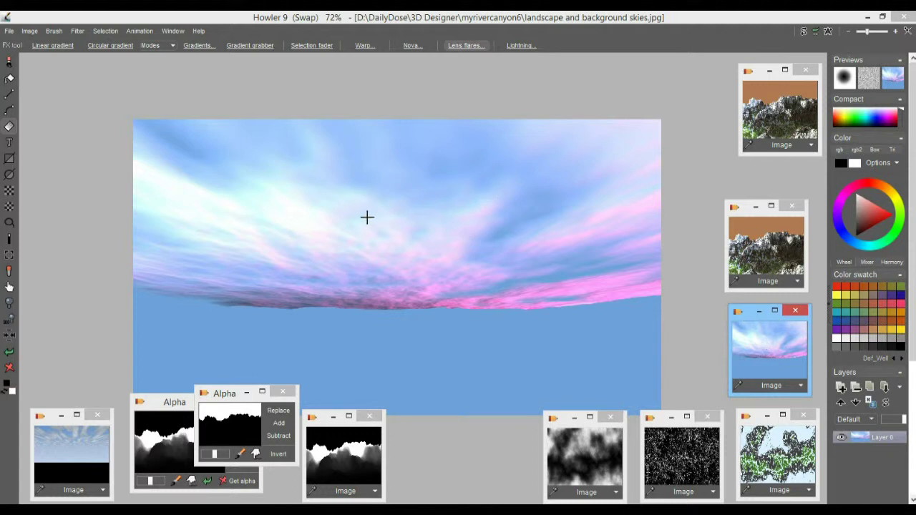
# Alternate between the main mountain render and the swap sky image to compare them, ending on the main image
pyautogui.click(804, 33)
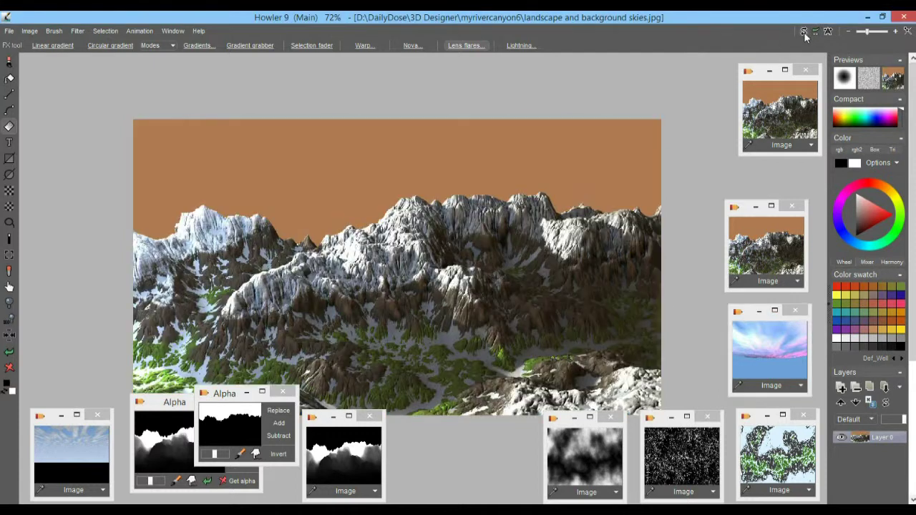
pyautogui.click(804, 32)
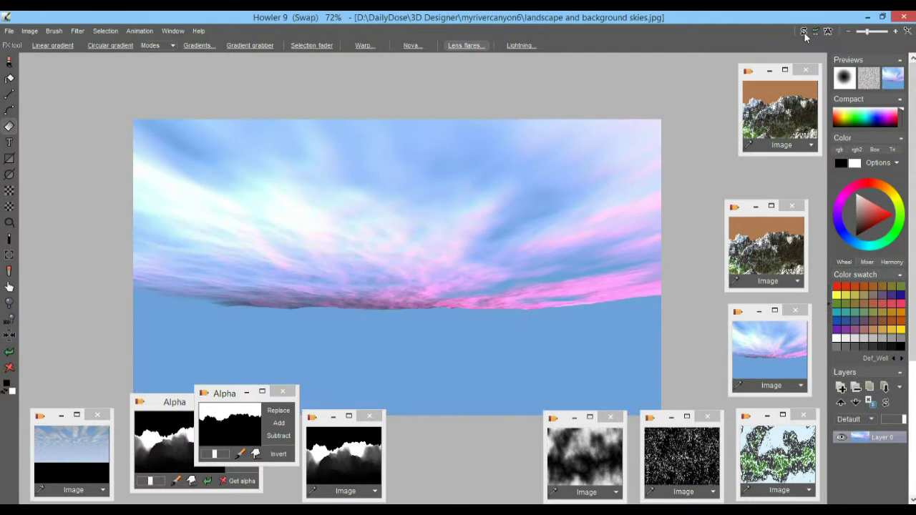
pyautogui.click(803, 32)
pyautogui.click(804, 32)
pyautogui.click(804, 32)
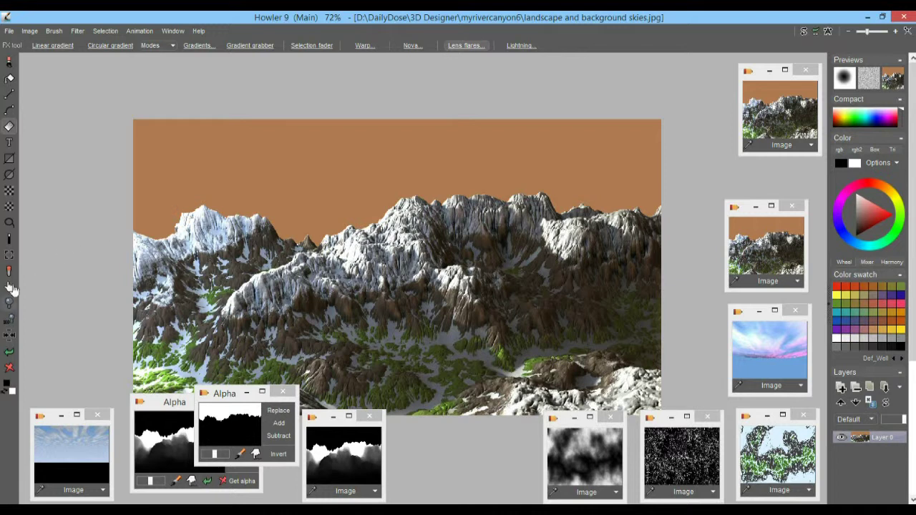
# Select the plain brown sky above the mountains with the magic wand and show the selection's marching ants
pyautogui.click(10, 240)
pyautogui.click(263, 161)
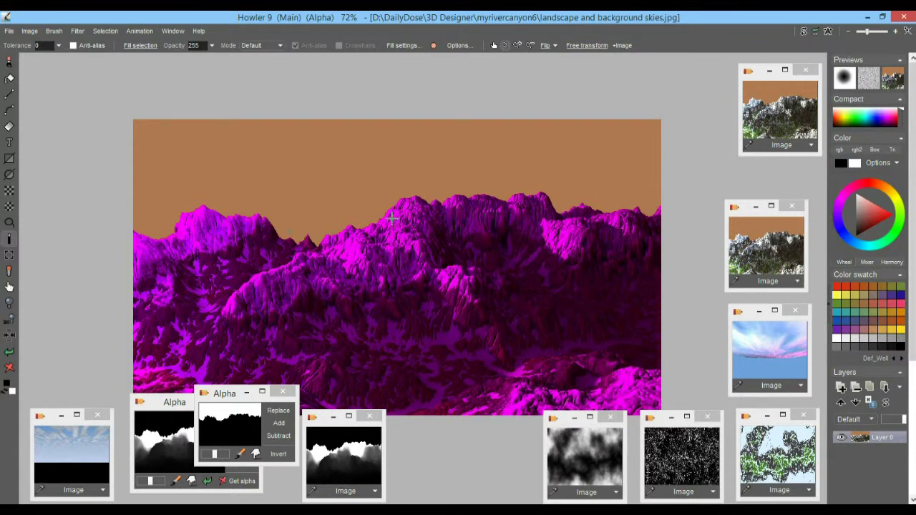
pyautogui.click(106, 32)
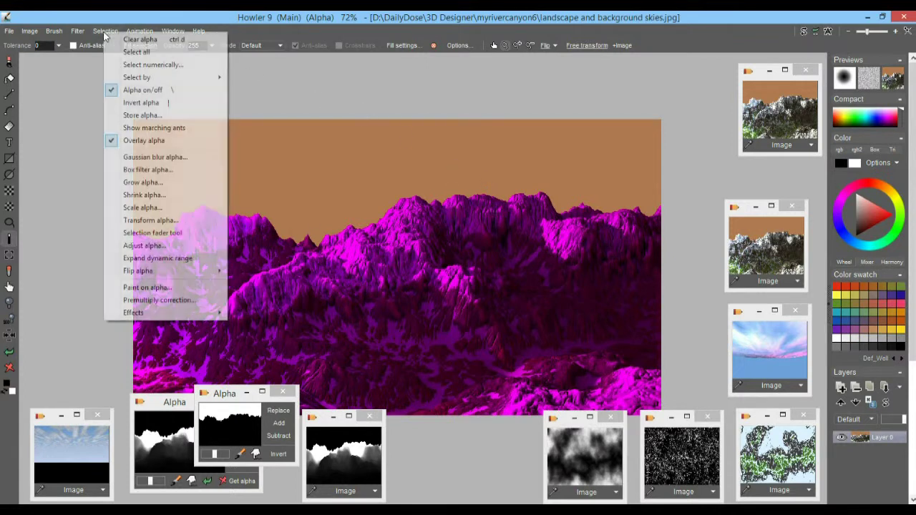
pyautogui.click(154, 127)
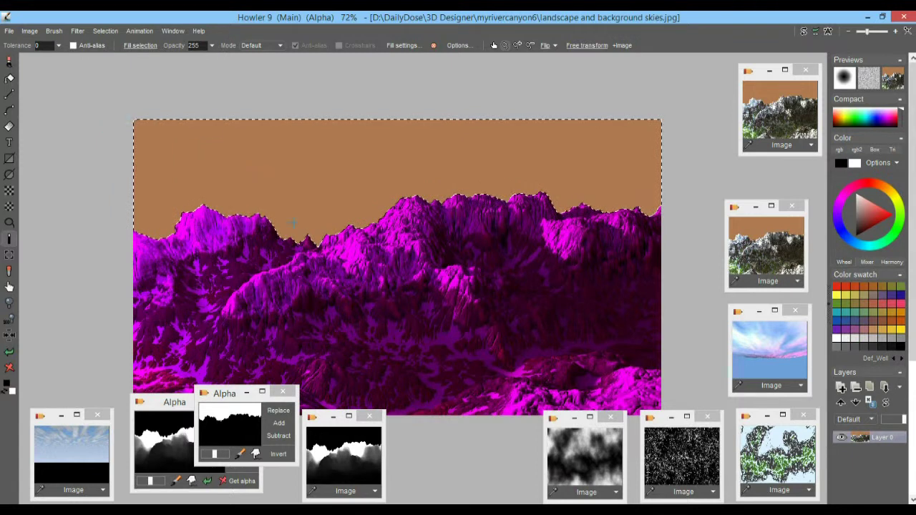
# Hide the alpha overlay to view the sky selection with marching ants only, and turn the overlay back on
pyautogui.click(105, 32)
pyautogui.click(145, 139)
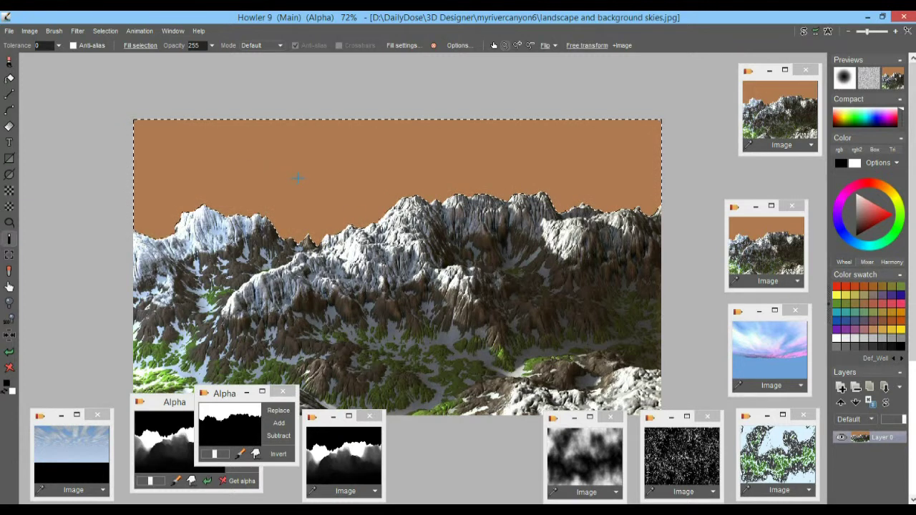
pyautogui.click(105, 31)
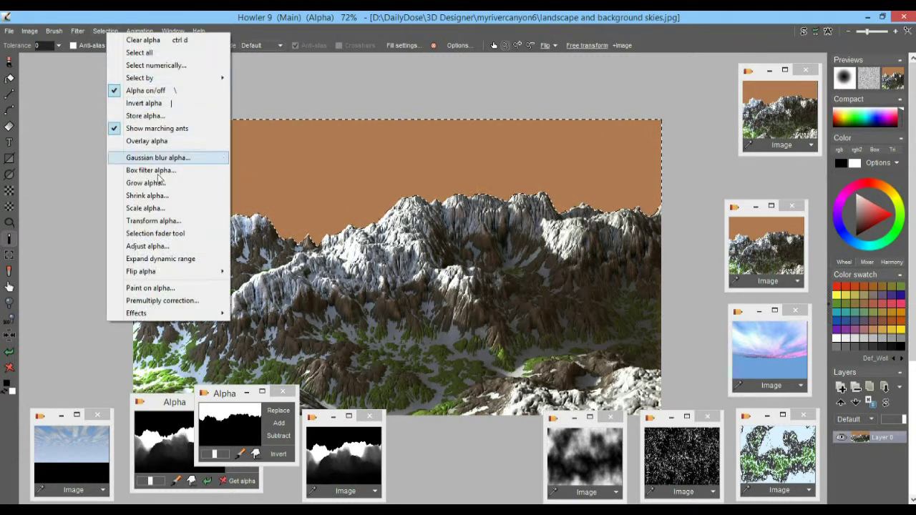
pyautogui.click(147, 141)
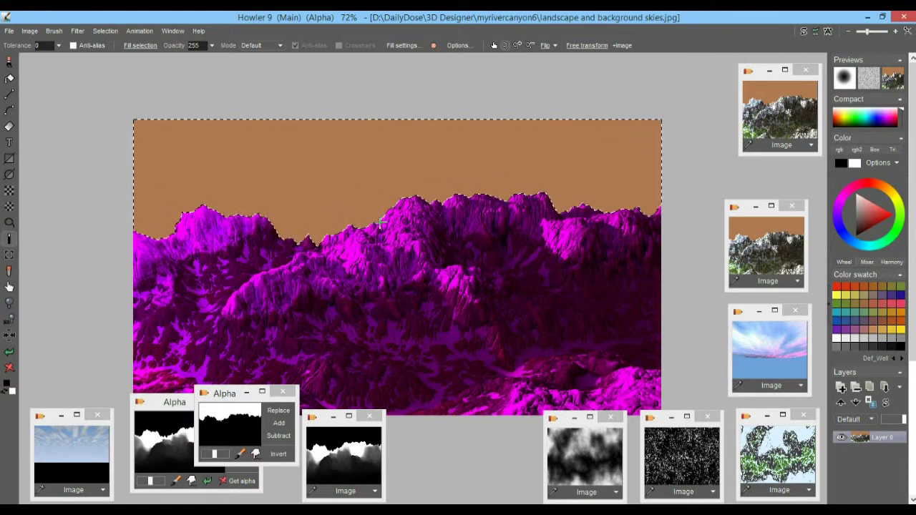
# Soften the sky selection along the mountain skyline with a medium Gaussian blur of the alpha using the Approximate algorithm
pyautogui.scroll(3, 383, 224)
pyautogui.scroll(-3, 462, 206)
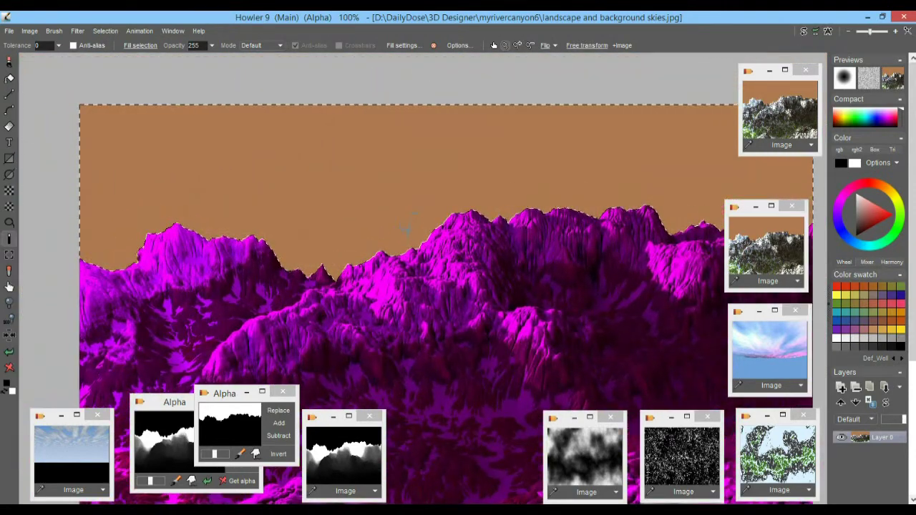
pyautogui.scroll(2, 474, 235)
pyautogui.scroll(-2, 501, 243)
pyautogui.moveTo(471, 214); pyautogui.dragTo(413, 167)
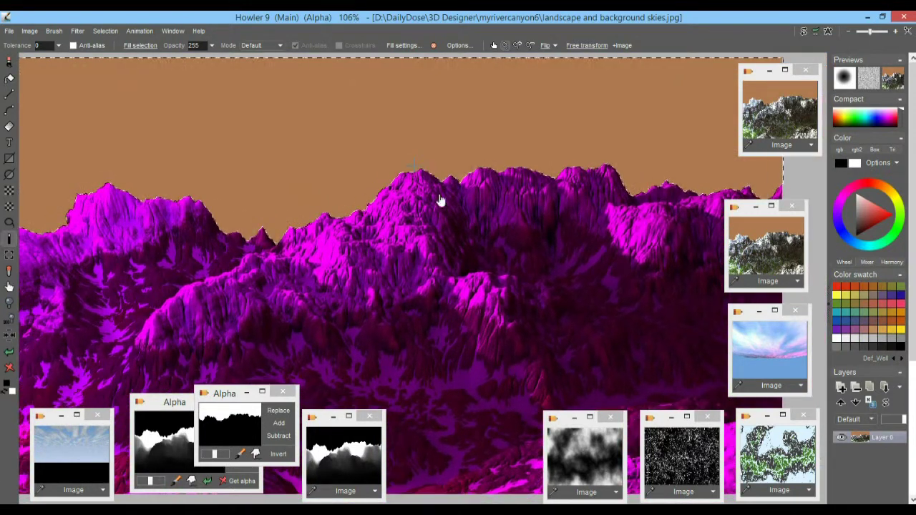
pyautogui.click(105, 30)
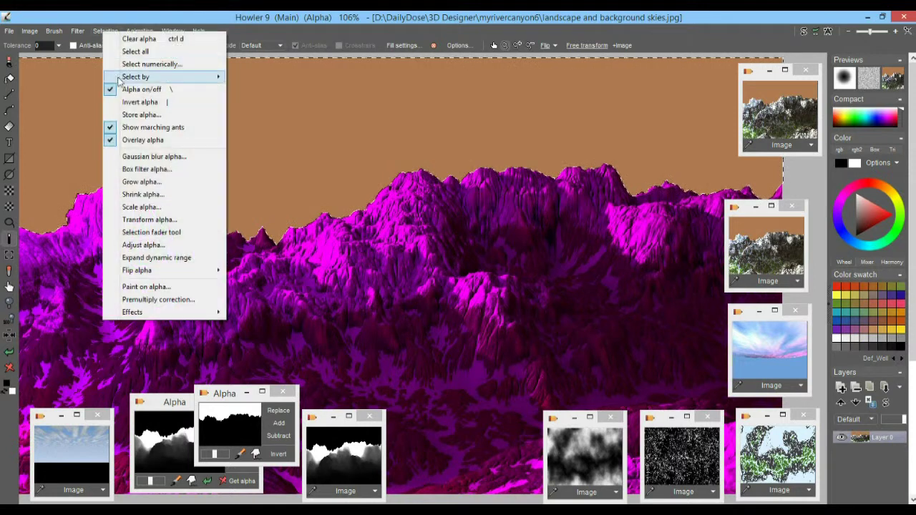
pyautogui.click(154, 156)
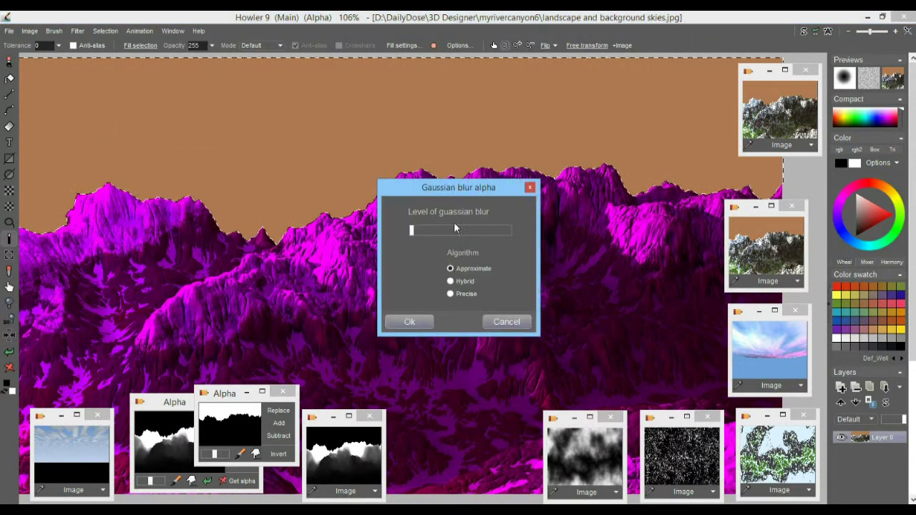
pyautogui.moveTo(423, 231); pyautogui.dragTo(452, 229)
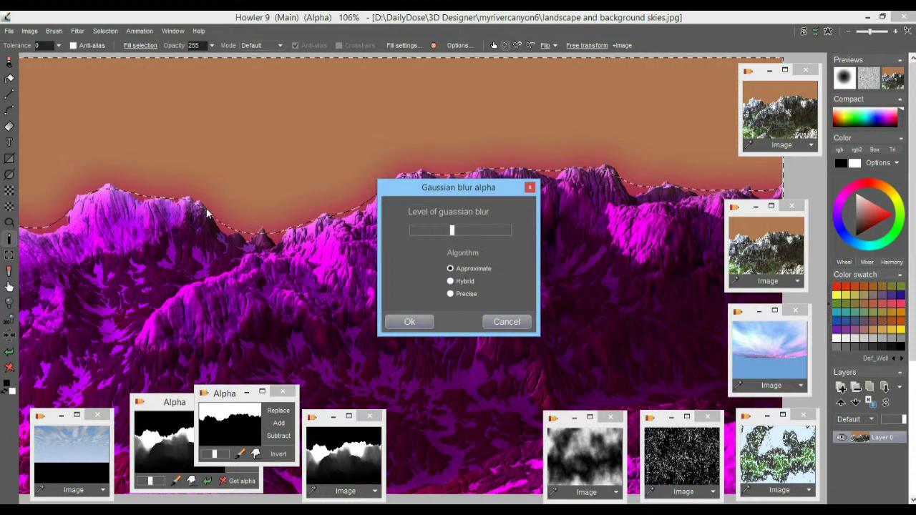
pyautogui.click(413, 321)
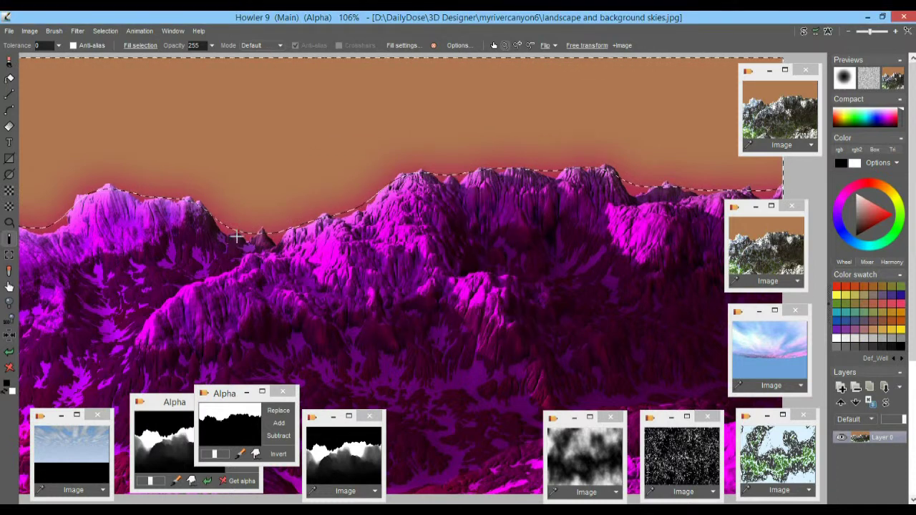
pyautogui.scroll(3, 226, 210)
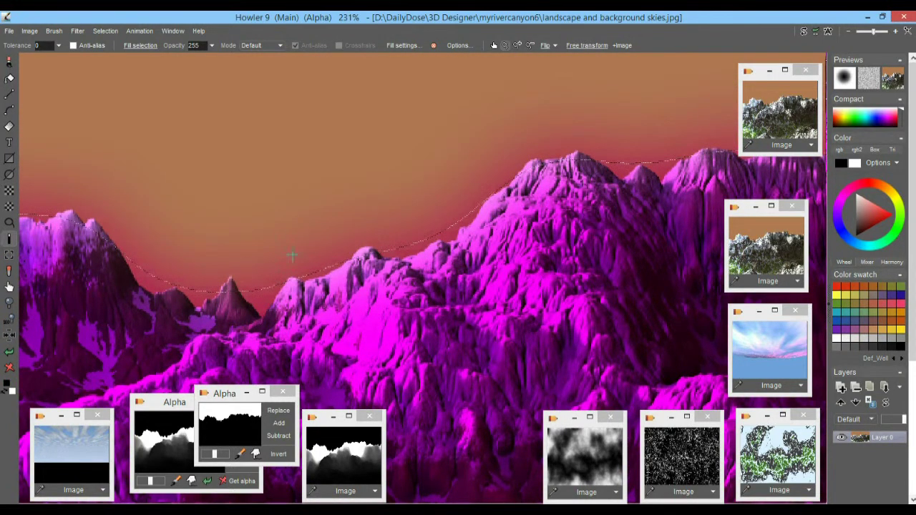
# Examine the blurred sky selection edge along the mountain skyline and undo the Gaussian blur of the alpha
pyautogui.scroll(2, 294, 269)
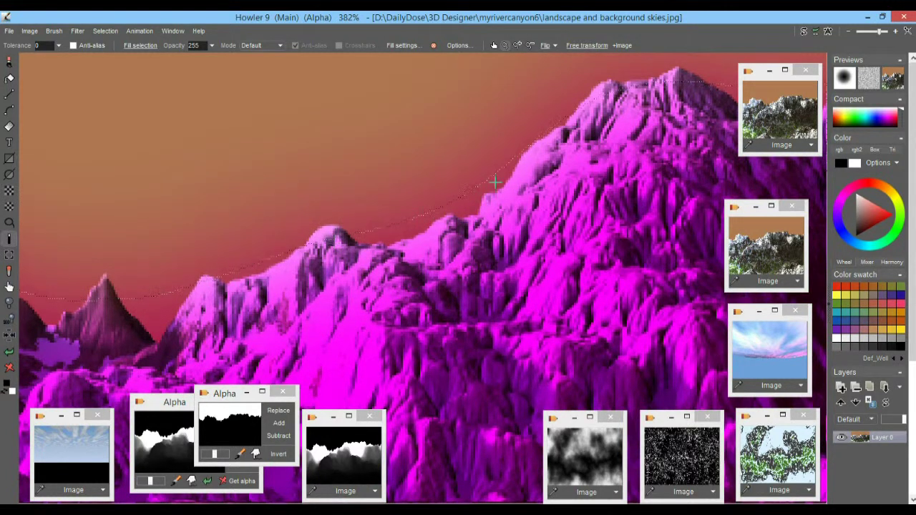
pyautogui.scroll(-2, 496, 174)
pyautogui.scroll(-2, 495, 173)
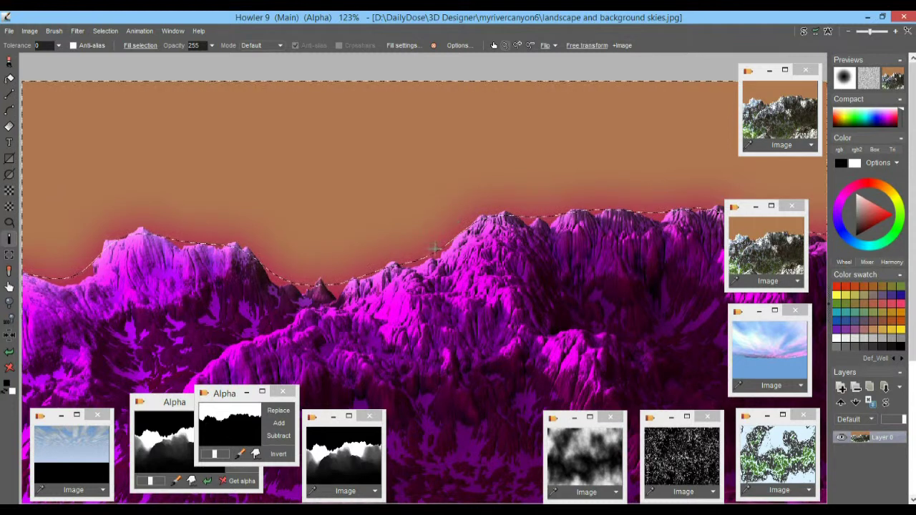
pyautogui.scroll(-5, 463, 148)
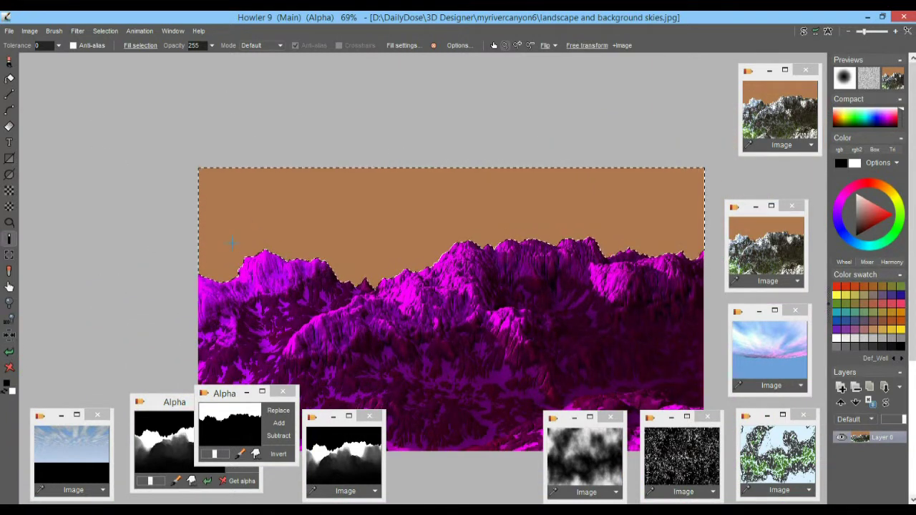
# Soften the sky selection's pixelated edge with a level 2 box filter, checking it with and without the alpha display
pyautogui.scroll(7, 477, 223)
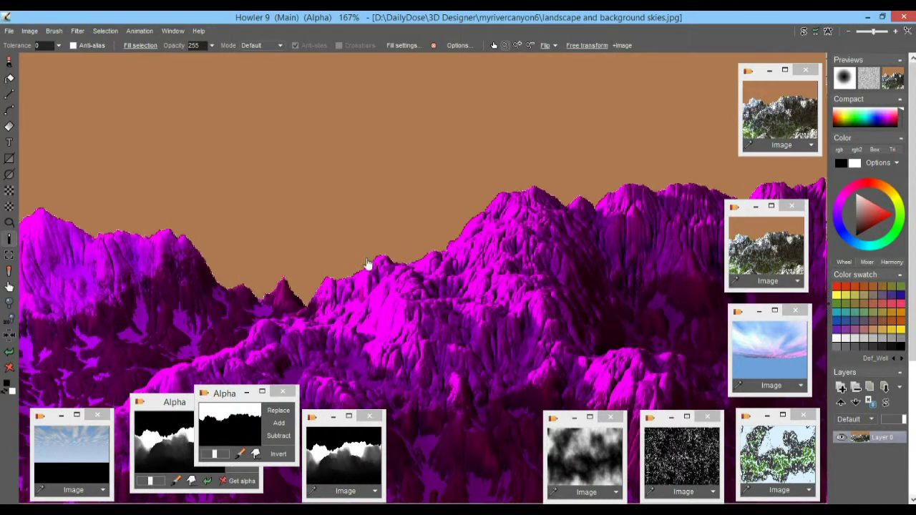
pyautogui.scroll(14, 368, 266)
pyautogui.moveTo(390, 181); pyautogui.dragTo(472, 287)
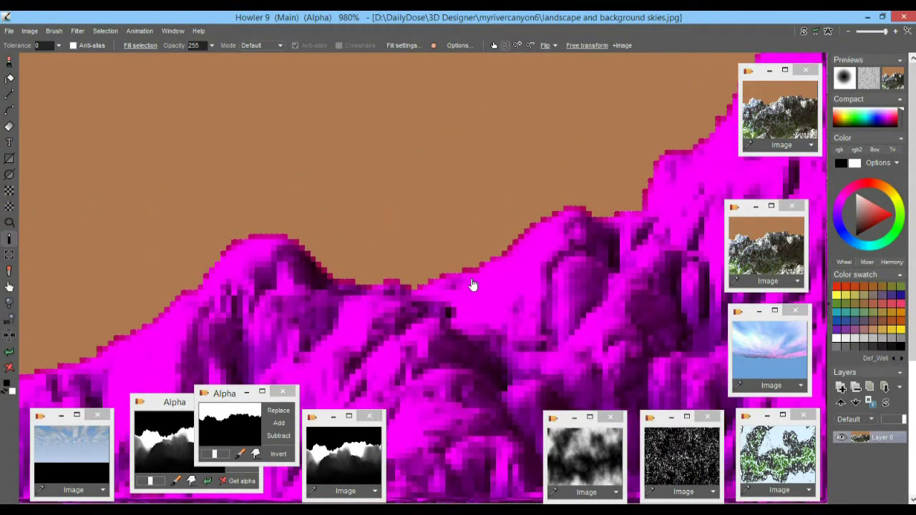
pyautogui.scroll(1, 265, 225)
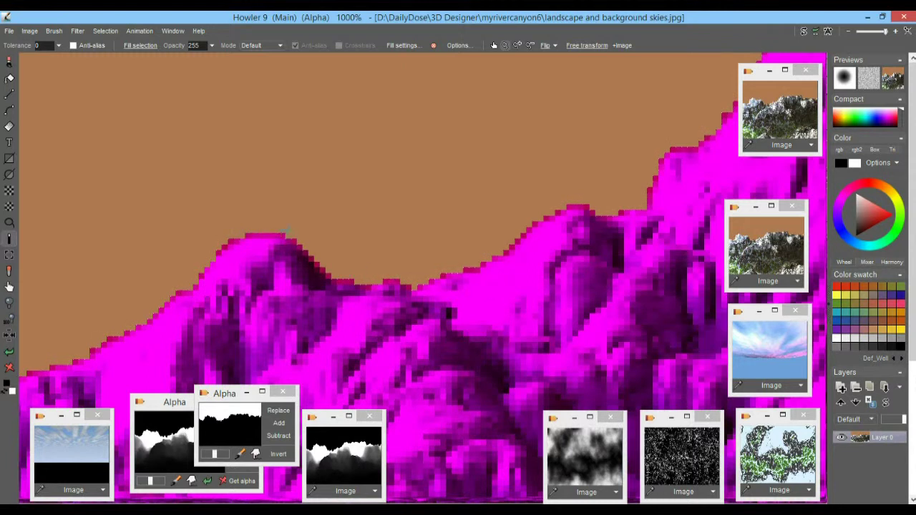
pyautogui.click(104, 31)
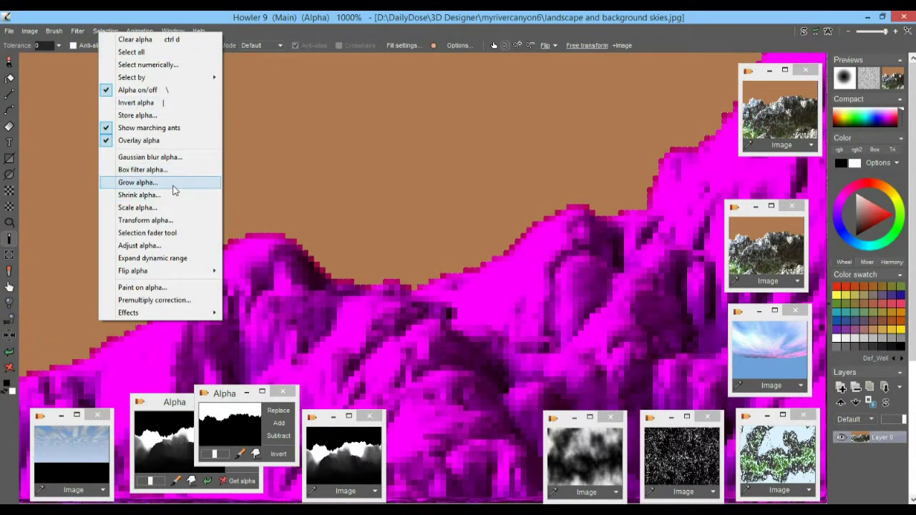
pyautogui.click(141, 171)
pyautogui.moveTo(420, 252); pyautogui.dragTo(418, 261)
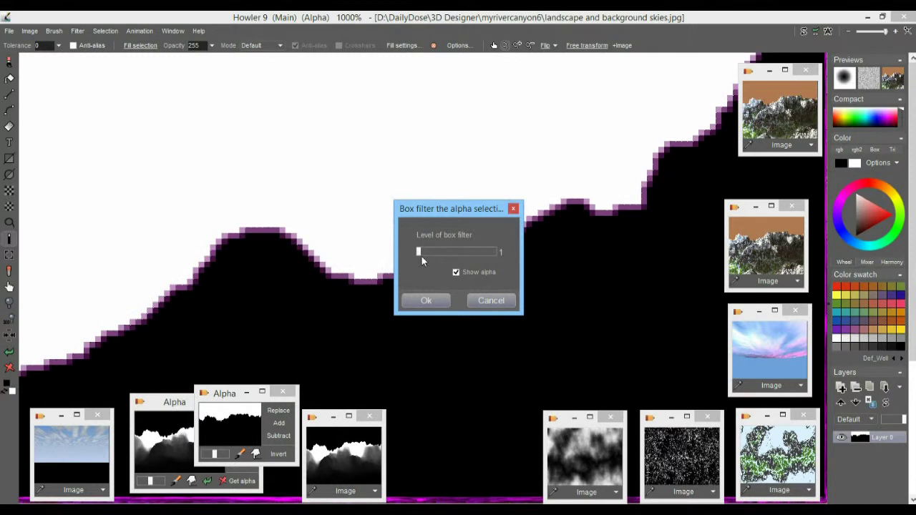
pyautogui.click(456, 273)
pyautogui.moveTo(419, 252); pyautogui.dragTo(420, 252)
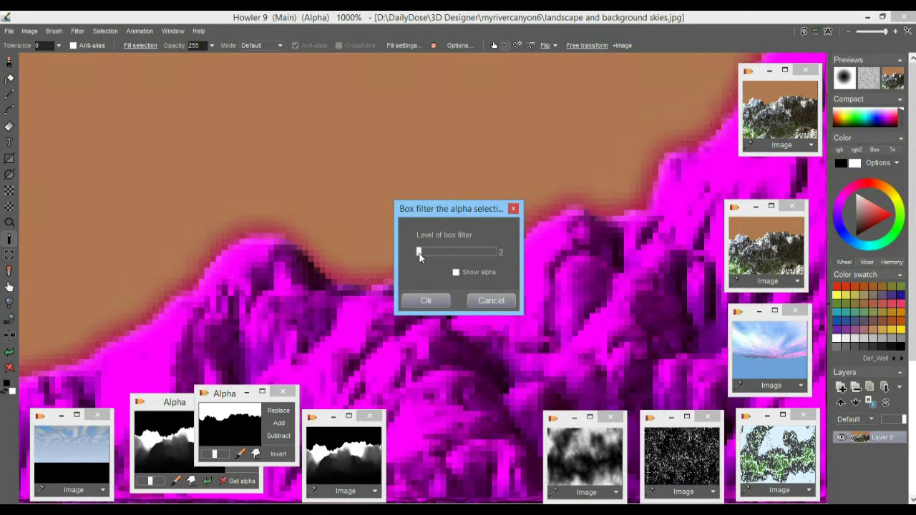
pyautogui.click(456, 272)
pyautogui.moveTo(424, 254); pyautogui.dragTo(420, 257)
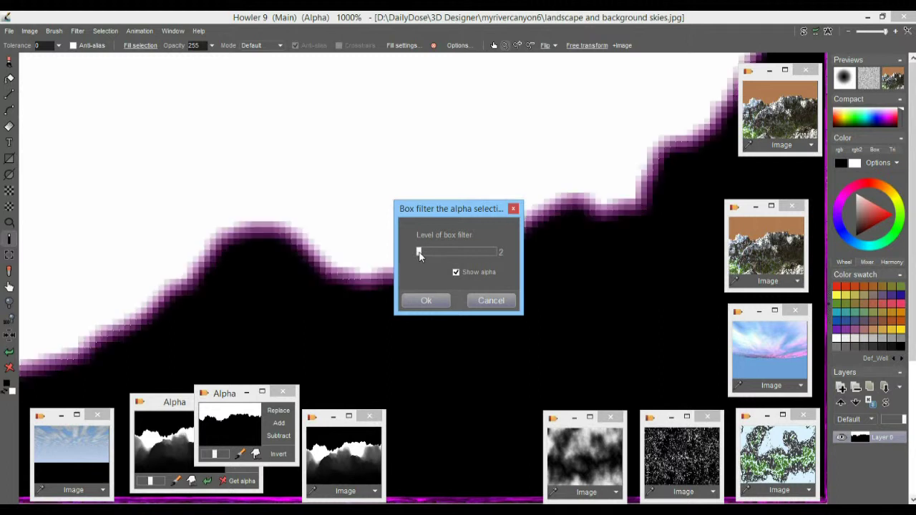
pyautogui.click(425, 300)
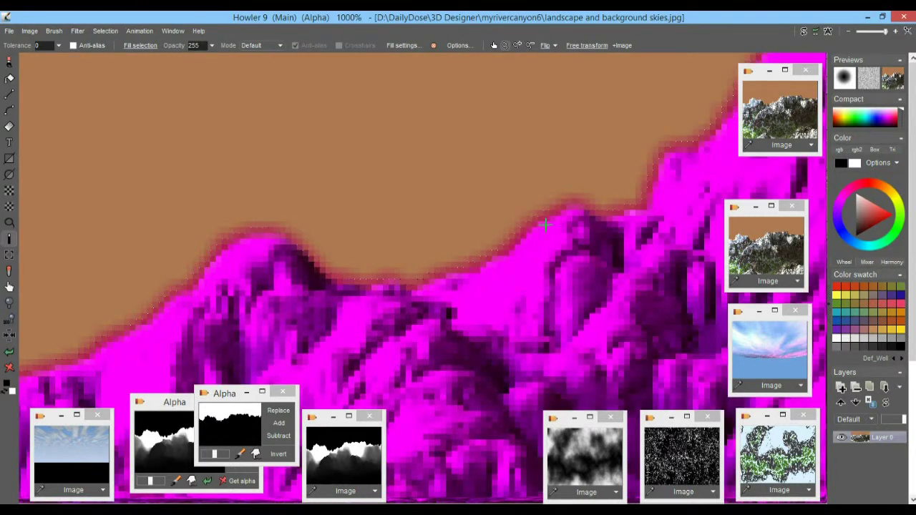
# Examine the softened selection edge along the skyline and check it against the swap sky image, ending on the main image
pyautogui.moveTo(588, 204); pyautogui.dragTo(299, 231)
pyautogui.moveTo(482, 213); pyautogui.dragTo(422, 170)
pyautogui.scroll(-3, 435, 224)
pyautogui.scroll(3, 488, 226)
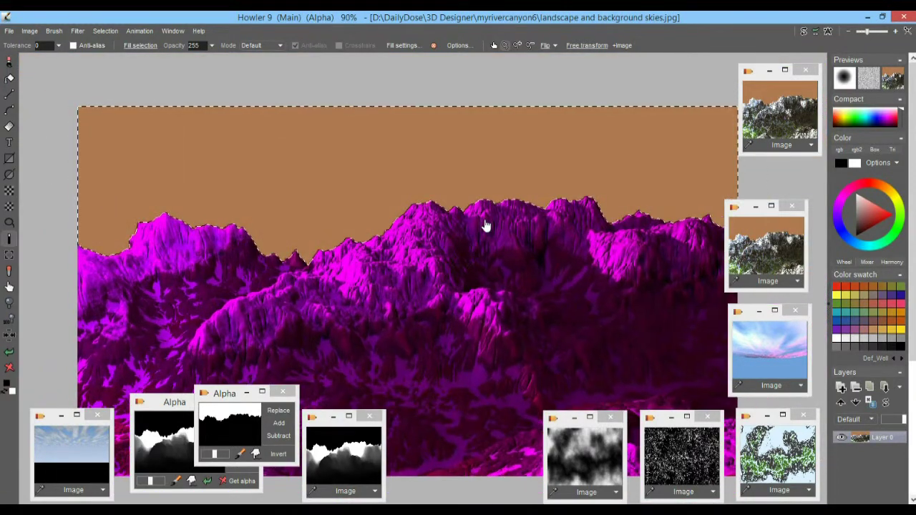
pyautogui.scroll(2, 515, 222)
pyautogui.scroll(-2, 525, 221)
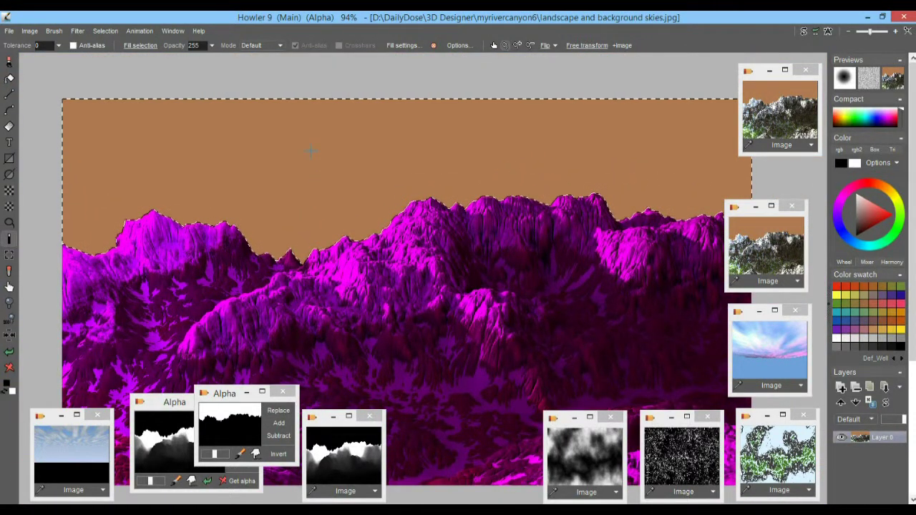
pyautogui.click(803, 33)
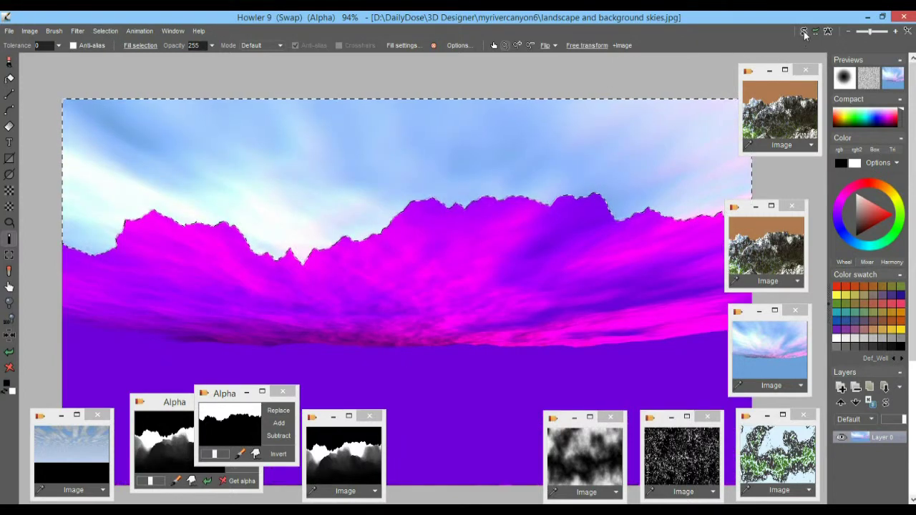
pyautogui.click(803, 32)
# Store the sky selection as an alpha and place its restored window over the mountains' left side
pyautogui.click(107, 32)
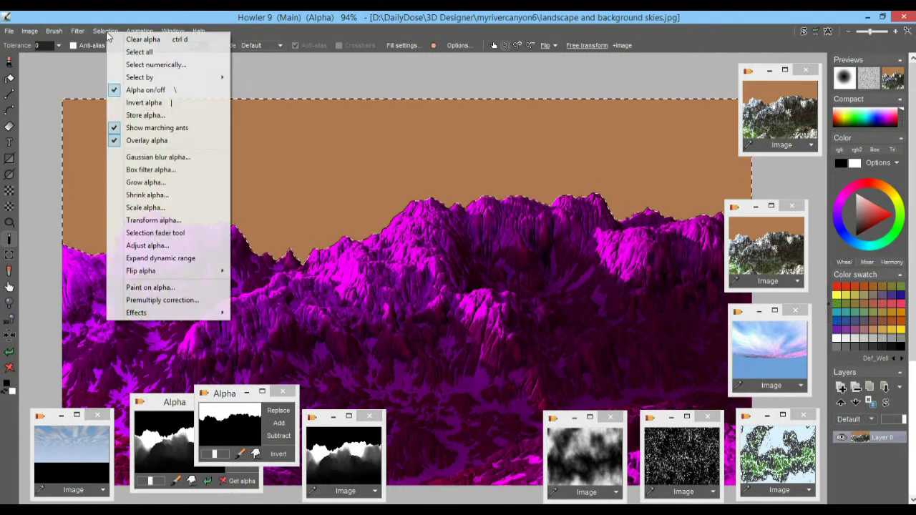
pyautogui.click(146, 115)
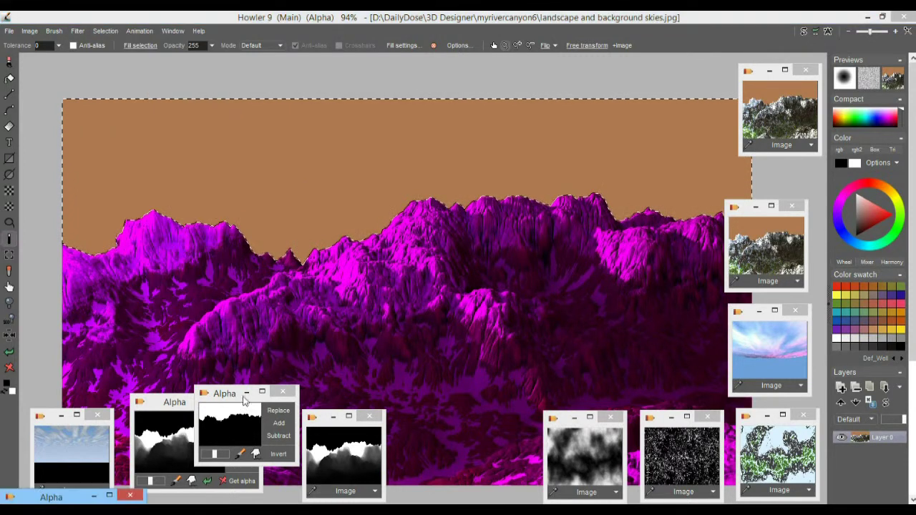
pyautogui.doubleClick(47, 497)
pyautogui.moveTo(157, 206); pyautogui.dragTo(82, 244)
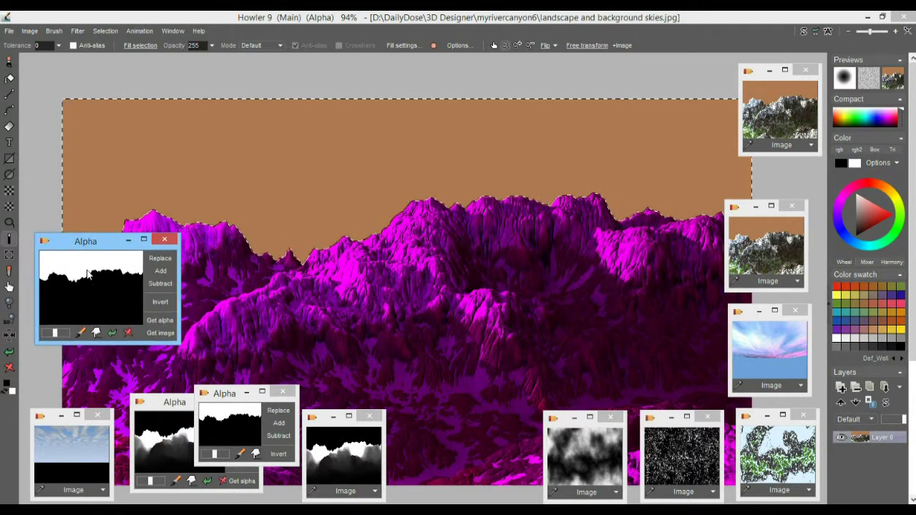
# Clear the active alpha and reload the sky selection from the newly stored alpha, replacing the current one
pyautogui.click(106, 31)
pyautogui.click(125, 37)
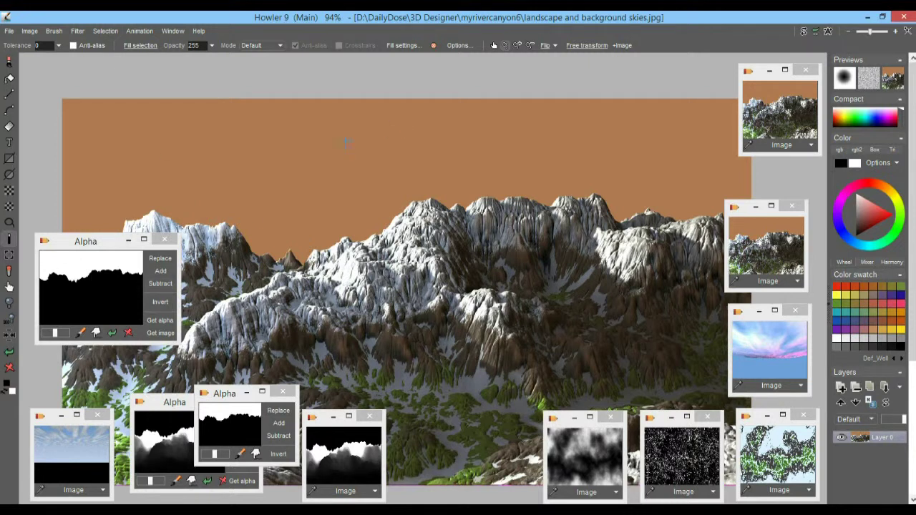
pyautogui.click(164, 260)
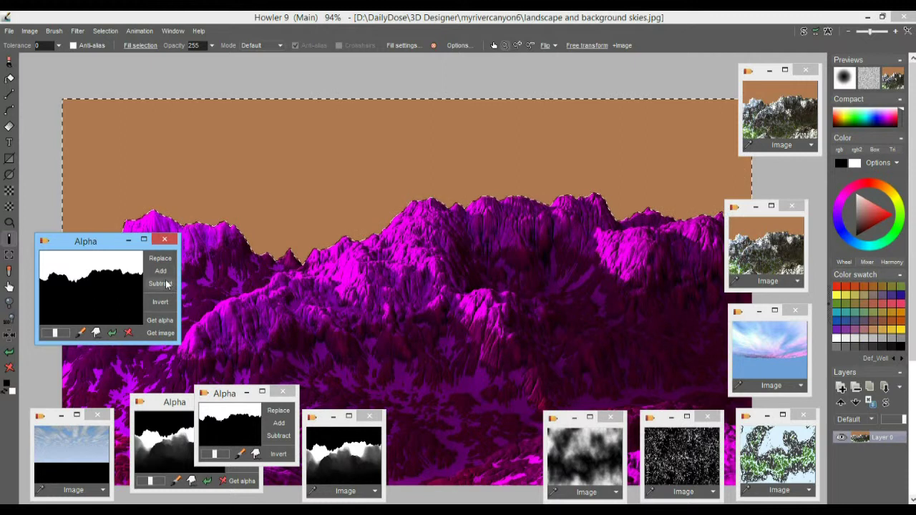
# Render a Sky filter into the masked sky area of the main image with a zoom factor of 148
pyautogui.click(77, 30)
pyautogui.moveTo(139, 204)
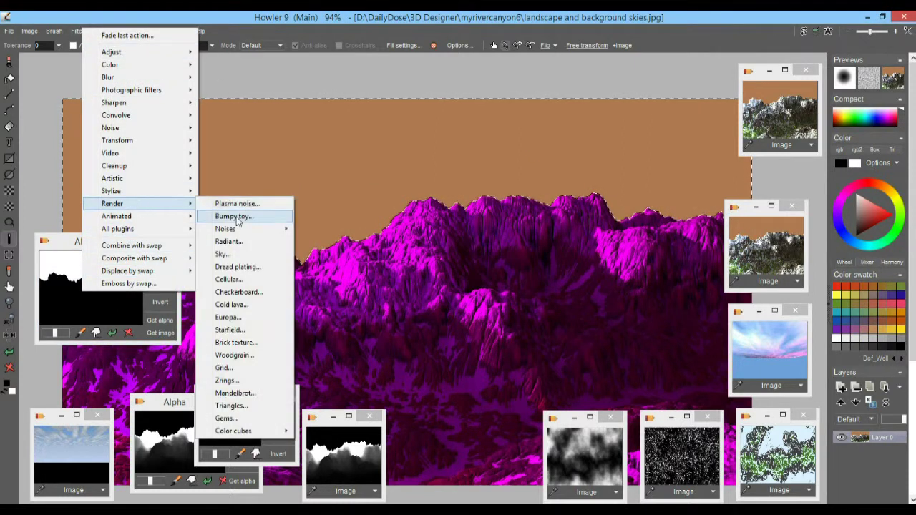
pyautogui.click(223, 254)
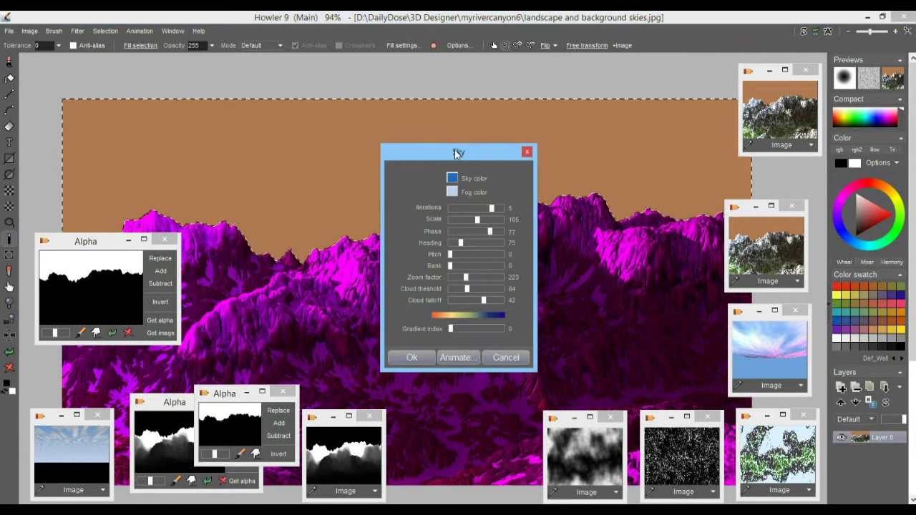
pyautogui.moveTo(458, 153); pyautogui.dragTo(710, 164)
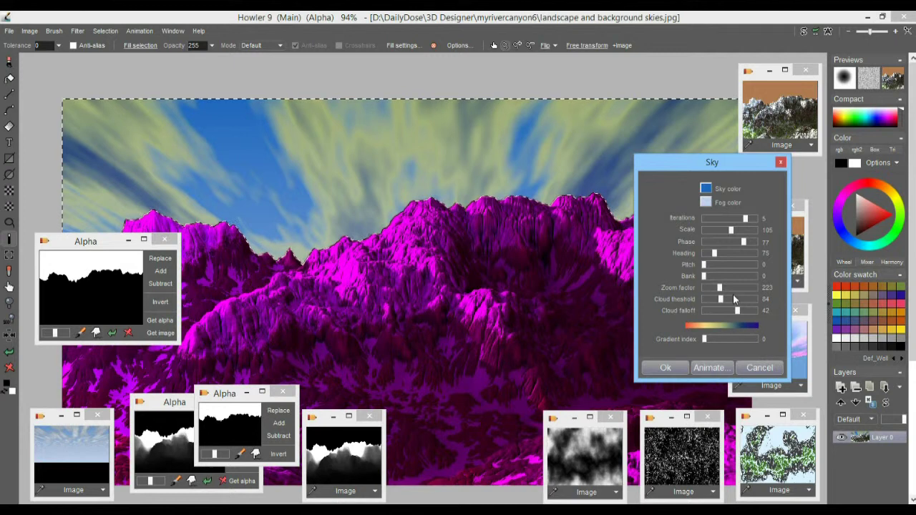
pyautogui.click(709, 287)
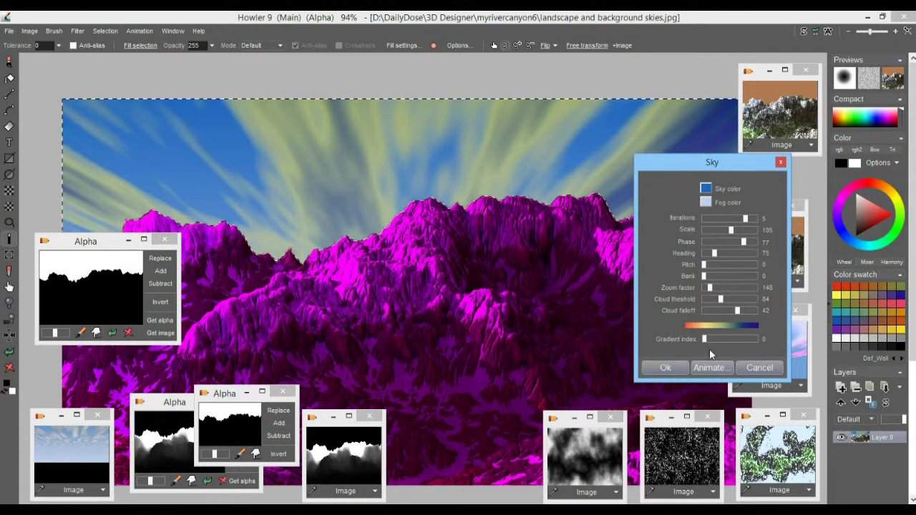
pyautogui.click(676, 368)
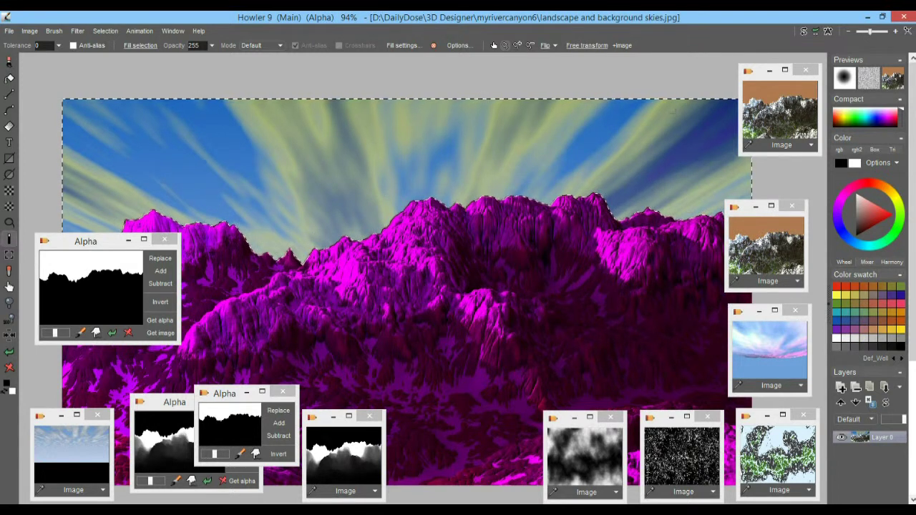
# Switch to the swap sky image and clear its alpha selection
pyautogui.click(803, 32)
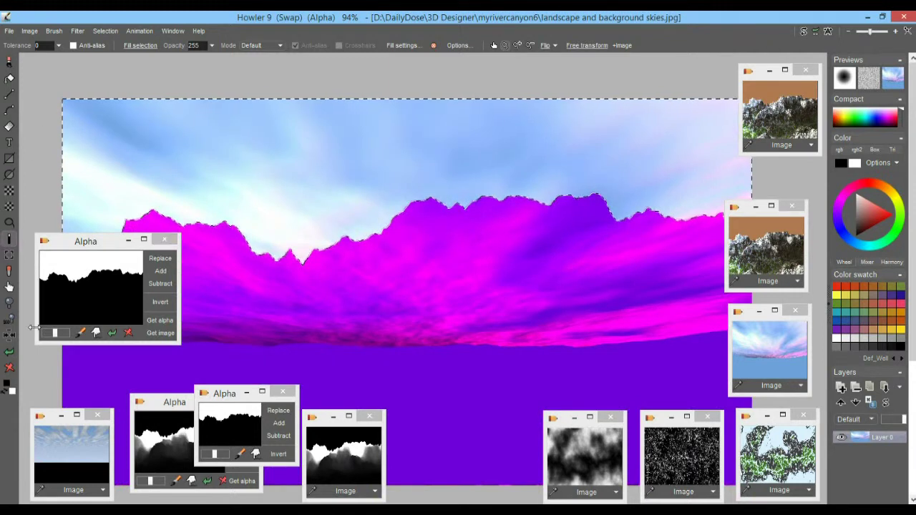
pyautogui.click(103, 34)
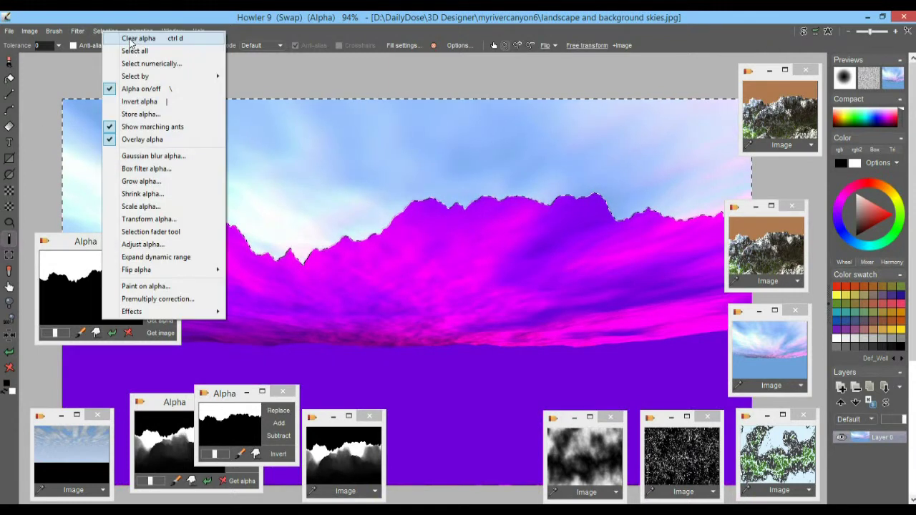
pyautogui.click(133, 39)
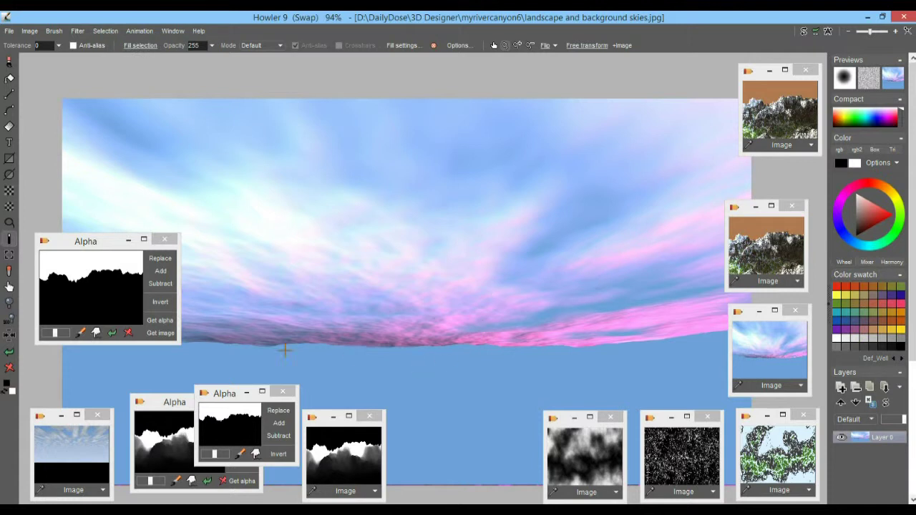
# Try loading the stored mountain render into the swap image and undo the load
pyautogui.click(769, 377)
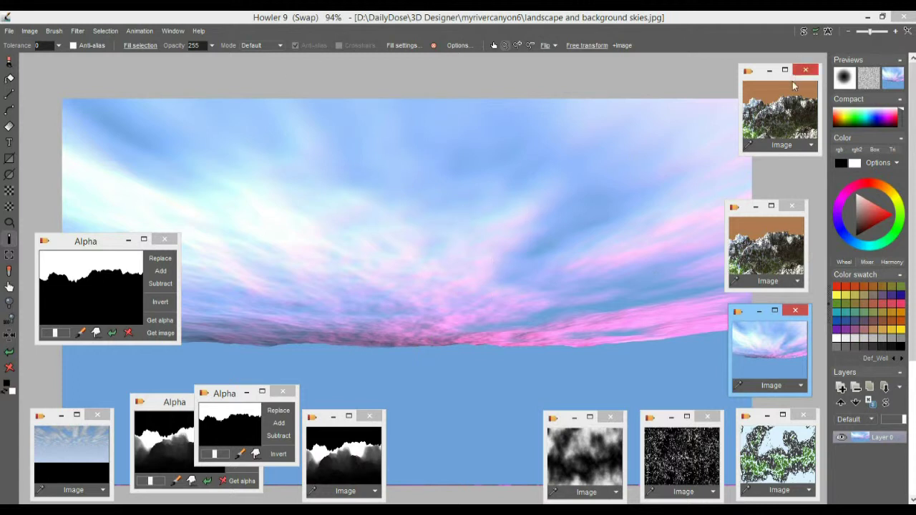
pyautogui.click(794, 105)
pyautogui.click(10, 353)
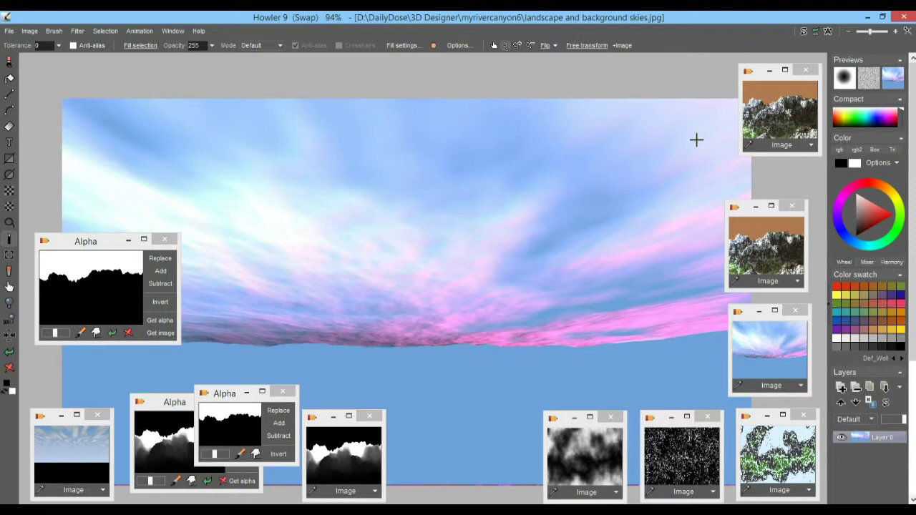
pyautogui.click(790, 120)
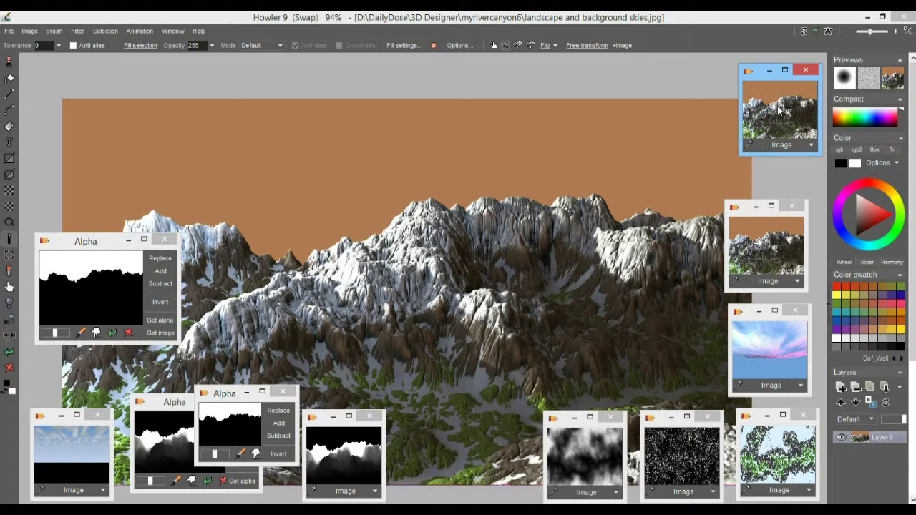
pyautogui.click(9, 351)
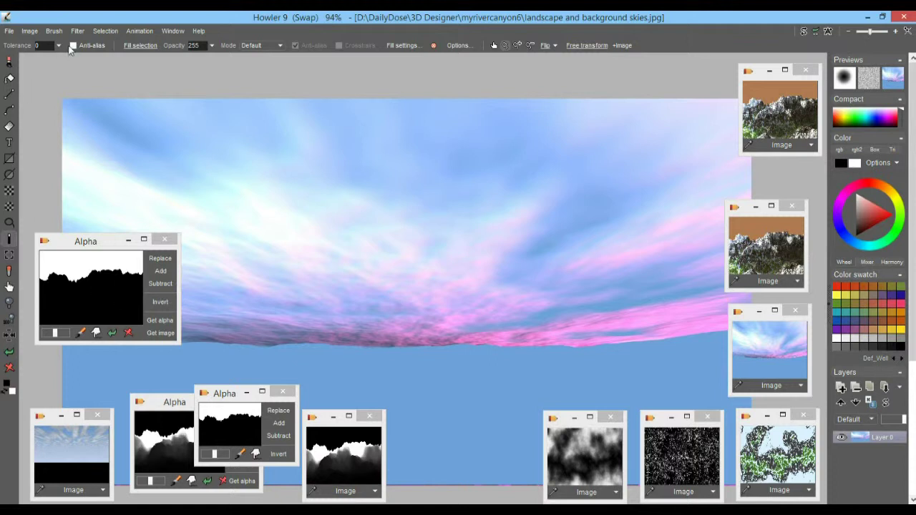
pyautogui.click(78, 30)
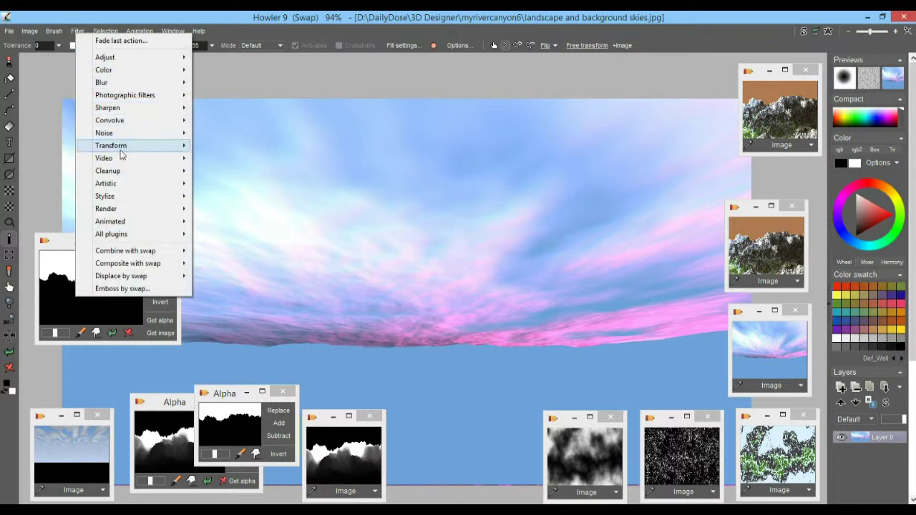
pyautogui.moveTo(120, 147)
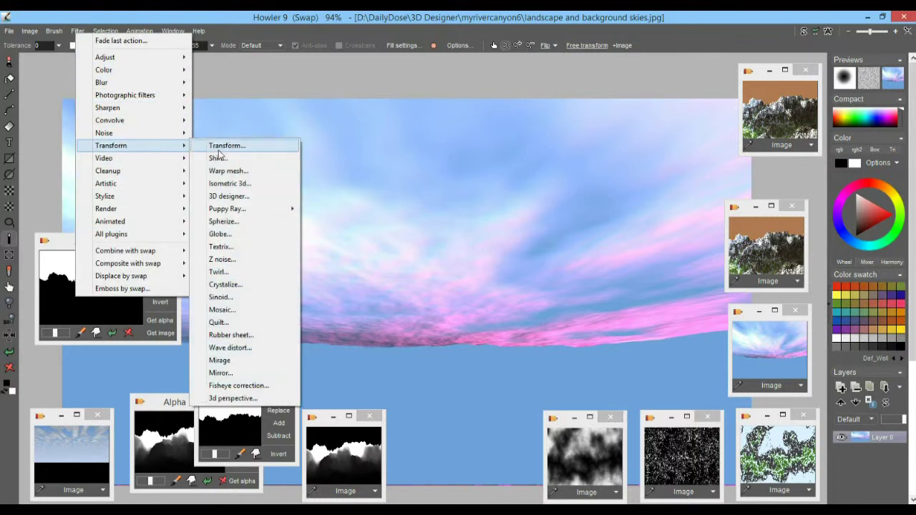
pyautogui.click(218, 158)
pyautogui.moveTo(416, 215); pyautogui.dragTo(439, 147)
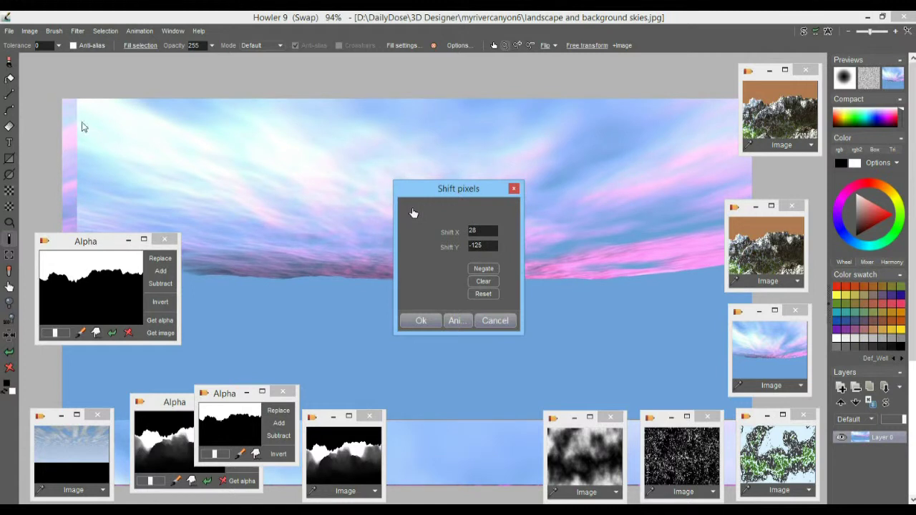
pyautogui.moveTo(486, 229); pyautogui.dragTo(421, 230)
pyautogui.write('0')
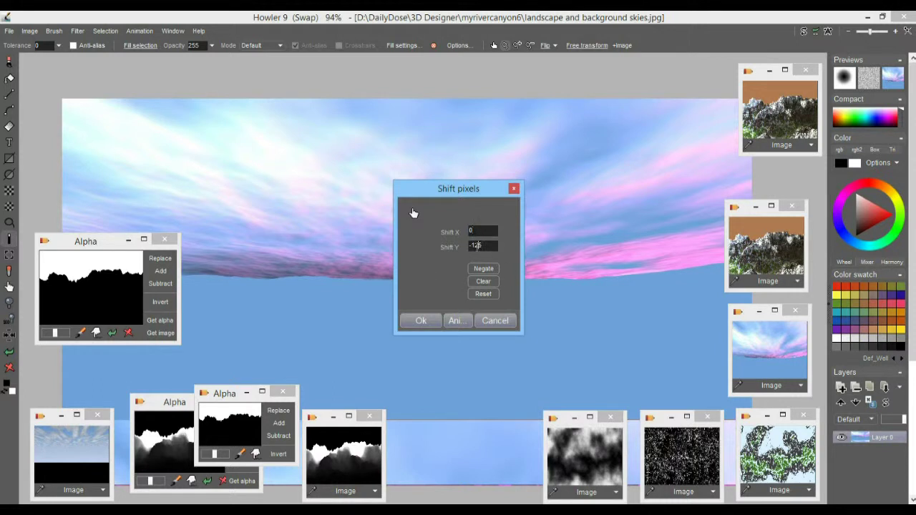
pyautogui.moveTo(415, 213); pyautogui.dragTo(418, 192)
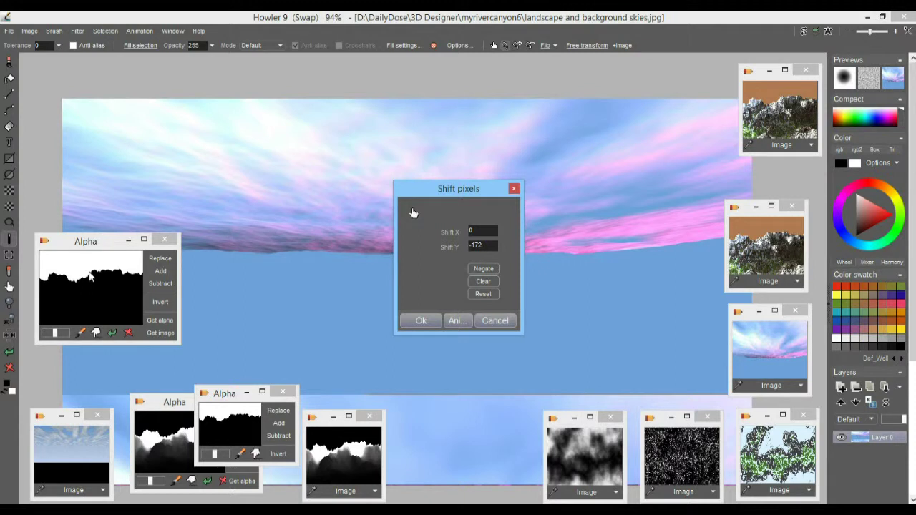
pyautogui.click(506, 320)
# Load the stored sky alpha onto the swap sky in replace mode and shift the masked sky pixels by X 0 and Y -135
pyautogui.click(161, 261)
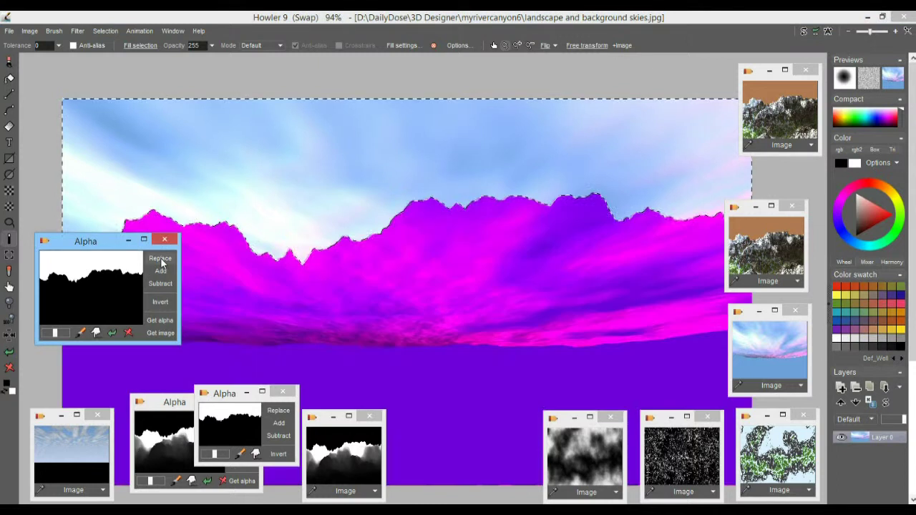
pyautogui.moveTo(88, 246); pyautogui.dragTo(94, 324)
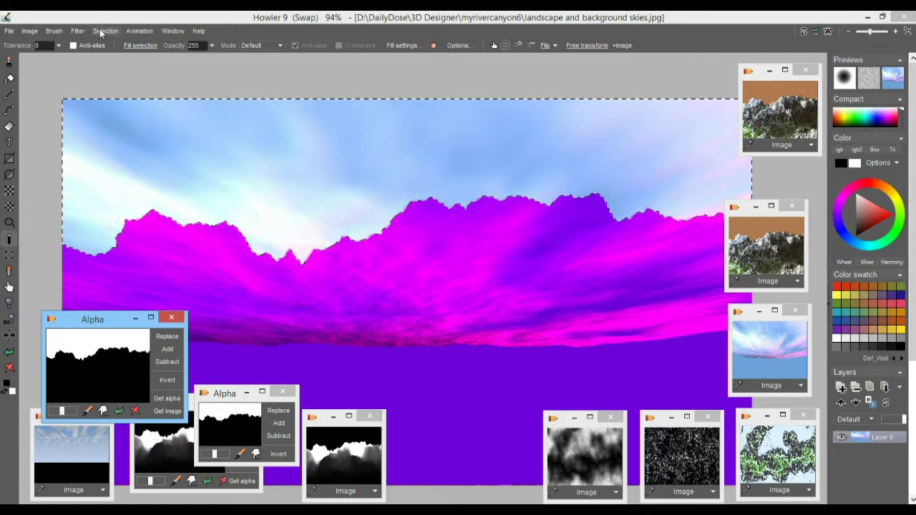
pyautogui.click(78, 33)
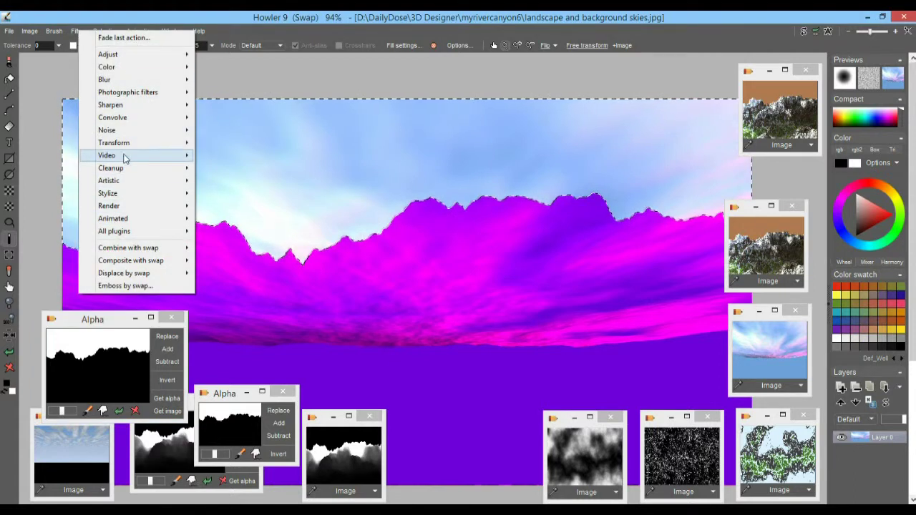
pyautogui.moveTo(124, 143)
pyautogui.moveTo(132, 165)
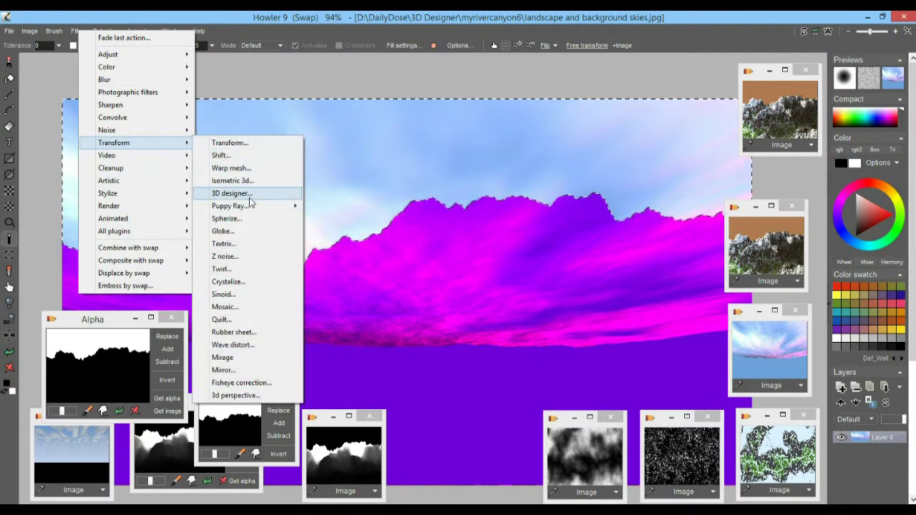
pyautogui.click(241, 155)
pyautogui.moveTo(416, 219); pyautogui.dragTo(422, 247)
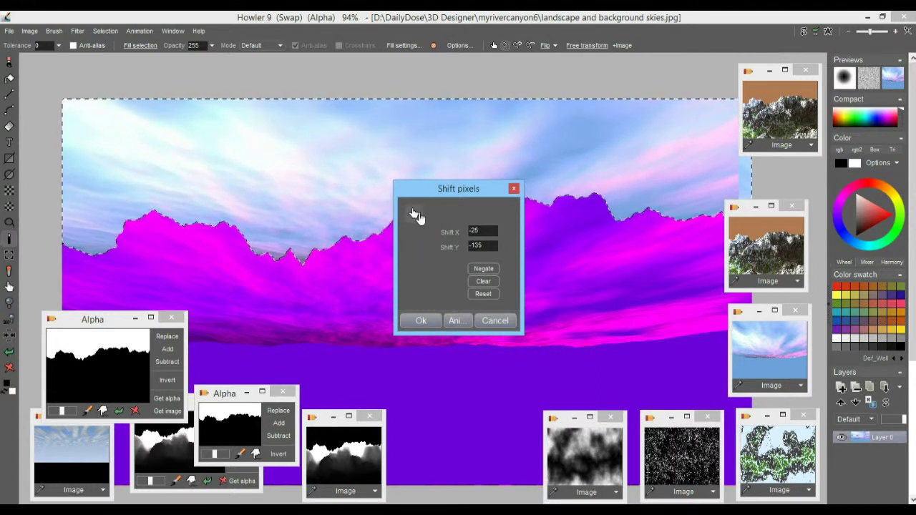
pyautogui.doubleClick(486, 230)
pyautogui.write('0')
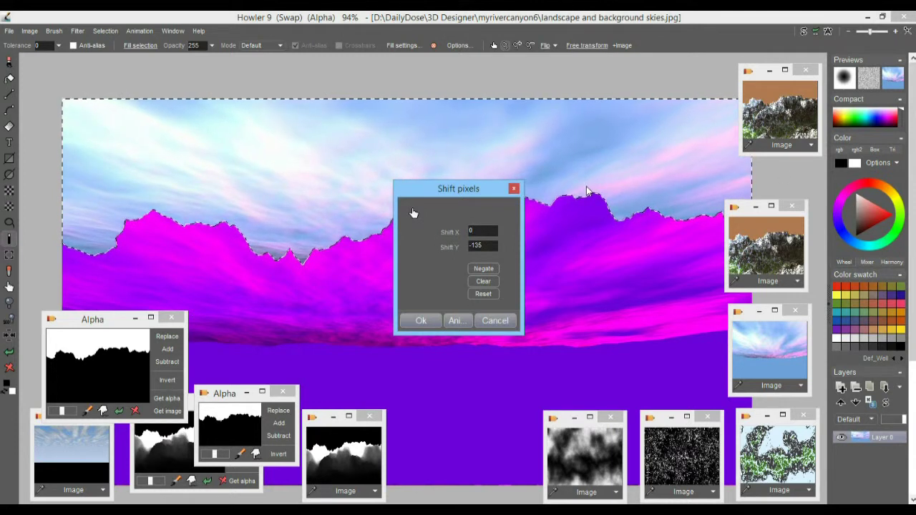
pyautogui.click(420, 319)
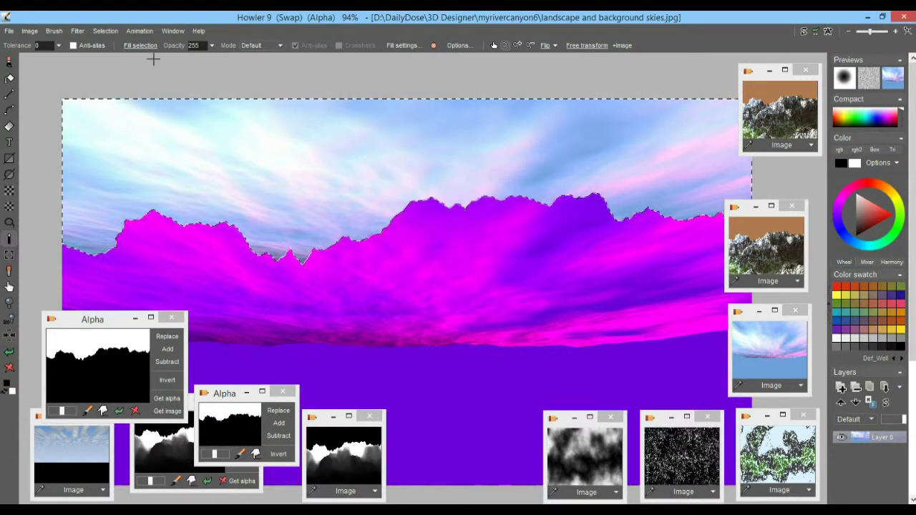
pyautogui.click(77, 32)
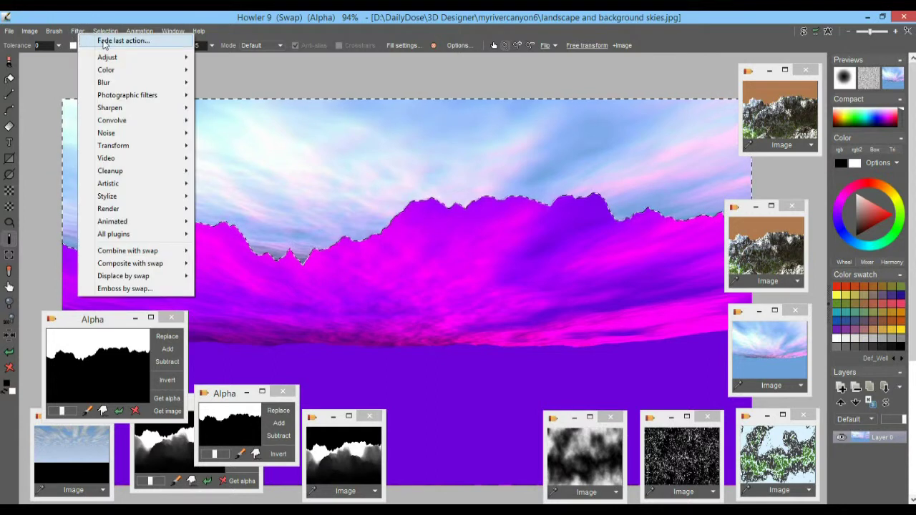
pyautogui.moveTo(136, 146)
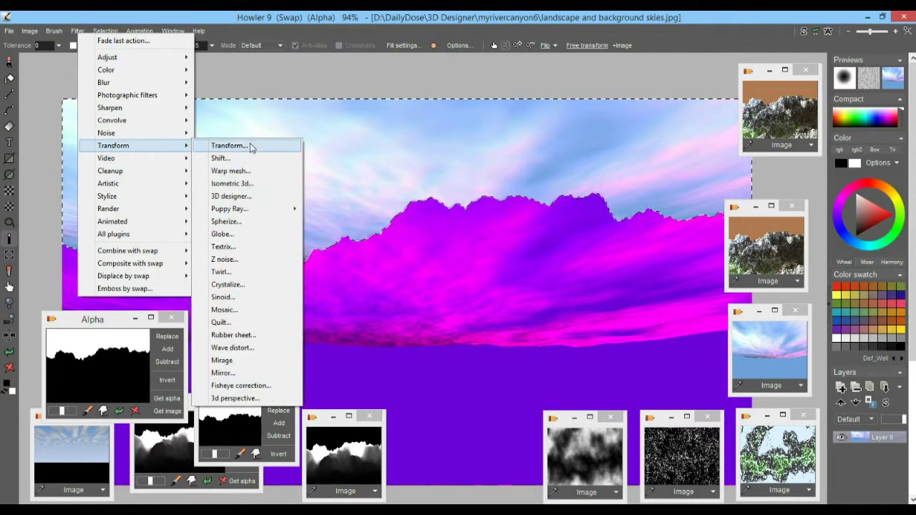
pyautogui.click(250, 146)
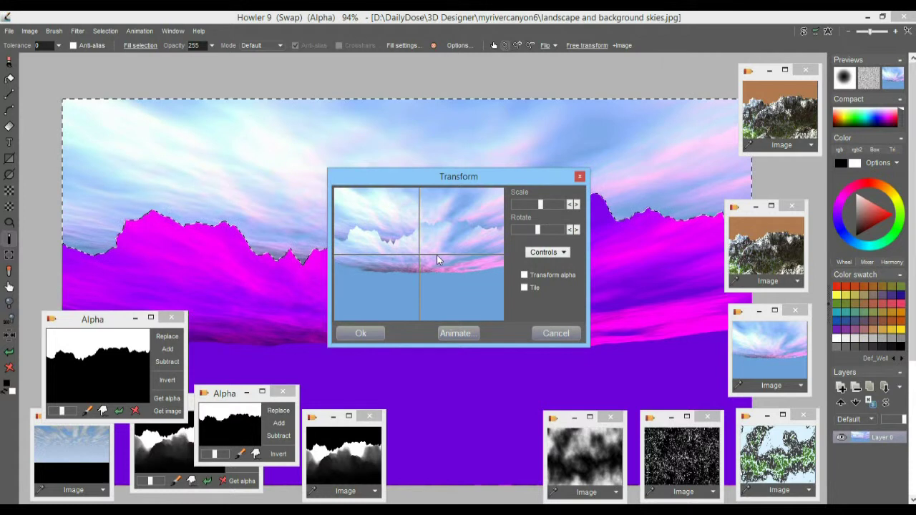
pyautogui.moveTo(419, 259)
pyautogui.mouseDown()
pyautogui.moveTo(403, 240)
pyautogui.moveTo(413, 270)
pyautogui.moveTo(421, 265)
pyautogui.mouseUp()
pyautogui.moveTo(541, 234); pyautogui.dragTo(559, 209)
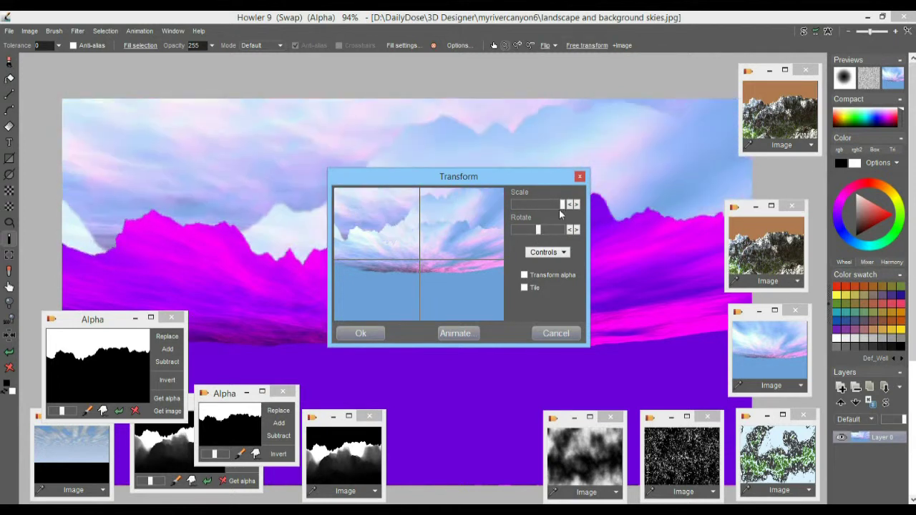
pyautogui.moveTo(421, 242); pyautogui.dragTo(411, 293)
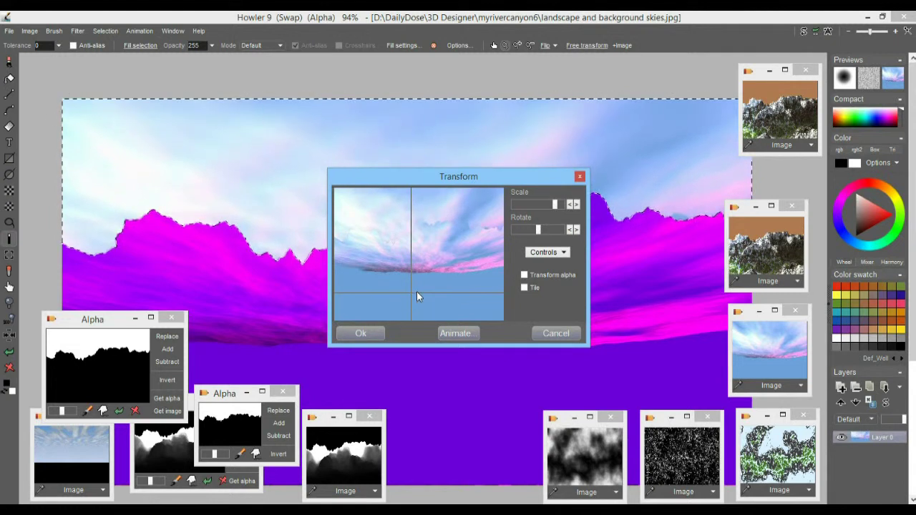
pyautogui.click(378, 334)
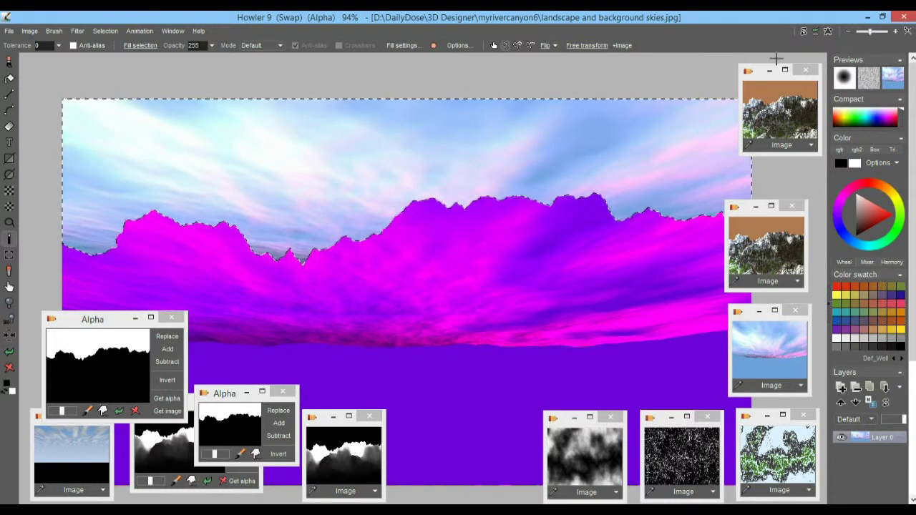
# Switch to the main image and scribble black airbrush strokes across the masked sky
pyautogui.click(804, 32)
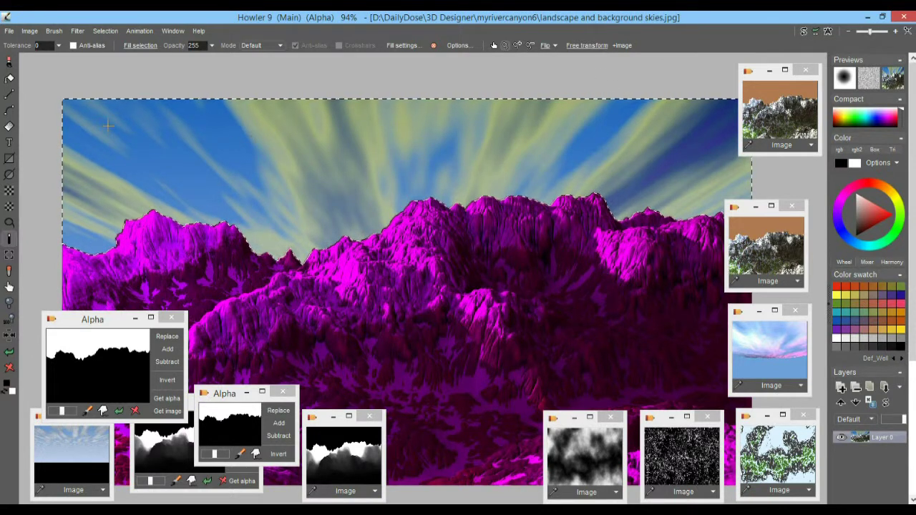
pyautogui.click(9, 63)
pyautogui.moveTo(179, 135)
pyautogui.mouseDown()
pyautogui.moveTo(379, 154)
pyautogui.moveTo(384, 190)
pyautogui.moveTo(257, 141)
pyautogui.mouseUp()
pyautogui.moveTo(144, 178)
pyautogui.mouseDown()
pyautogui.moveTo(229, 148)
pyautogui.moveTo(320, 140)
pyautogui.mouseUp()
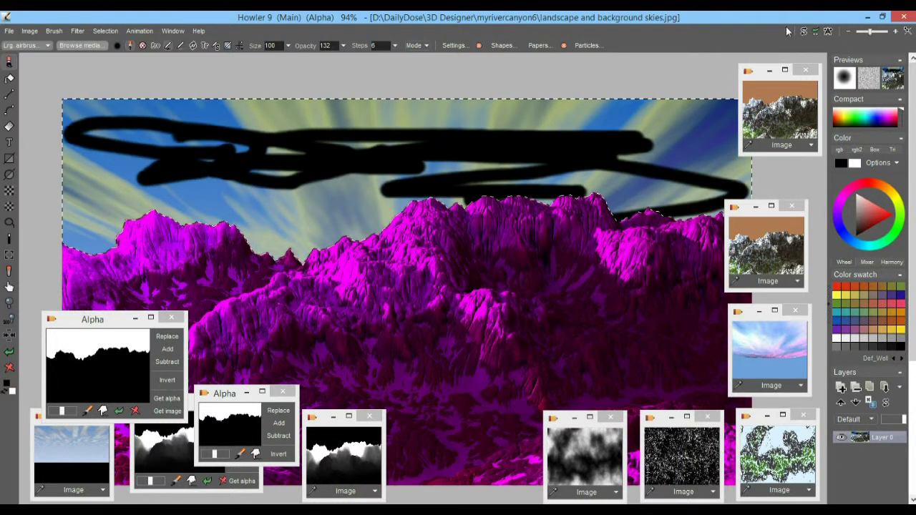
# Flip repeatedly between the swap sky and the main image to compare their masked sky areas
pyautogui.click(804, 32)
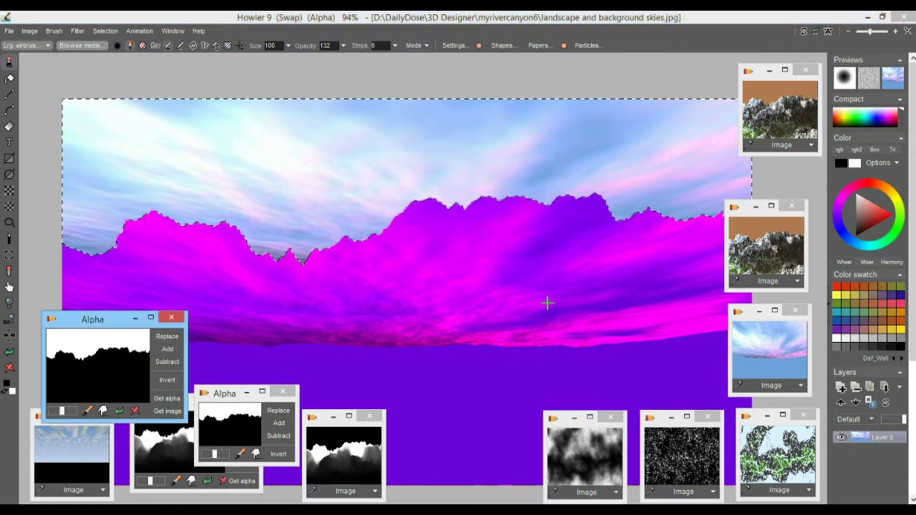
pyautogui.click(805, 32)
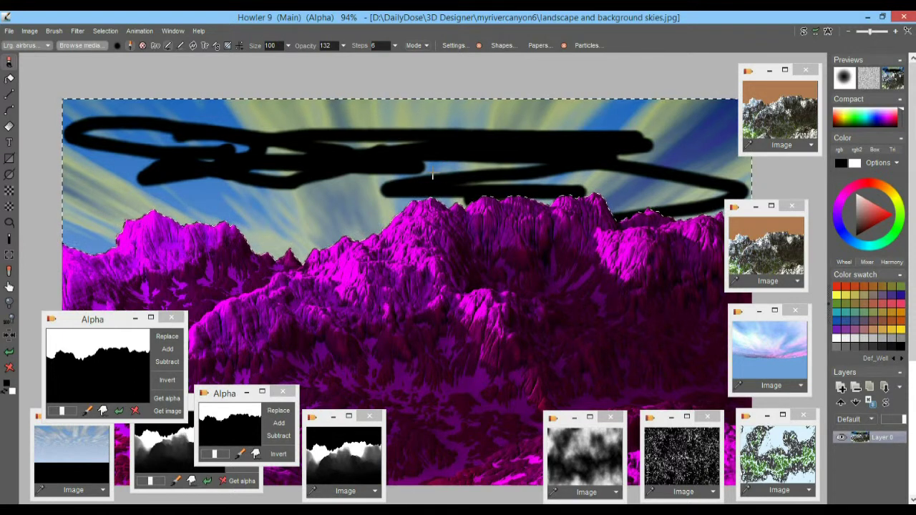
pyautogui.click(804, 32)
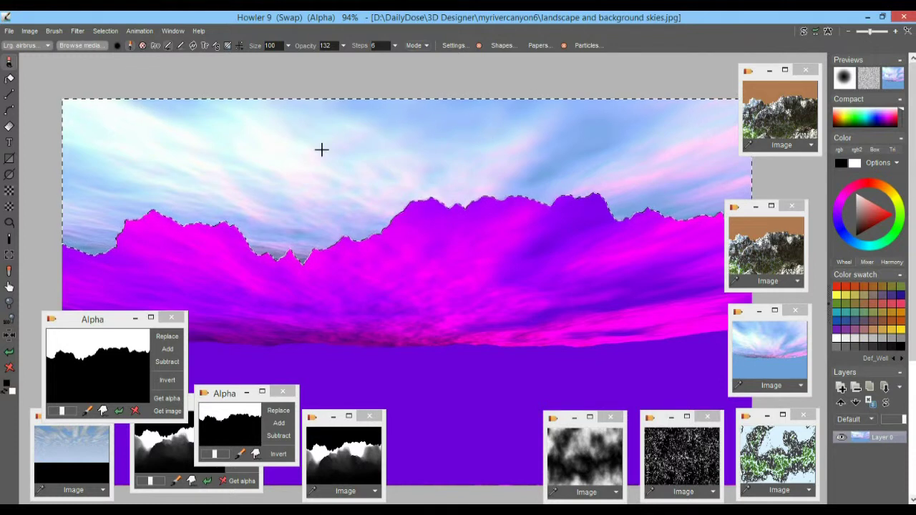
pyautogui.click(805, 32)
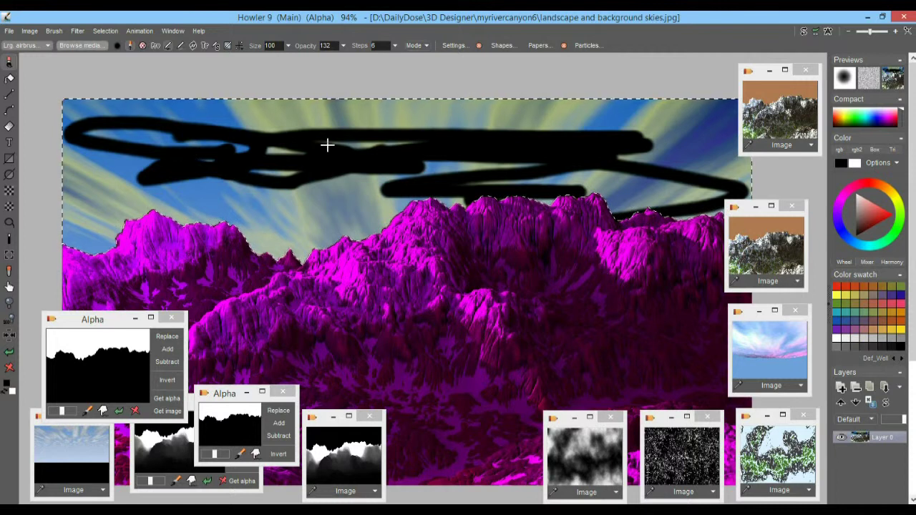
pyautogui.click(804, 33)
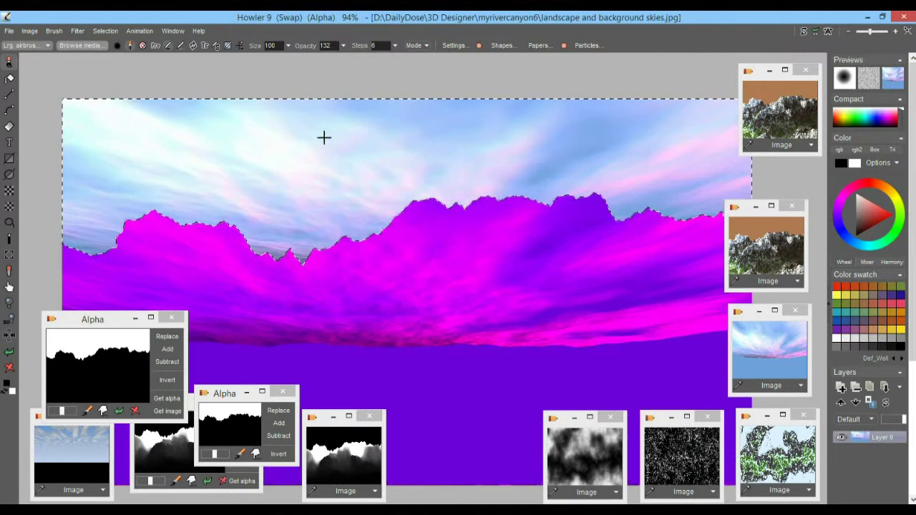
pyautogui.click(804, 32)
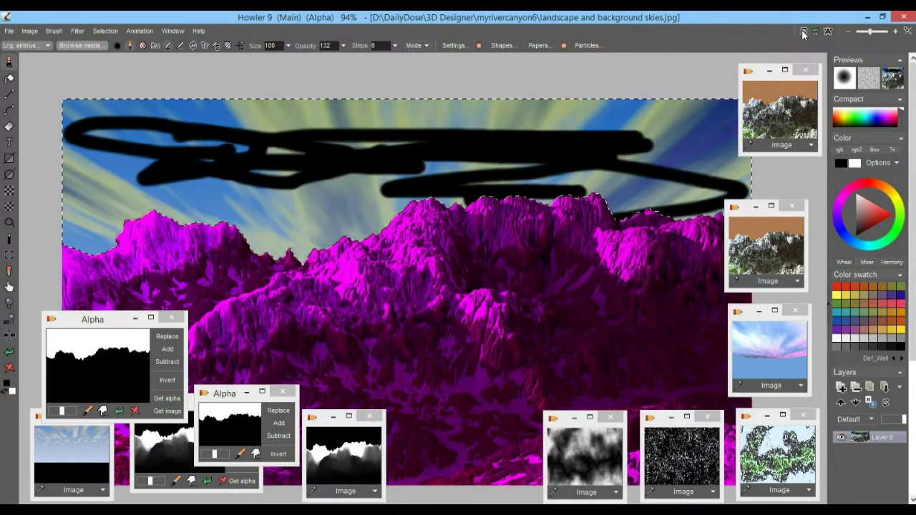
pyautogui.click(805, 33)
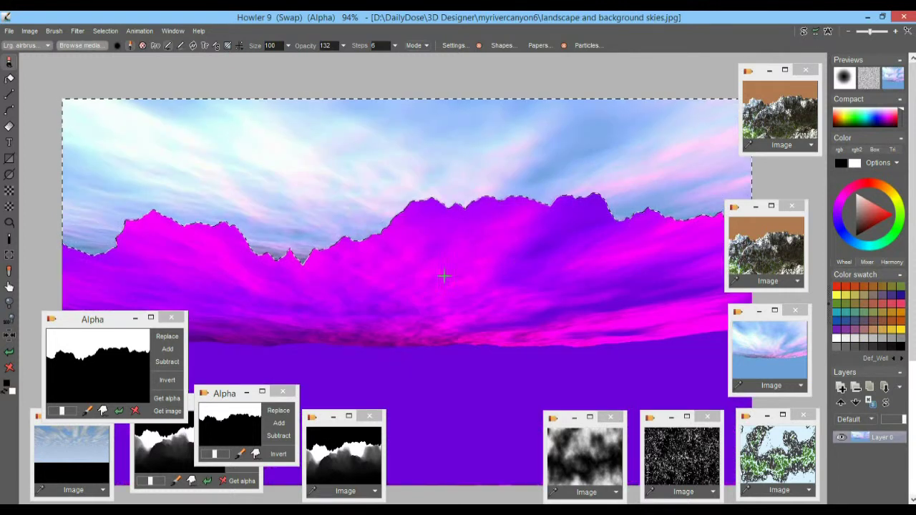
# Mix the swap sky into the main image's masked sky at full strength, and clear the alpha selection from the composite
pyautogui.click(804, 32)
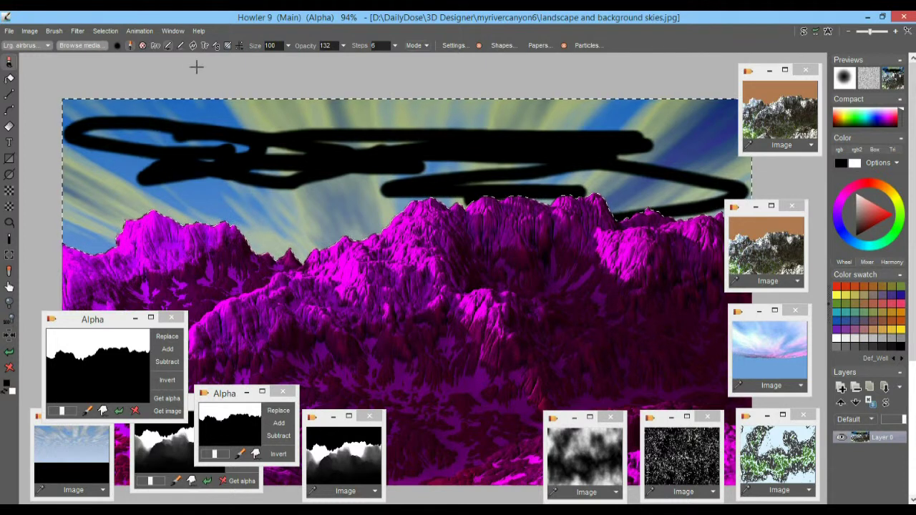
pyautogui.click(78, 31)
pyautogui.moveTo(147, 251)
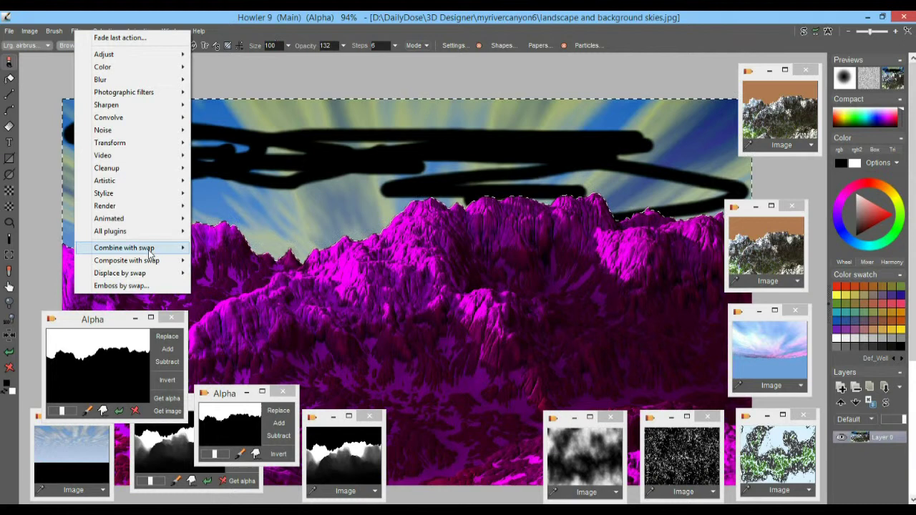
pyautogui.click(242, 248)
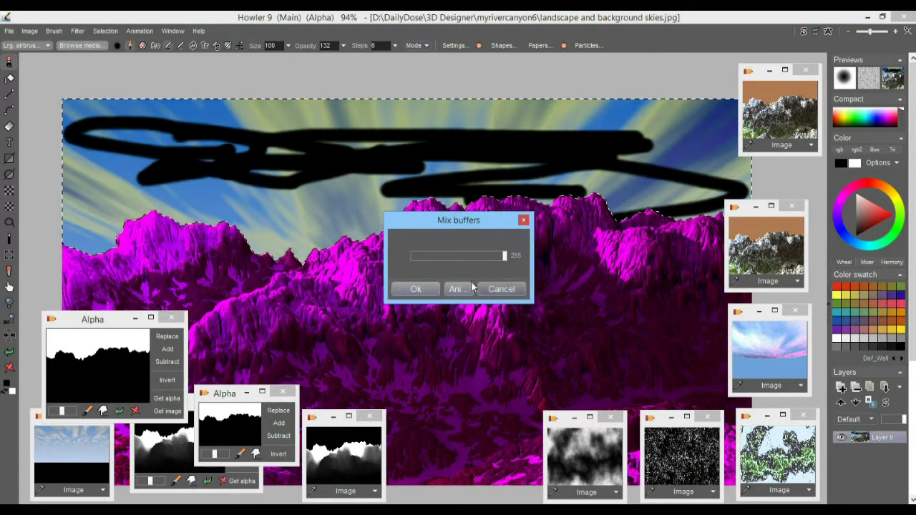
pyautogui.click(414, 257)
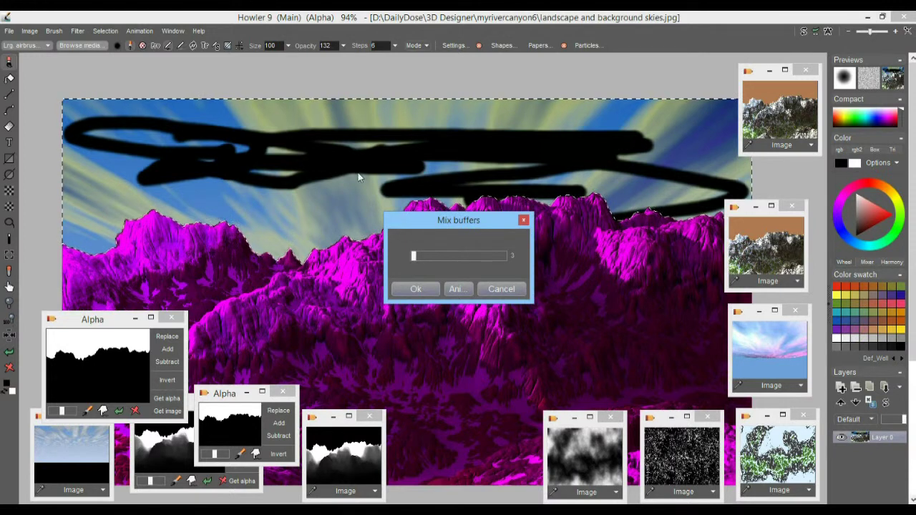
pyautogui.moveTo(412, 257); pyautogui.dragTo(515, 257)
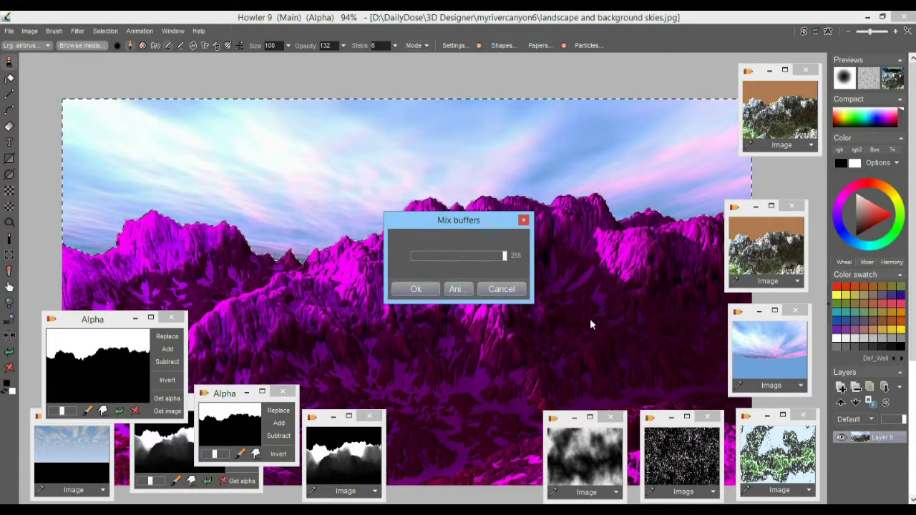
pyautogui.click(414, 287)
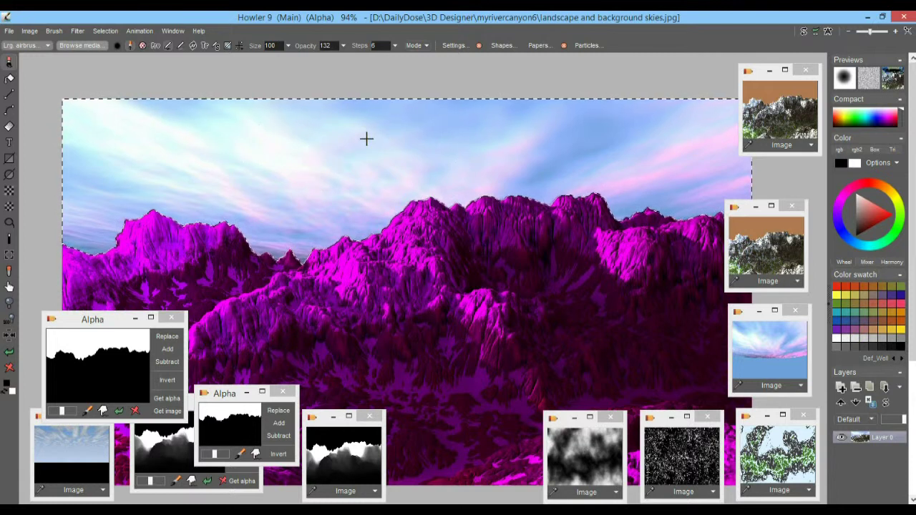
pyautogui.click(104, 30)
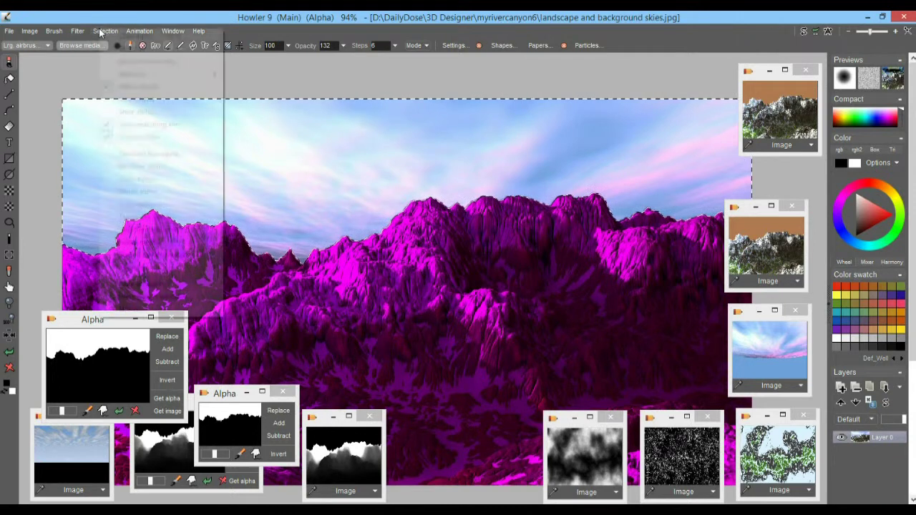
pyautogui.click(120, 37)
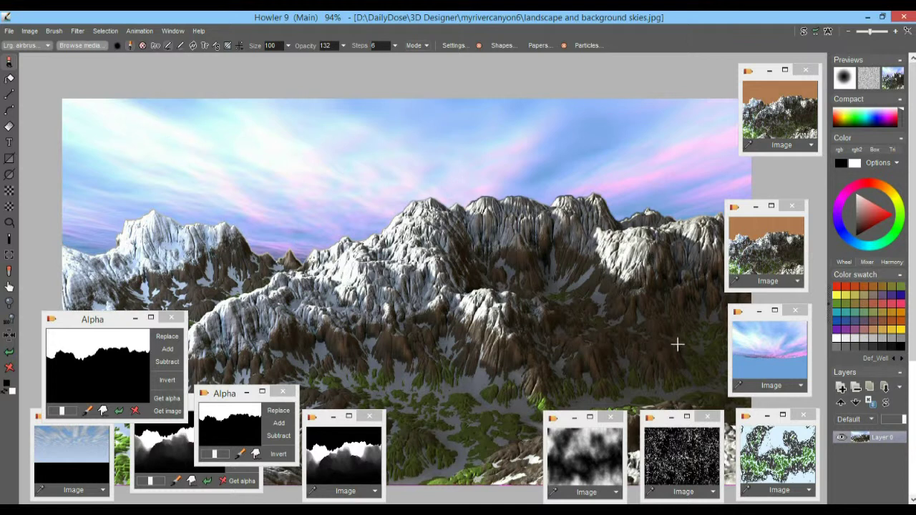
# Load the stored pink and blue sky onto the canvas and render plasma noise over it in Difference mode
pyautogui.click(780, 345)
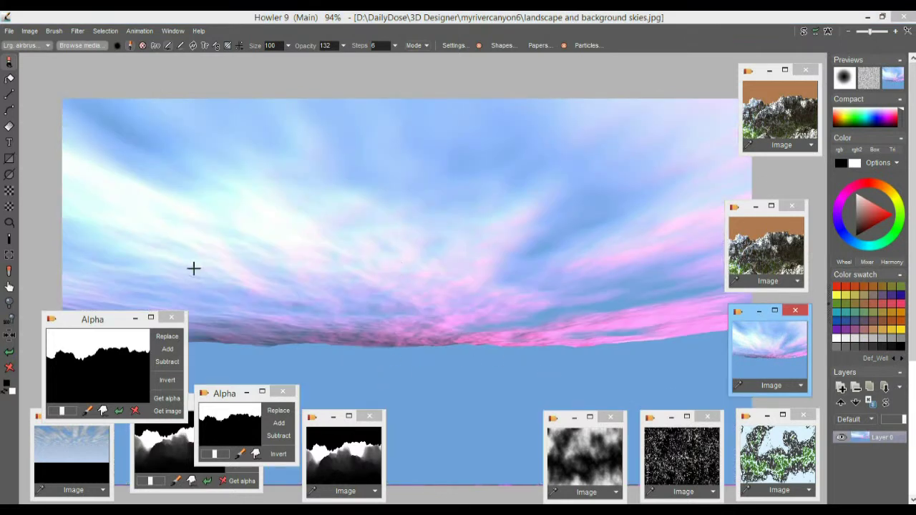
pyautogui.click(77, 32)
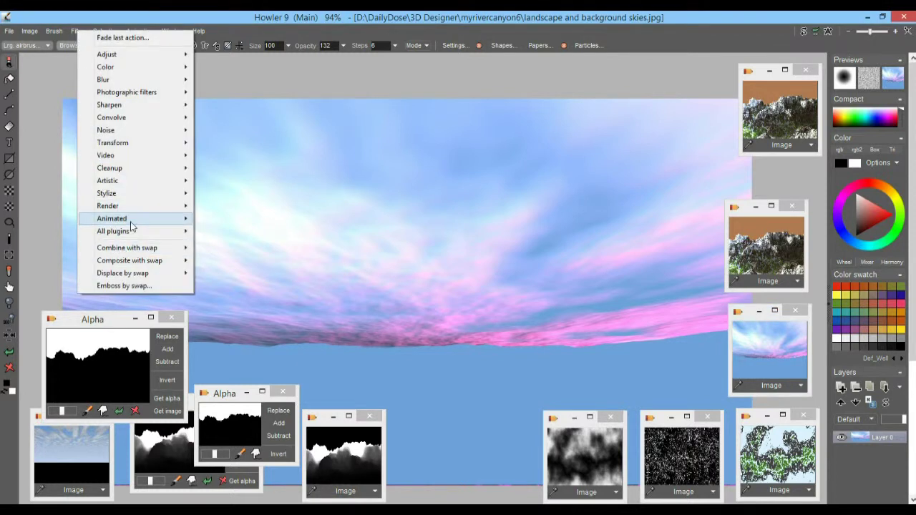
pyautogui.moveTo(133, 206)
pyautogui.click(249, 208)
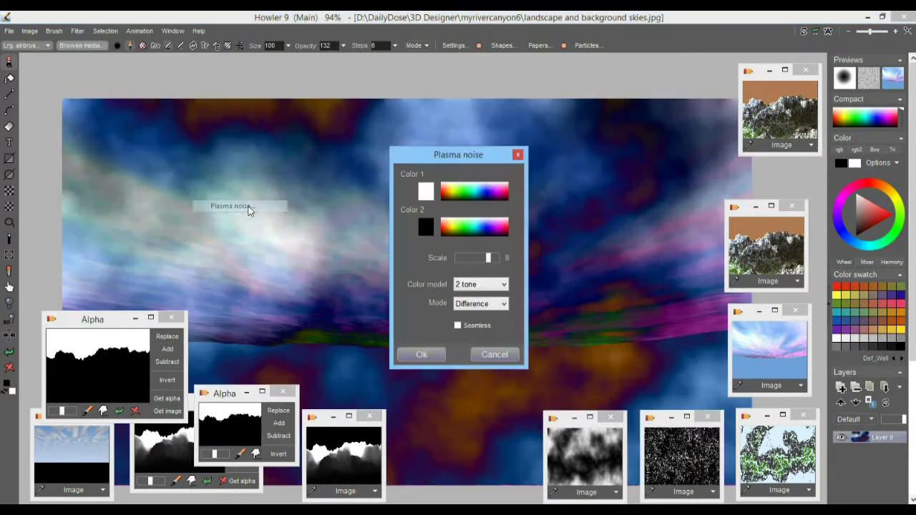
pyautogui.click(421, 355)
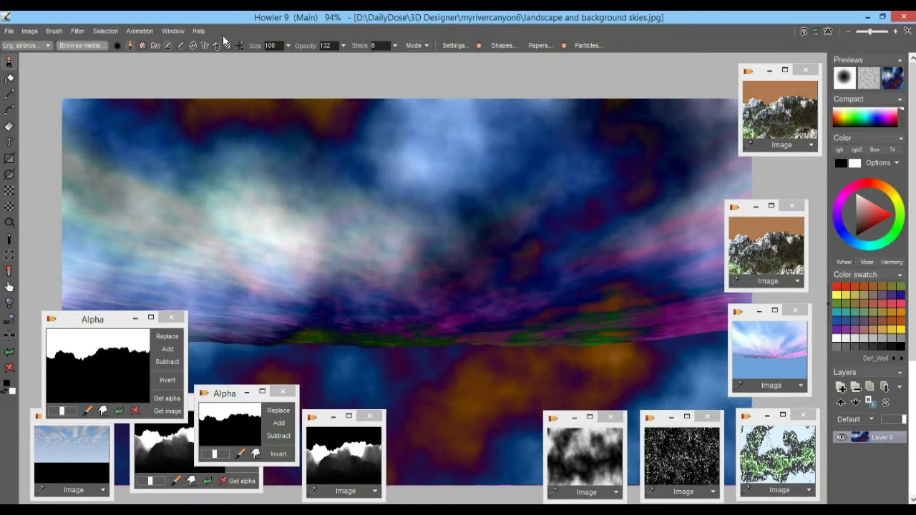
# Clear the alpha selection and wipe the canvas to blank white
pyautogui.click(113, 30)
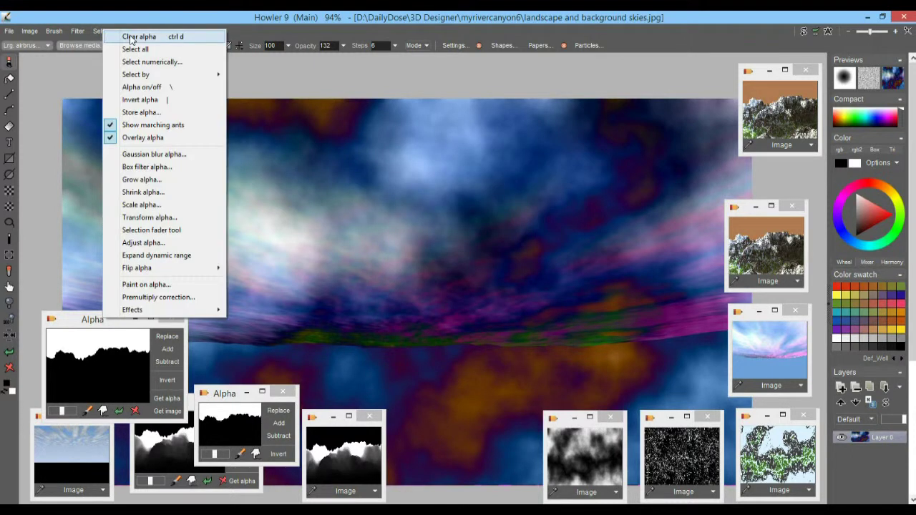
pyautogui.click(132, 37)
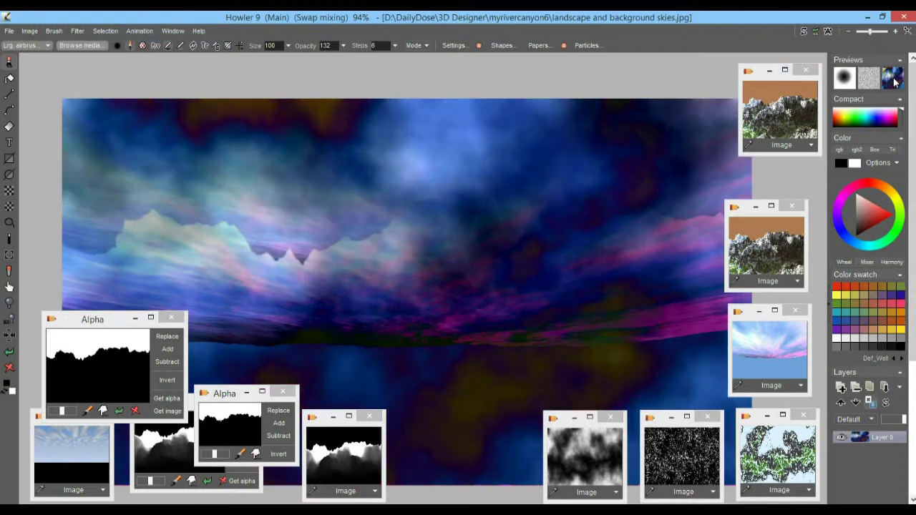
pyautogui.click(10, 367)
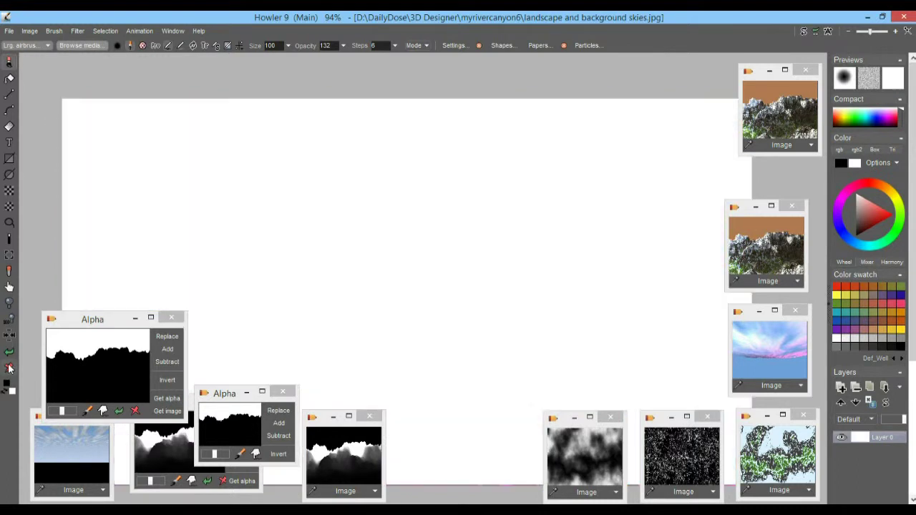
# Render black and white 2-tone plasma noise on the blank canvas in Opaque mode at scale 7
pyautogui.click(78, 31)
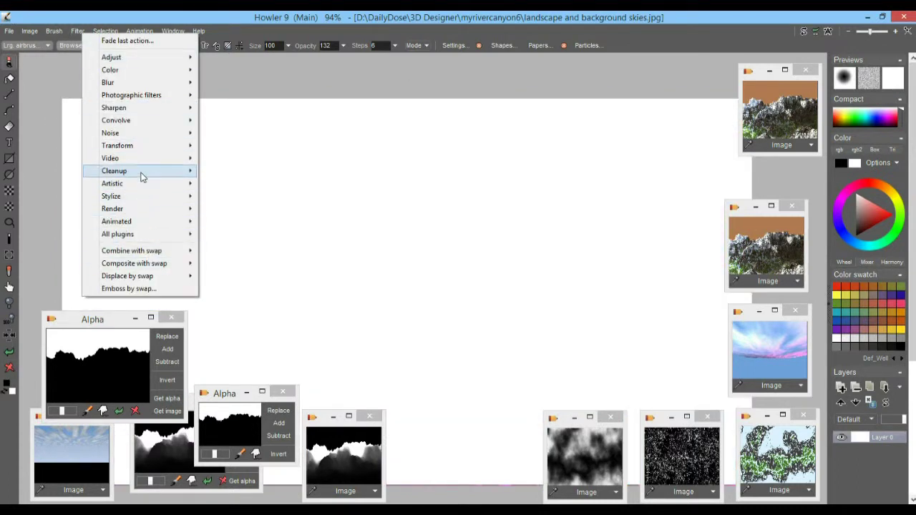
pyautogui.moveTo(185, 210)
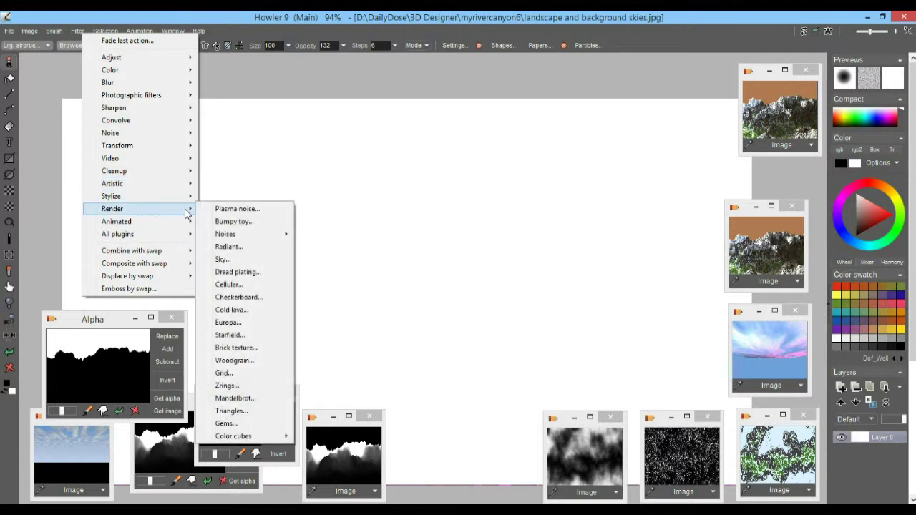
pyautogui.click(233, 209)
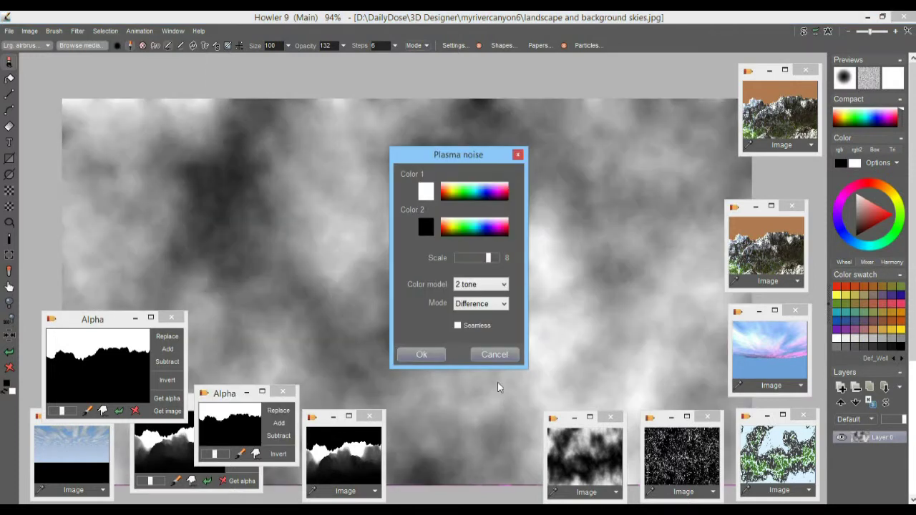
pyautogui.click(491, 307)
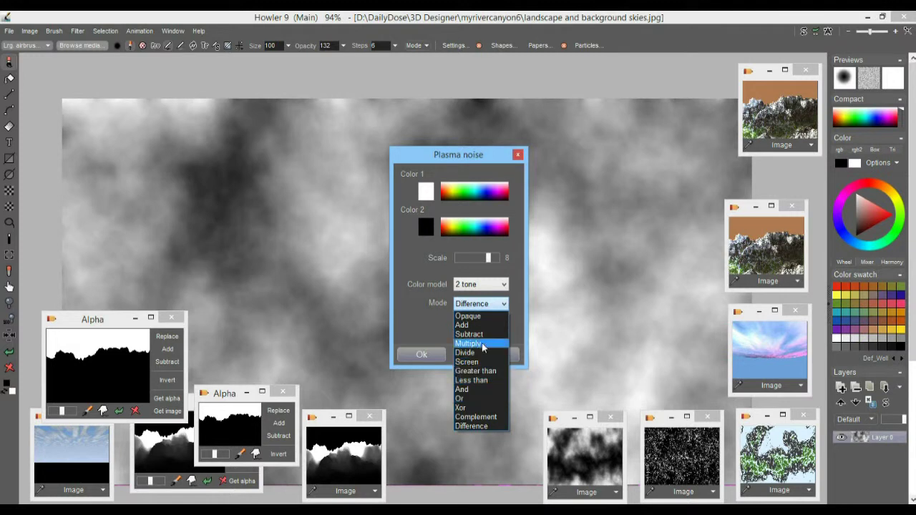
pyautogui.click(471, 316)
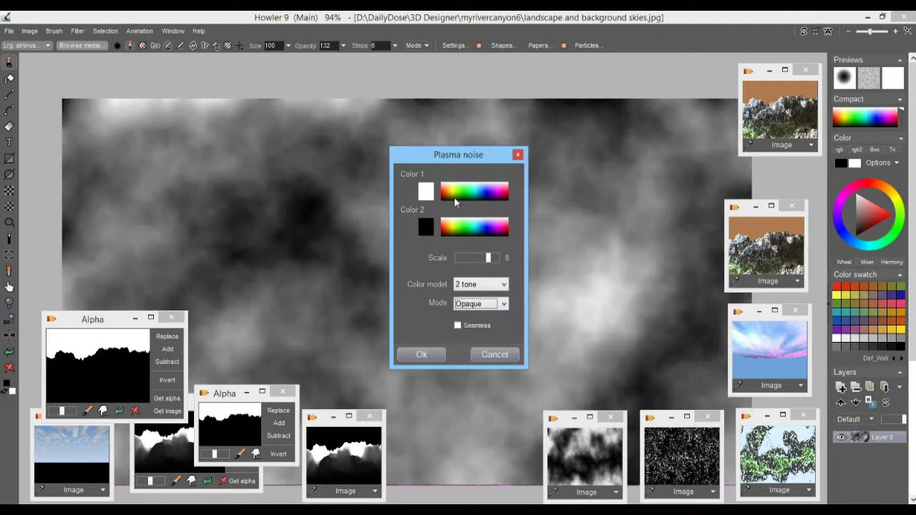
pyautogui.moveTo(415, 159); pyautogui.dragTo(634, 128)
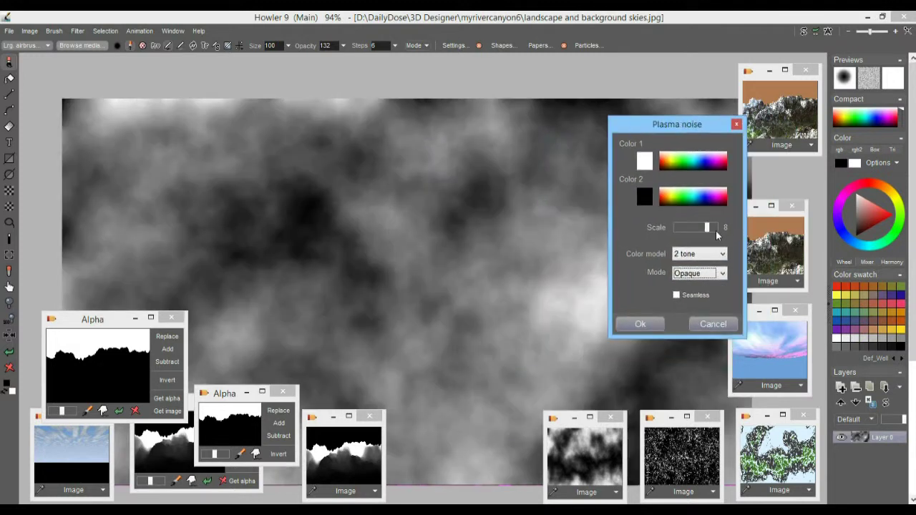
pyautogui.moveTo(705, 231); pyautogui.dragTo(701, 228)
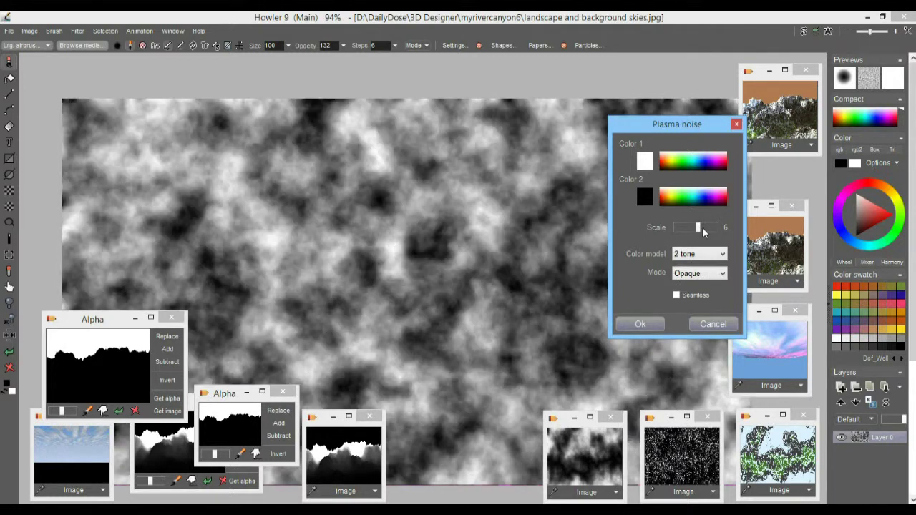
pyautogui.click(702, 227)
pyautogui.click(705, 228)
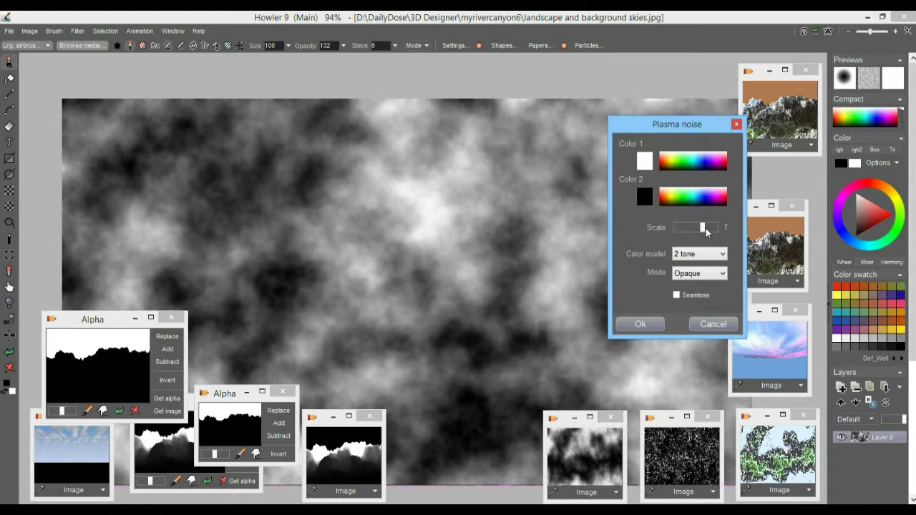
pyautogui.click(640, 326)
# Minimize the floating alpha windows, the stored mask and noise images, and the green texture image
pyautogui.click(135, 322)
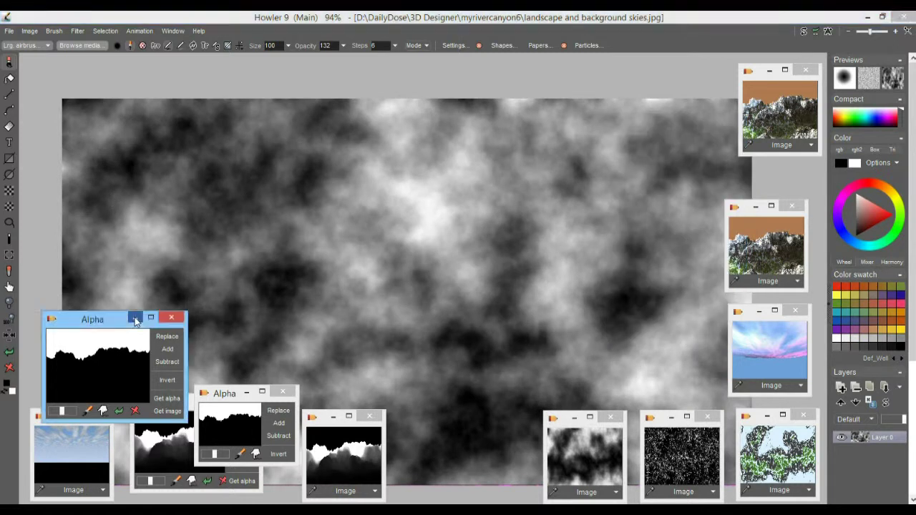
pyautogui.click(134, 319)
pyautogui.click(246, 392)
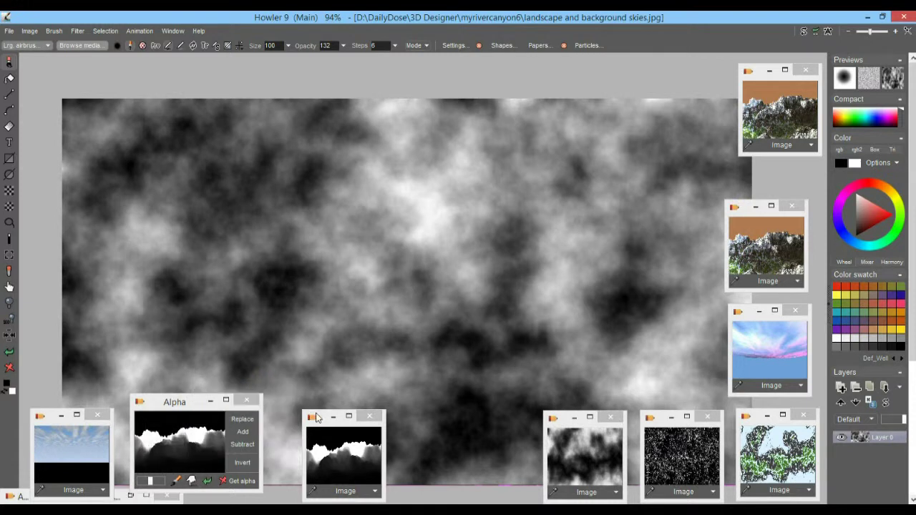
pyautogui.click(333, 415)
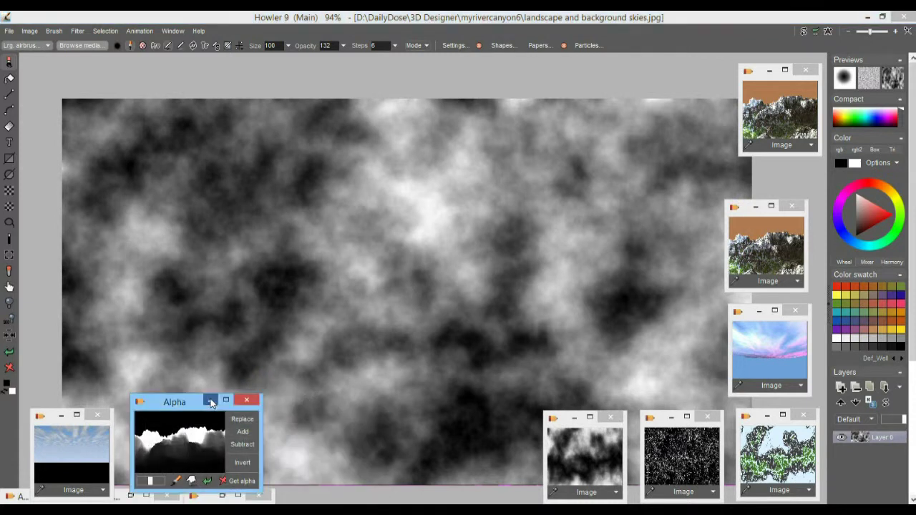
pyautogui.click(211, 402)
pyautogui.click(574, 416)
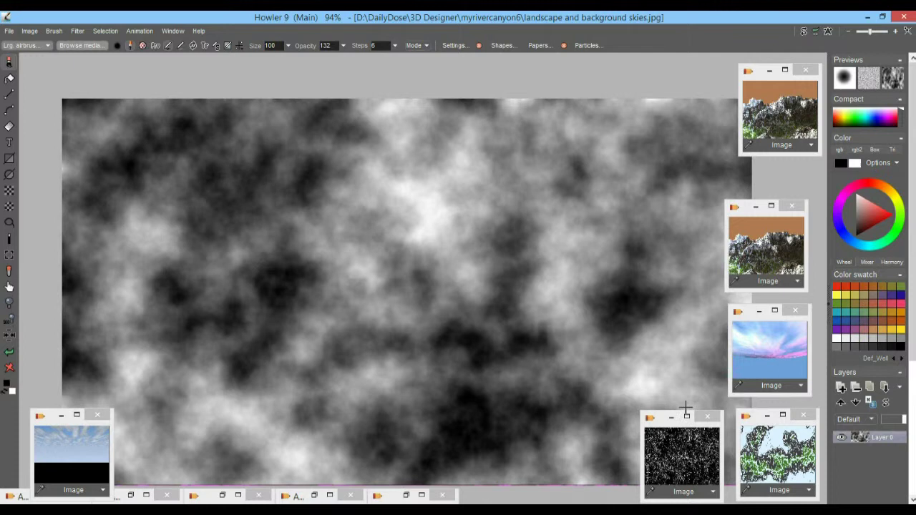
pyautogui.click(670, 416)
pyautogui.click(766, 416)
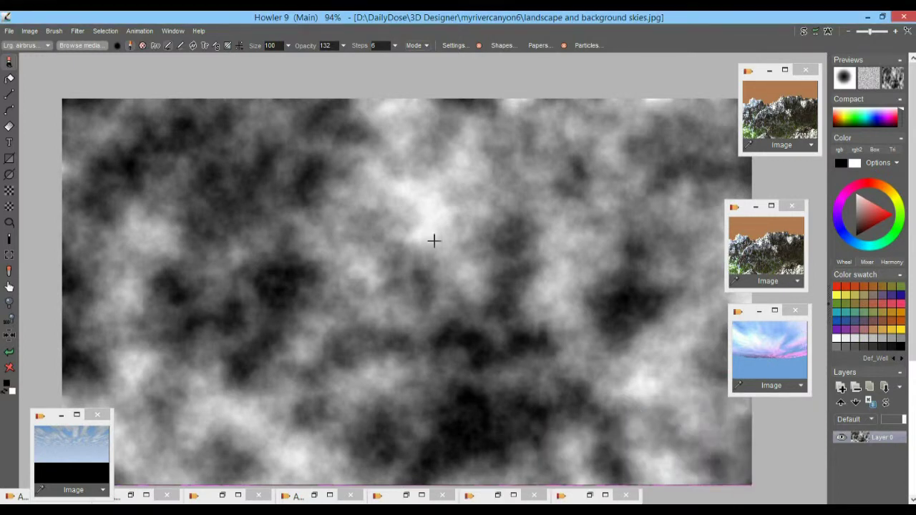
# Bring the stored sky onto the canvas, undo back to the plasma noise, and open 3D Designer, keeping its dialog clear of the preview
pyautogui.click(781, 347)
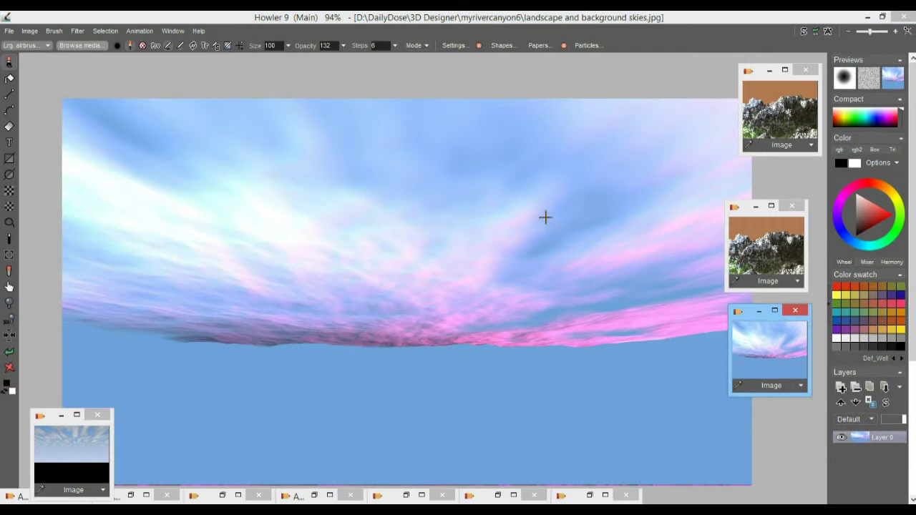
pyautogui.click(9, 353)
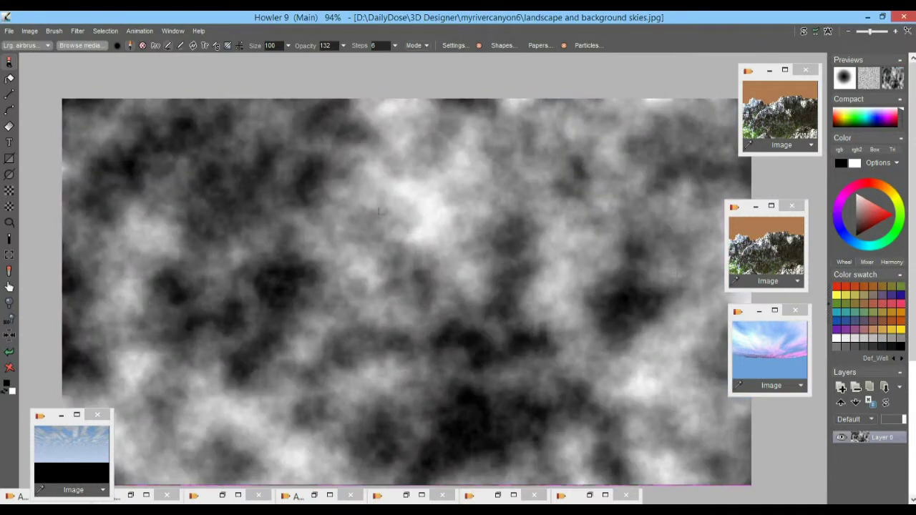
pyautogui.click(76, 30)
pyautogui.moveTo(129, 142)
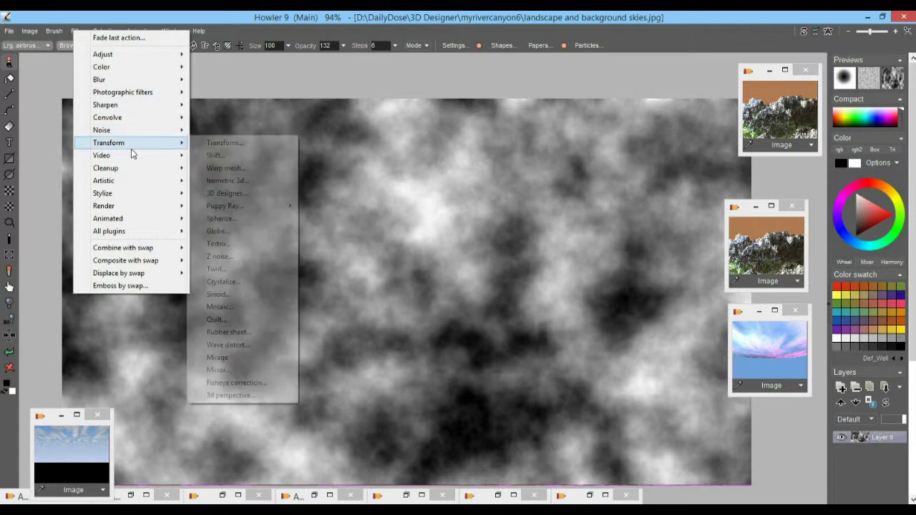
pyautogui.click(248, 198)
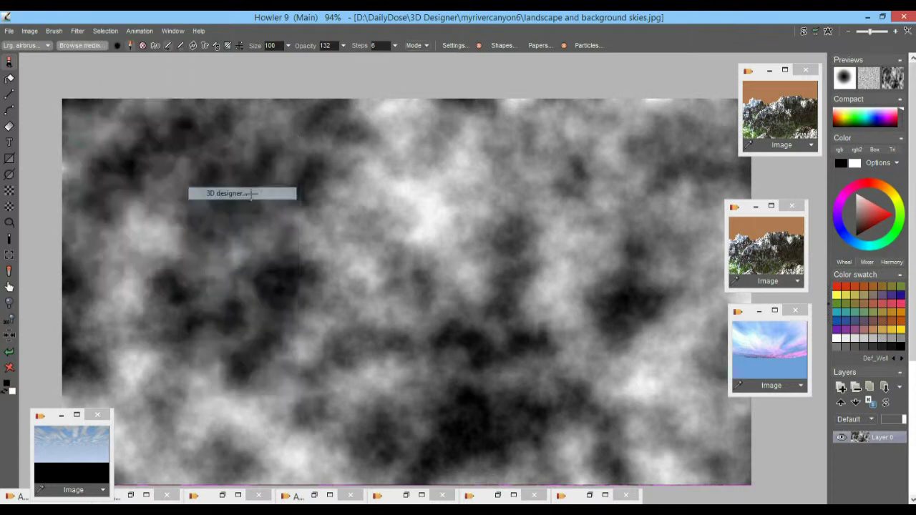
pyautogui.moveTo(402, 85); pyautogui.dragTo(718, 108)
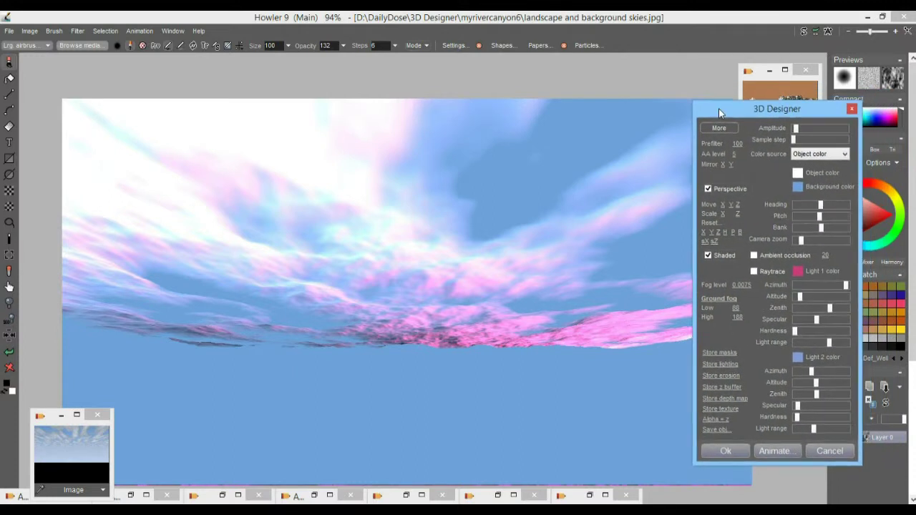
# Turn the cloud layer by lowering the heading, and adjust the azimuths of light 1 and light 2
pyautogui.click(715, 189)
pyautogui.moveTo(825, 206); pyautogui.dragTo(808, 219)
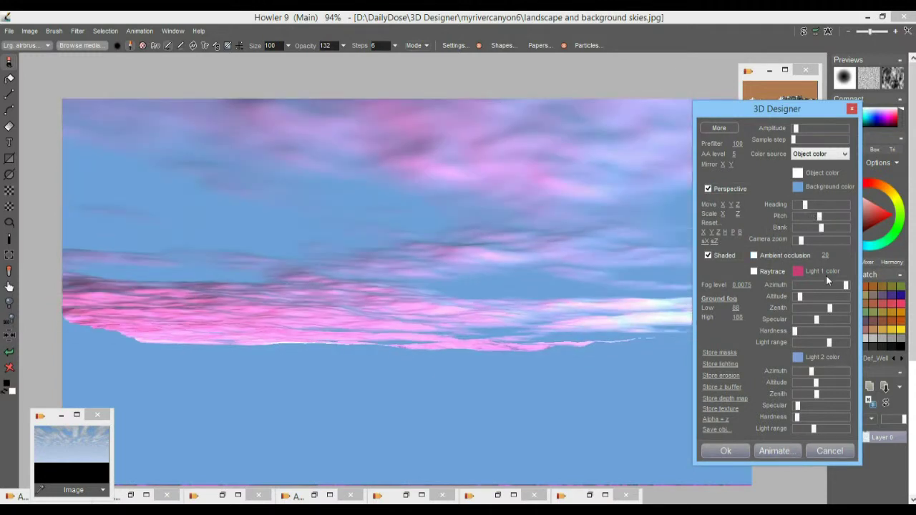
pyautogui.moveTo(844, 287)
pyautogui.mouseDown()
pyautogui.moveTo(838, 282)
pyautogui.moveTo(858, 286)
pyautogui.moveTo(835, 285)
pyautogui.mouseUp()
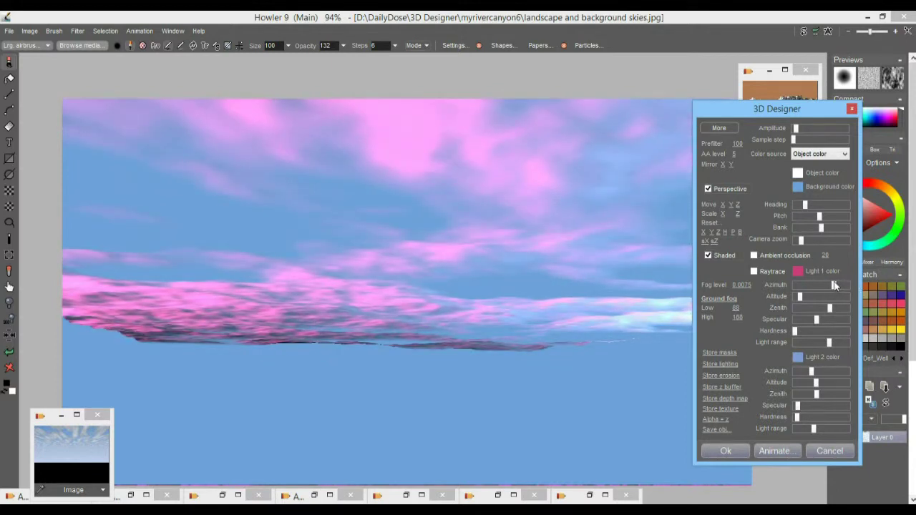
pyautogui.moveTo(812, 371)
pyautogui.mouseDown()
pyautogui.moveTo(835, 373)
pyautogui.moveTo(806, 368)
pyautogui.moveTo(815, 368)
pyautogui.mouseUp()
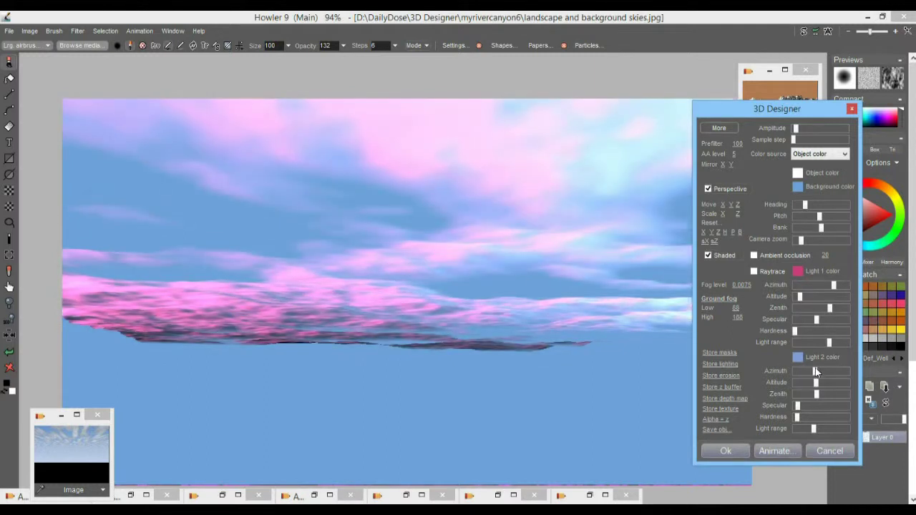
pyautogui.moveTo(833, 285)
pyautogui.mouseDown()
pyautogui.moveTo(810, 286)
pyautogui.moveTo(820, 286)
pyautogui.mouseUp()
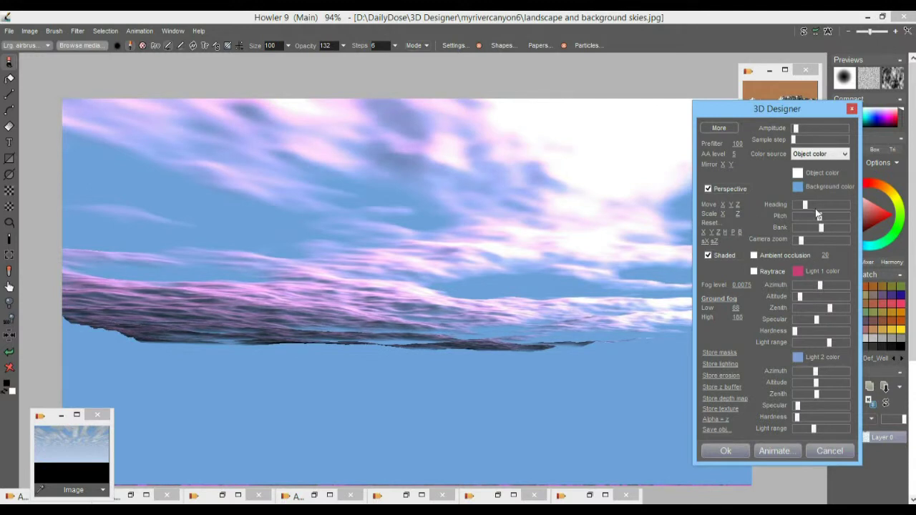
# Increase the pitch to look down on the cloud surface and raise its amplitude for stronger relief
pyautogui.moveTo(820, 220); pyautogui.dragTo(828, 218)
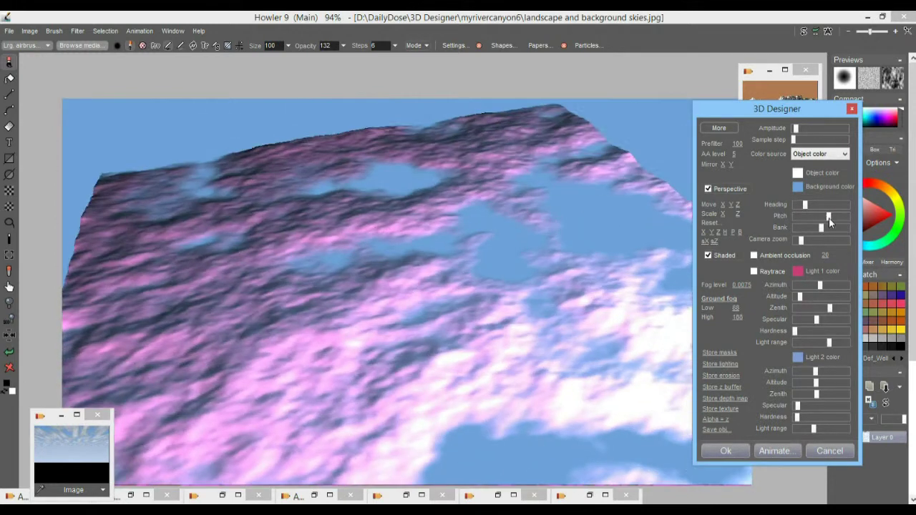
pyautogui.moveTo(796, 128); pyautogui.dragTo(804, 128)
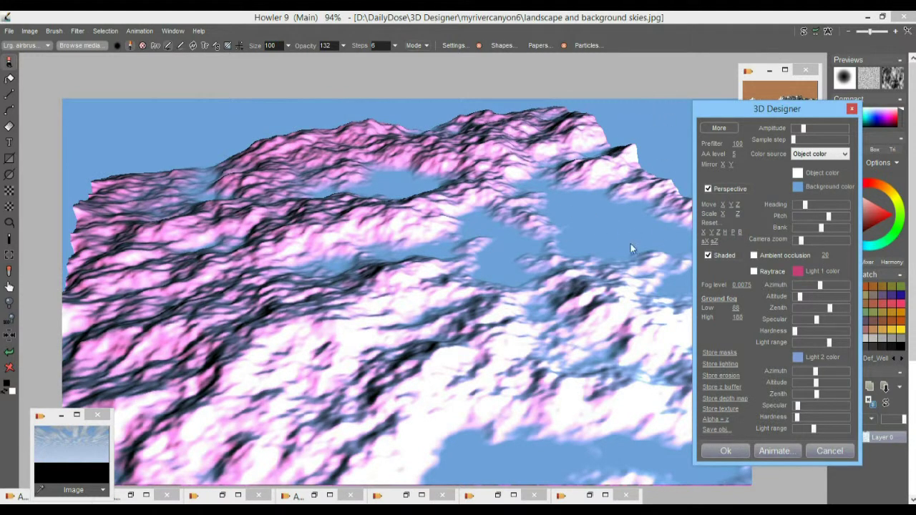
# Set the ground fog's high level to 339 and its low level to 0
pyautogui.click(715, 300)
pyautogui.click(732, 299)
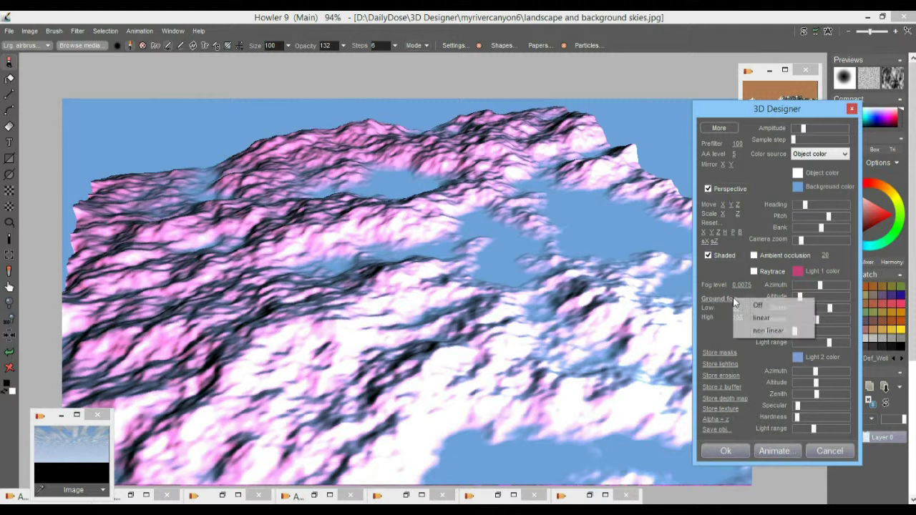
pyautogui.click(702, 344)
pyautogui.moveTo(742, 324); pyautogui.dragTo(789, 321)
pyautogui.moveTo(738, 309); pyautogui.dragTo(800, 315)
pyautogui.moveTo(736, 308); pyautogui.dragTo(410, 331)
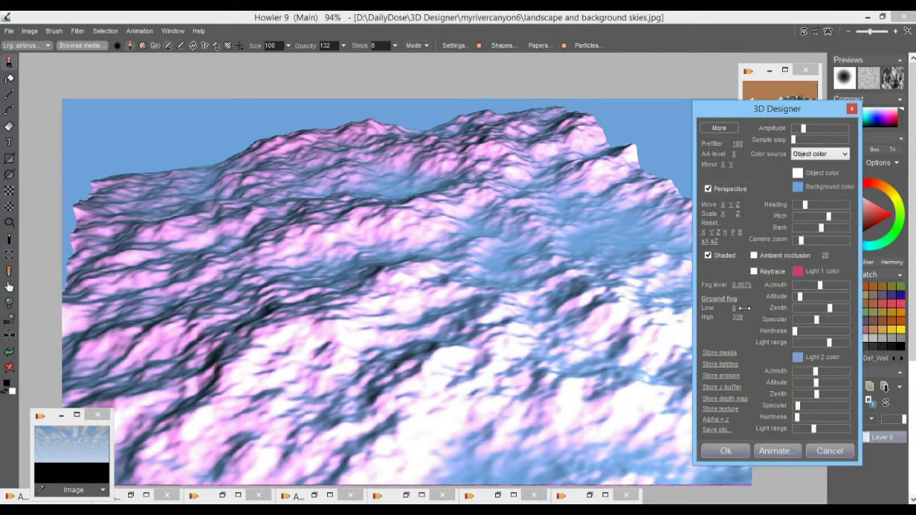
# Switch the ground fog off and lower the surface amplitude
pyautogui.click(725, 302)
pyautogui.click(740, 304)
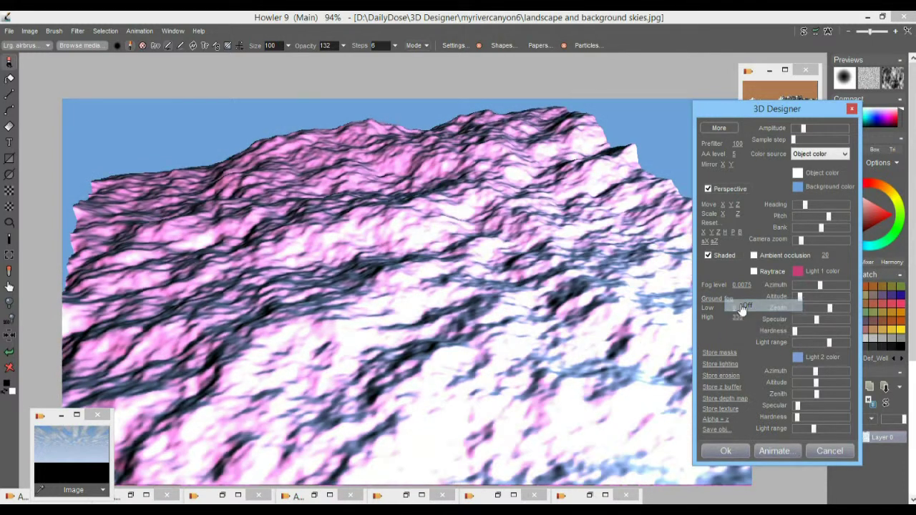
pyautogui.moveTo(804, 129)
pyautogui.mouseDown()
pyautogui.moveTo(816, 130)
pyautogui.moveTo(793, 131)
pyautogui.moveTo(799, 142)
pyautogui.mouseUp()
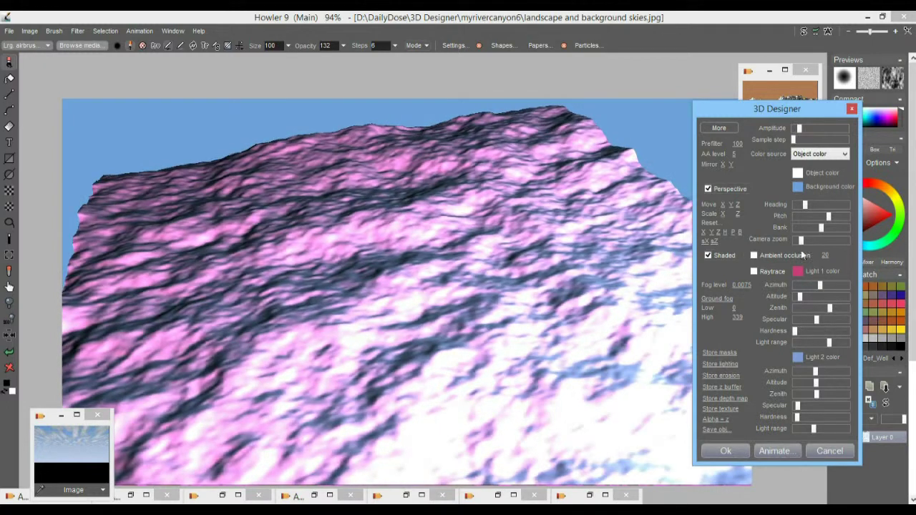
# Try soft raytraced shadows while slightly raising light 1's azimuth and lowering the surface amplitude, and switch raytracing back off
pyautogui.click(754, 272)
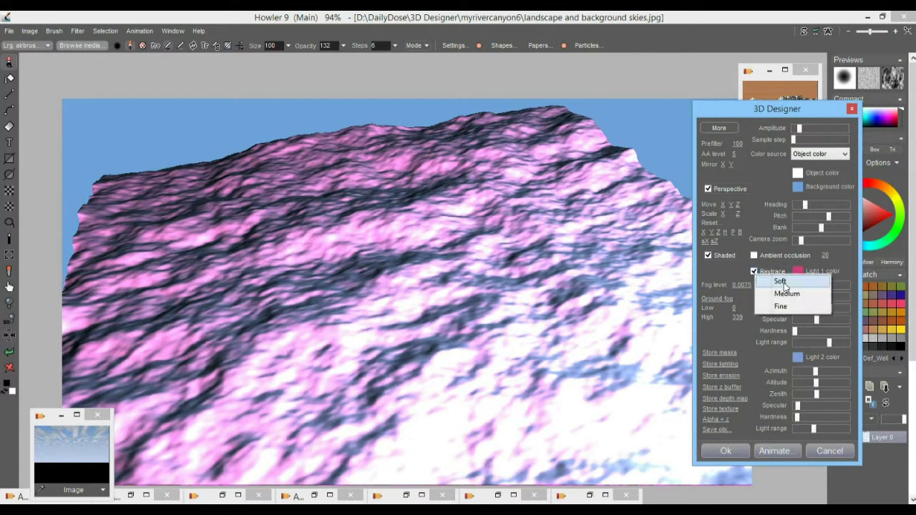
pyautogui.click(784, 282)
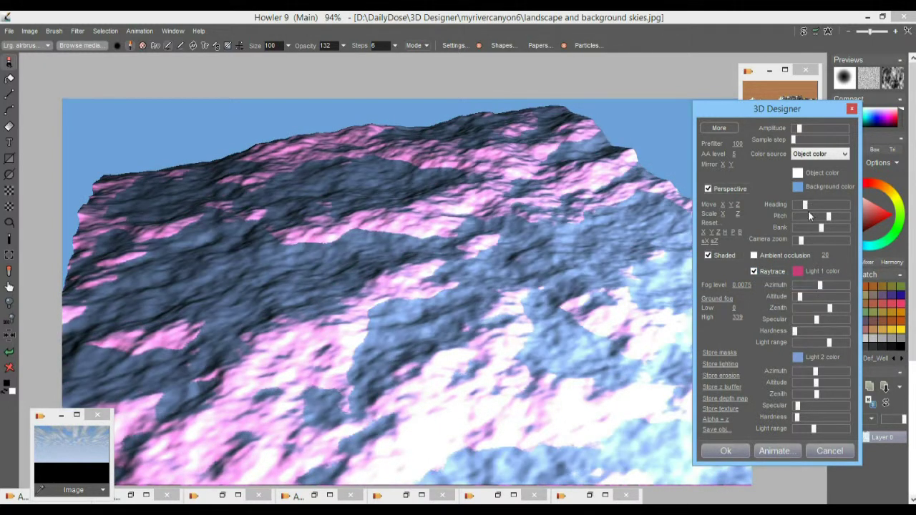
pyautogui.moveTo(821, 285)
pyautogui.mouseDown()
pyautogui.moveTo(833, 284)
pyautogui.moveTo(823, 286)
pyautogui.mouseUp()
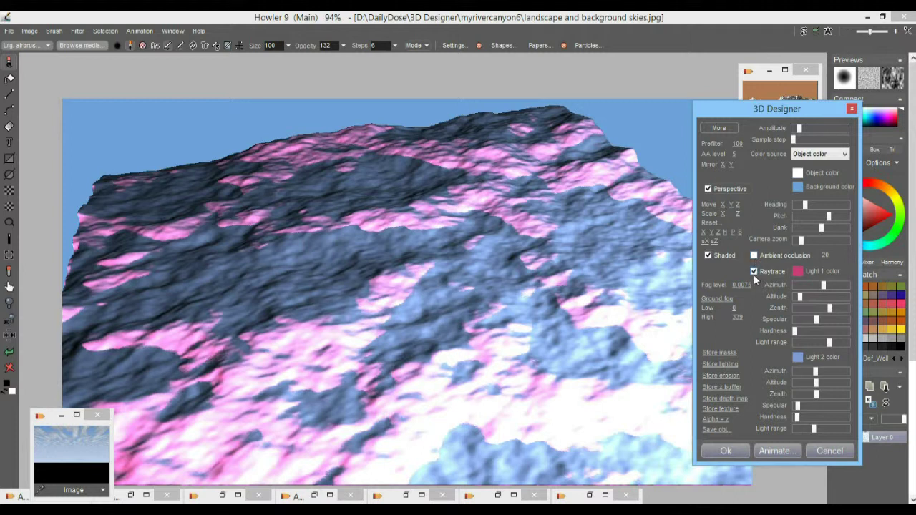
pyautogui.moveTo(799, 128); pyautogui.dragTo(795, 130)
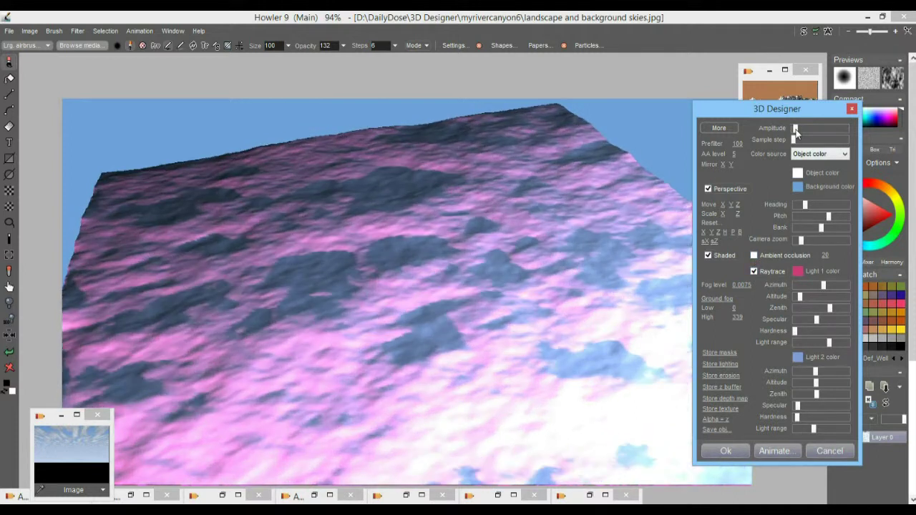
pyautogui.click(754, 271)
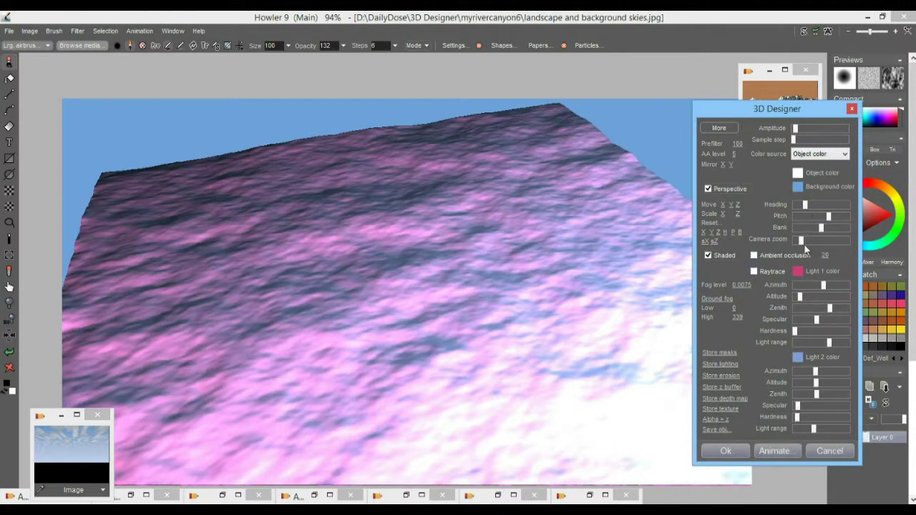
# Lower the camera zoom to its minimum and drop light 1's azimuth and altitude to the low end of their ranges
pyautogui.moveTo(803, 242); pyautogui.dragTo(779, 246)
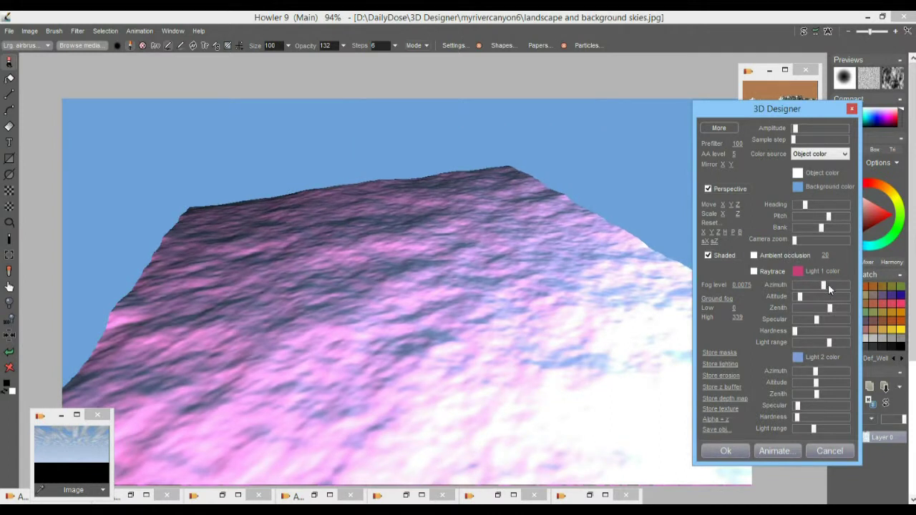
pyautogui.moveTo(827, 286); pyautogui.dragTo(797, 289)
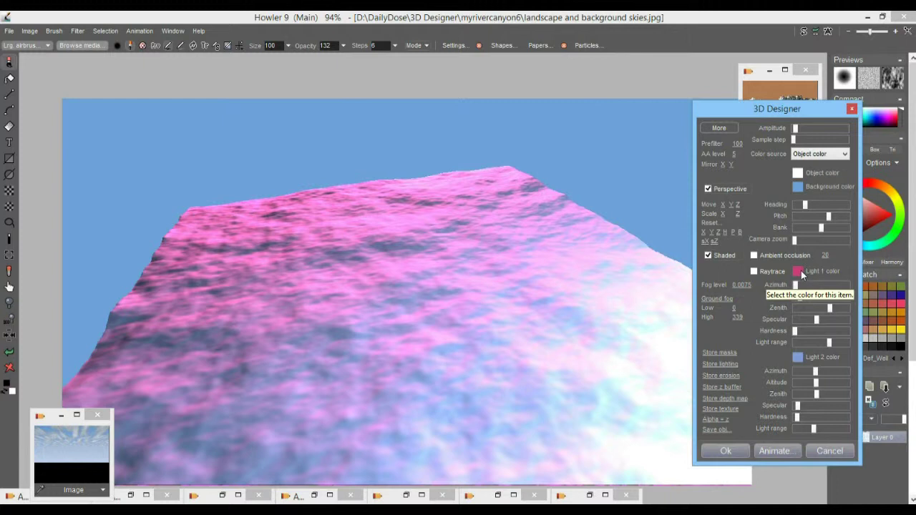
pyautogui.moveTo(801, 297)
pyautogui.mouseDown()
pyautogui.moveTo(820, 299)
pyautogui.moveTo(795, 299)
pyautogui.mouseUp()
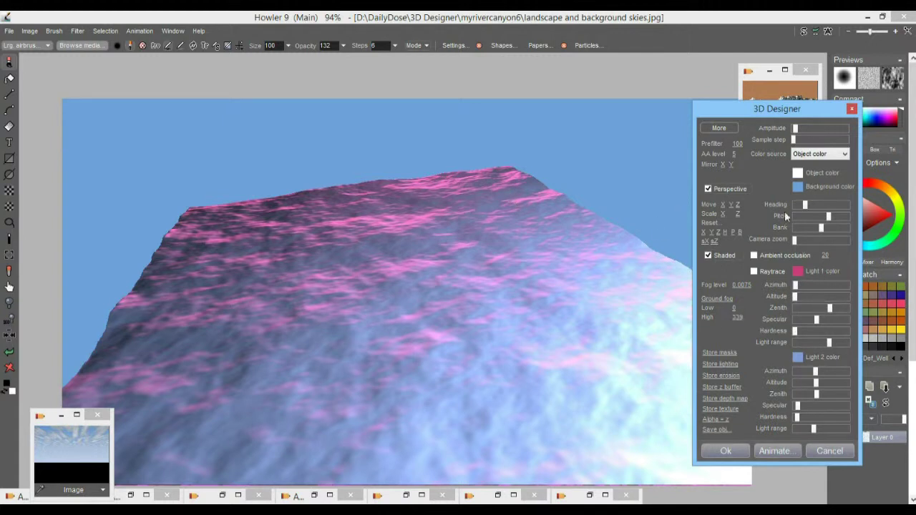
# Shift the cloud surface along Z, and dim light 2 by lowering its light range and raising its azimuth
pyautogui.moveTo(740, 206); pyautogui.dragTo(805, 238)
pyautogui.moveTo(813, 429); pyautogui.dragTo(808, 430)
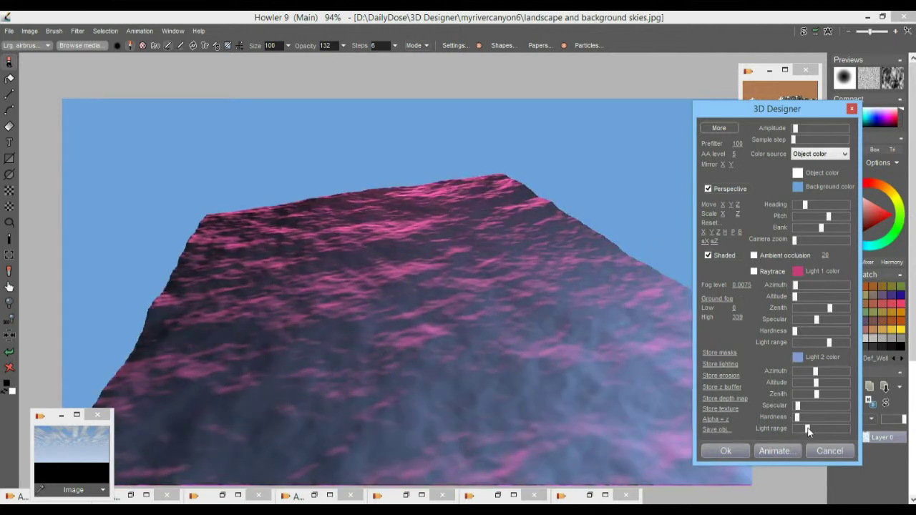
pyautogui.moveTo(816, 372); pyautogui.dragTo(825, 372)
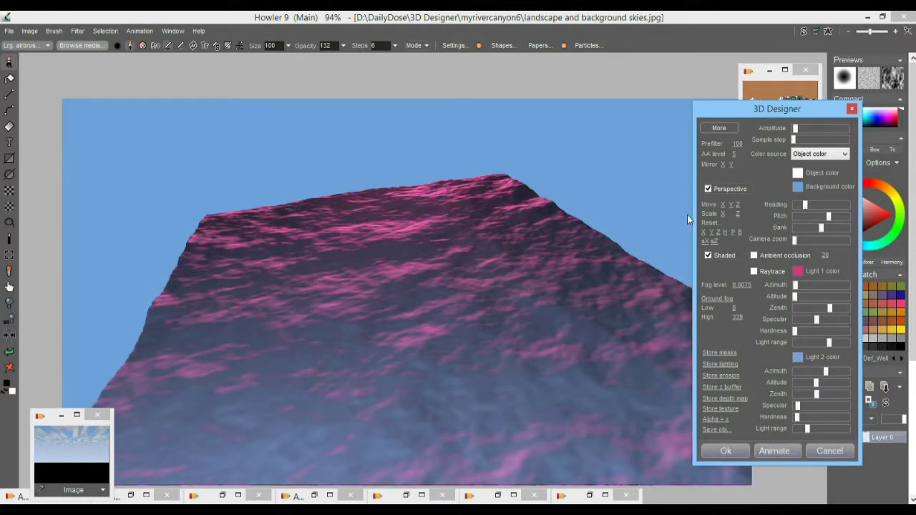
# Scale the cloud surface wider along X and raise the heading slightly so its far edge runs level
pyautogui.moveTo(723, 216); pyautogui.dragTo(809, 208)
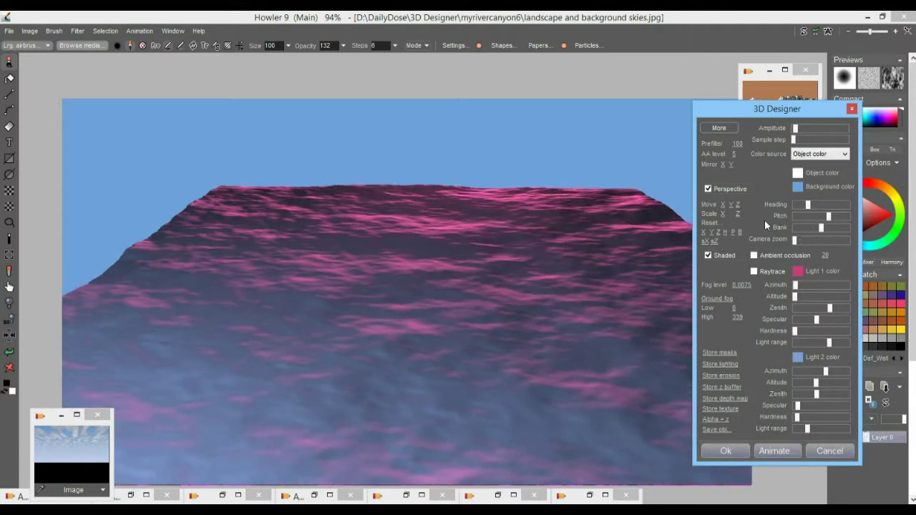
pyautogui.moveTo(800, 243)
pyautogui.mouseDown()
pyautogui.moveTo(814, 243)
pyautogui.moveTo(790, 246)
pyautogui.mouseUp()
# Try a higher fog level on the cloud surface and set it to 0
pyautogui.moveTo(747, 285); pyautogui.dragTo(538, 303)
pyautogui.moveTo(196, 299); pyautogui.dragTo(296, 342)
pyautogui.moveTo(760, 282); pyautogui.dragTo(863, 284)
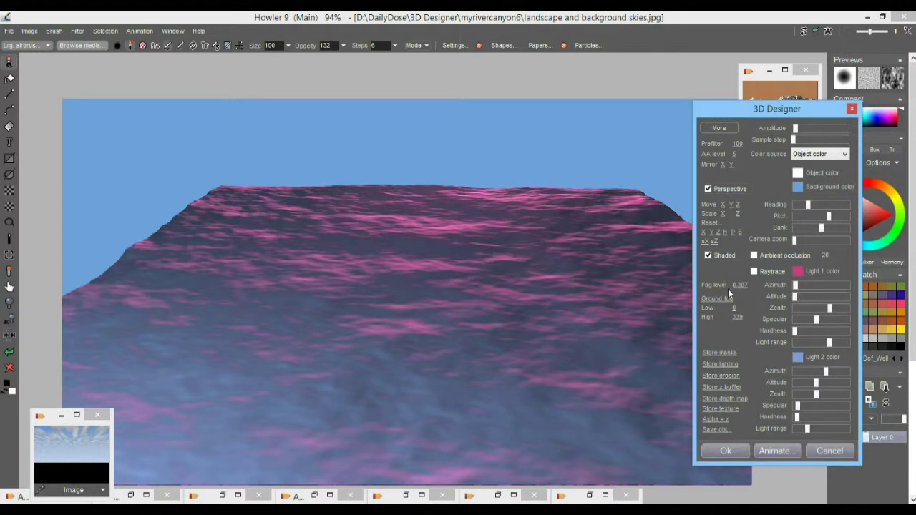
pyautogui.moveTo(739, 284); pyautogui.dragTo(475, 297)
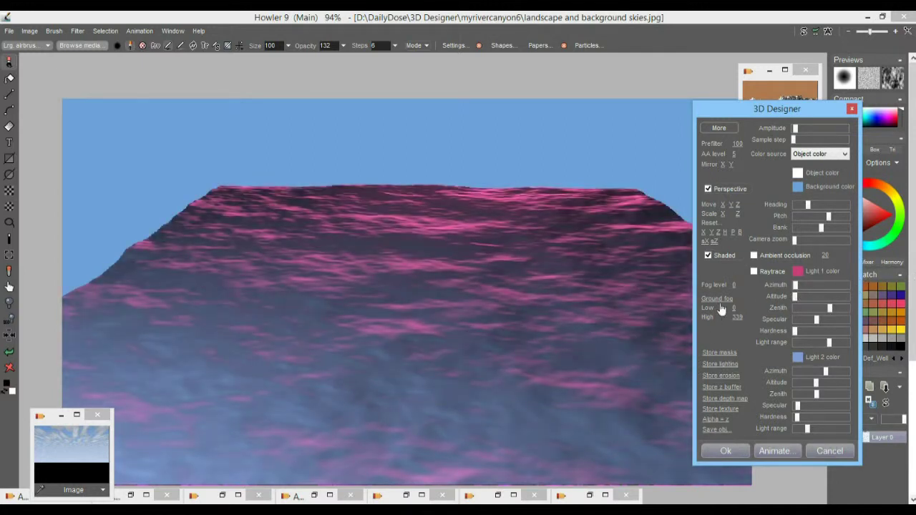
# Lower the pitch to look up at the clouds and enable non linear ground fog with low level 12 and high level 140
pyautogui.moveTo(827, 215); pyautogui.dragTo(821, 224)
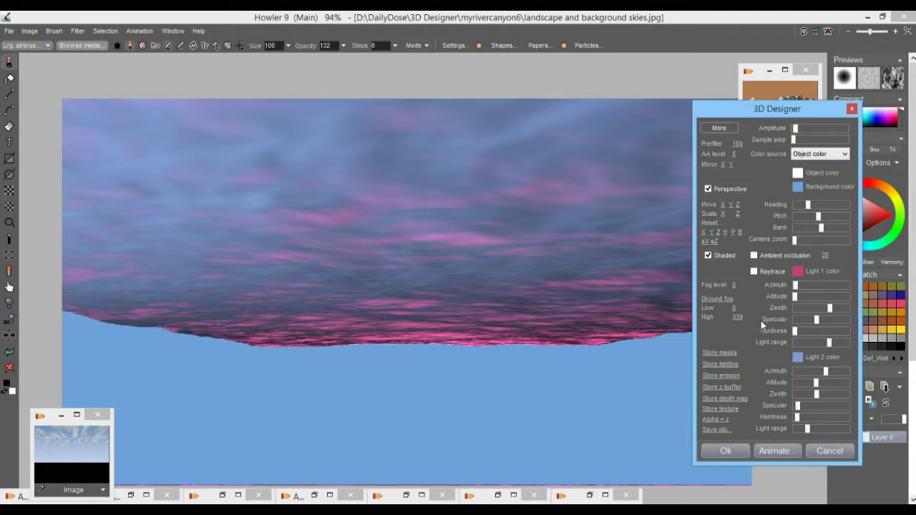
pyautogui.click(715, 298)
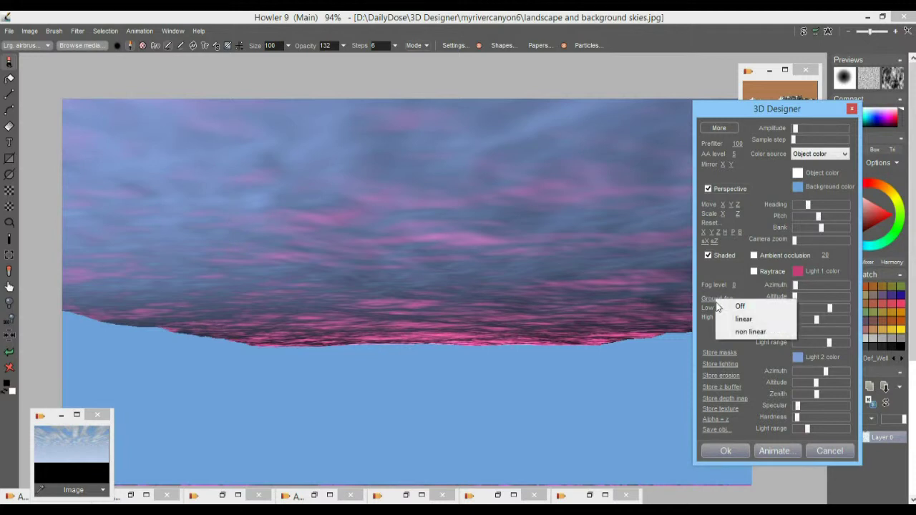
pyautogui.click(740, 332)
pyautogui.moveTo(738, 317)
pyautogui.mouseDown()
pyautogui.moveTo(913, 335)
pyautogui.moveTo(753, 324)
pyautogui.moveTo(776, 310)
pyautogui.moveTo(817, 310)
pyautogui.moveTo(737, 313)
pyautogui.moveTo(757, 315)
pyautogui.moveTo(749, 316)
pyautogui.mouseUp()
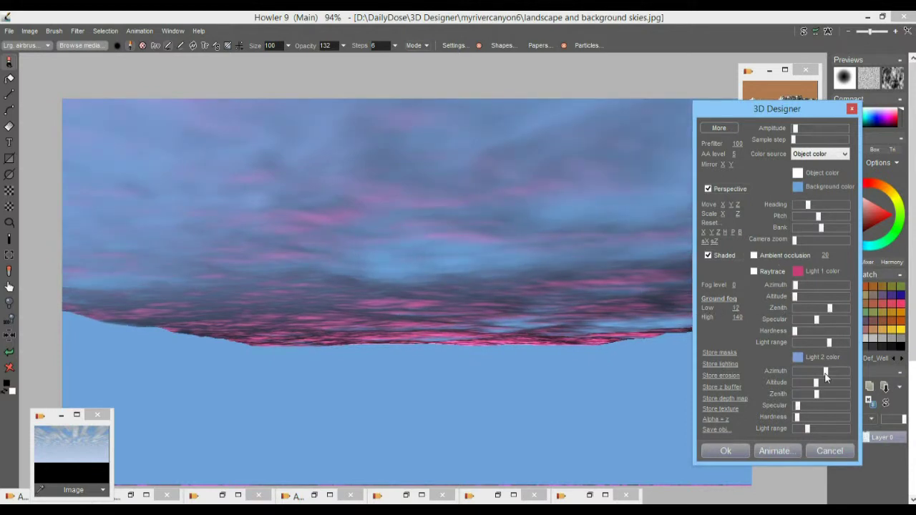
# Lower light 2's azimuth and change its color from blue to orange
pyautogui.moveTo(825, 372); pyautogui.dragTo(814, 373)
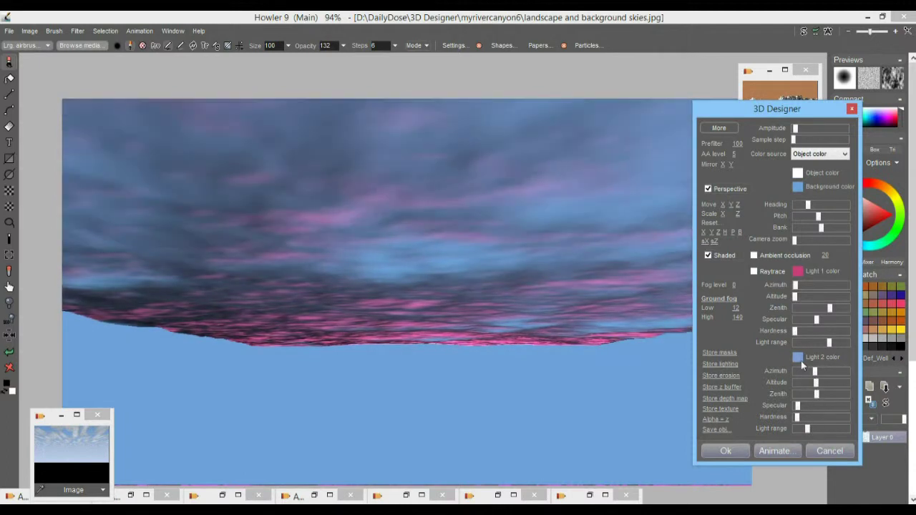
pyautogui.click(801, 360)
pyautogui.click(817, 229)
pyautogui.click(771, 334)
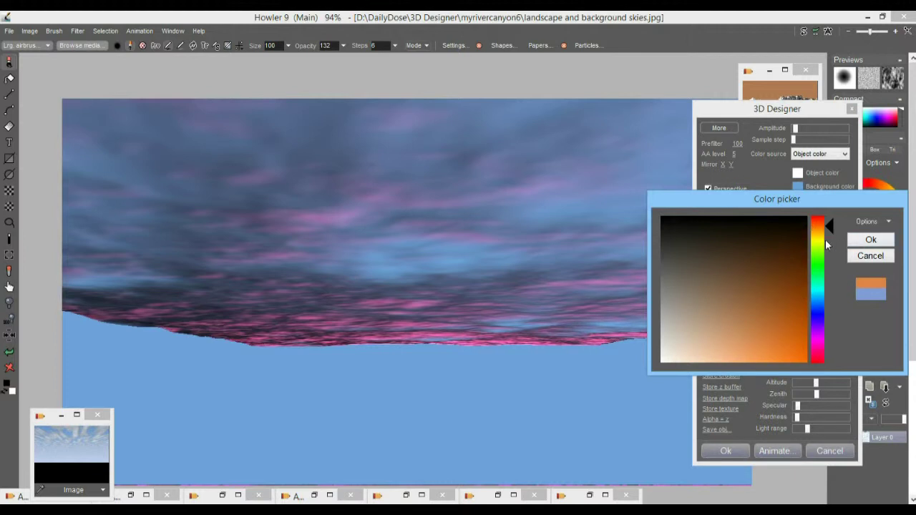
pyautogui.click(872, 241)
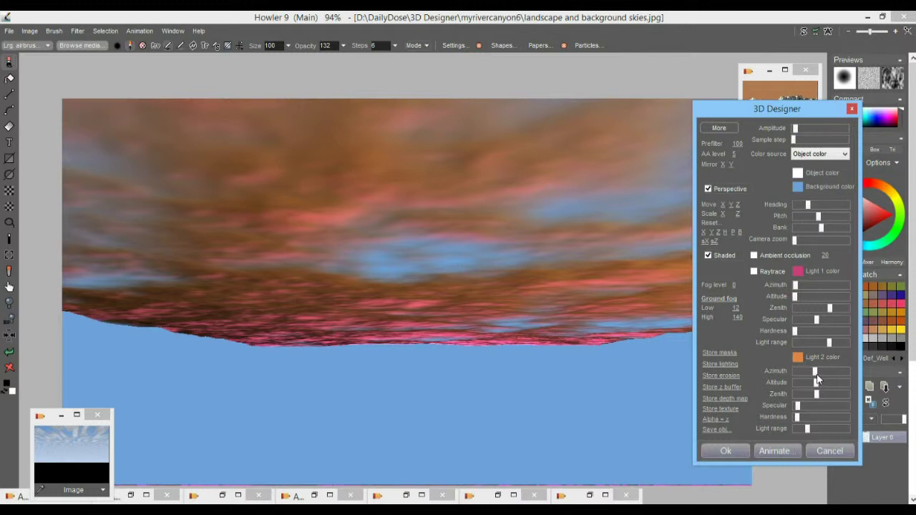
# Drop light 2's azimuth near its minimum for a glow at the horizon, and strengthen its light range and specular
pyautogui.moveTo(816, 371); pyautogui.dragTo(800, 370)
pyautogui.moveTo(809, 373); pyautogui.dragTo(796, 375)
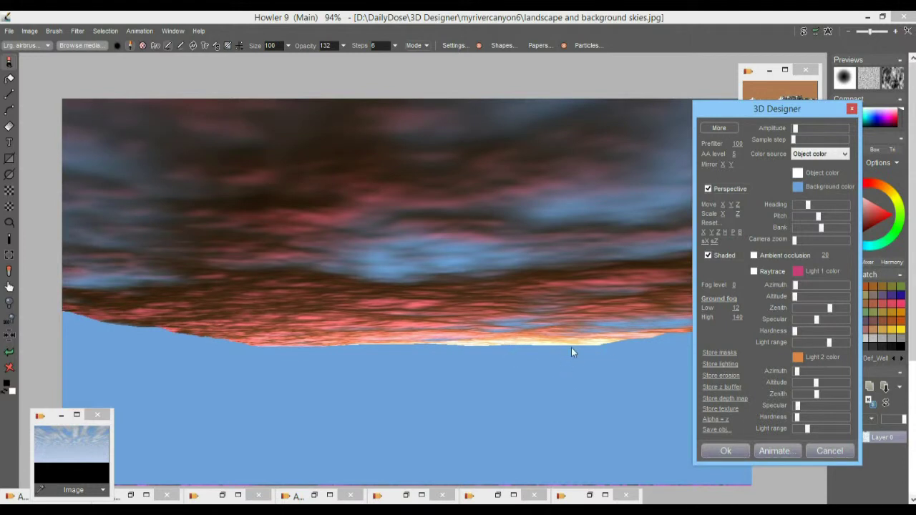
pyautogui.moveTo(797, 372); pyautogui.dragTo(799, 373)
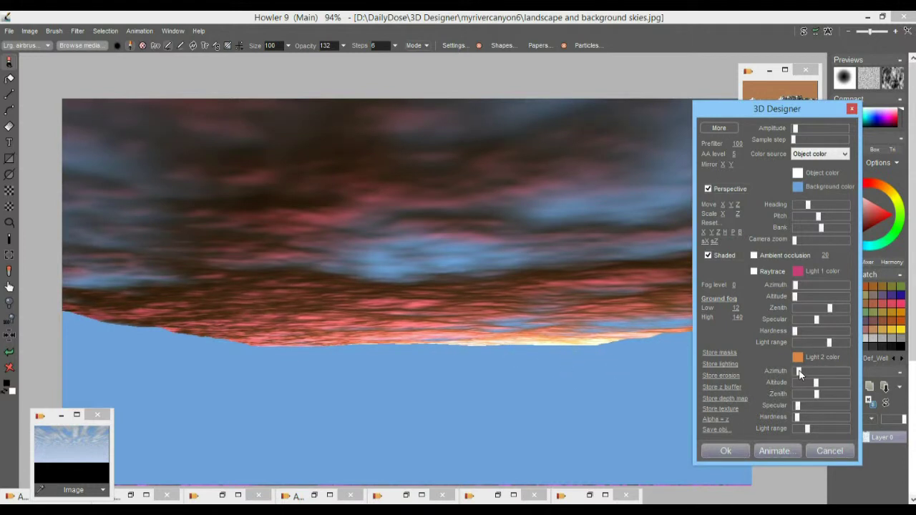
pyautogui.moveTo(812, 431); pyautogui.dragTo(817, 433)
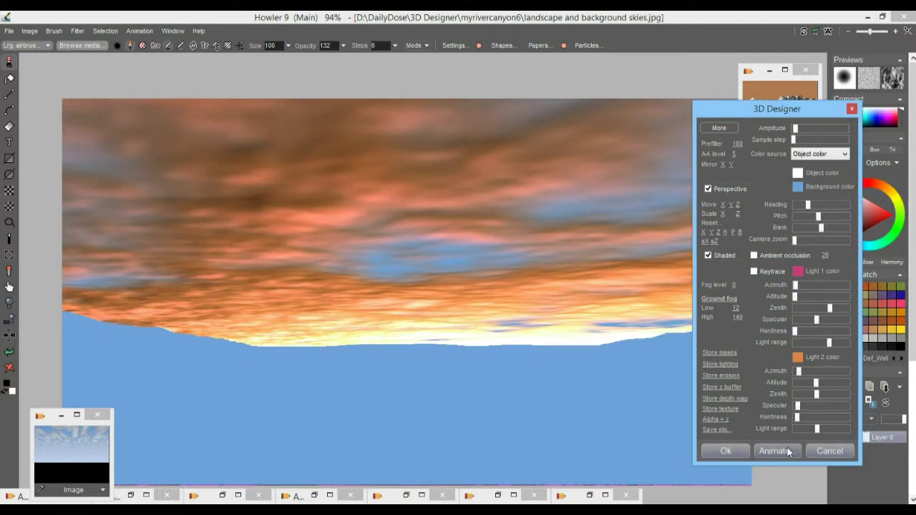
pyautogui.moveTo(798, 405)
pyautogui.mouseDown()
pyautogui.moveTo(836, 406)
pyautogui.moveTo(796, 422)
pyautogui.mouseUp()
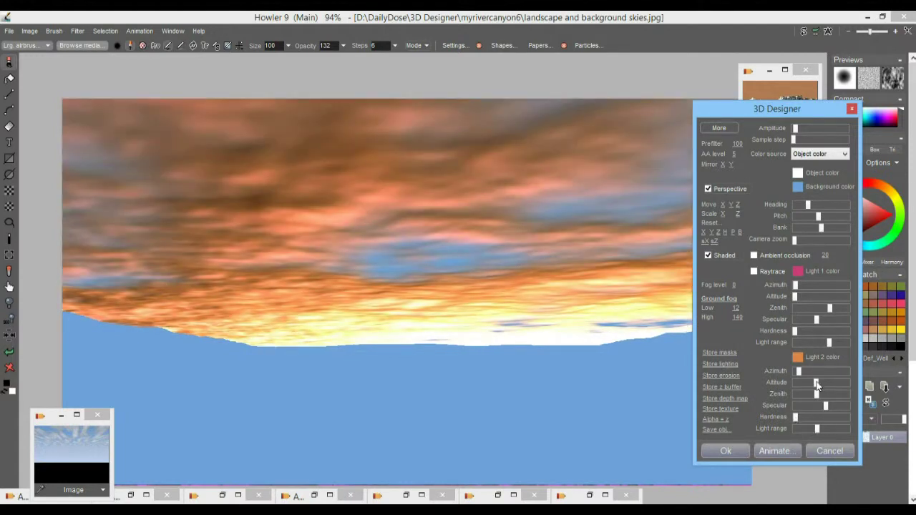
# Adjust the cloud layer's Z scale and increase the camera zoom so the clouds span the image width
pyautogui.moveTo(737, 214); pyautogui.dragTo(608, 228)
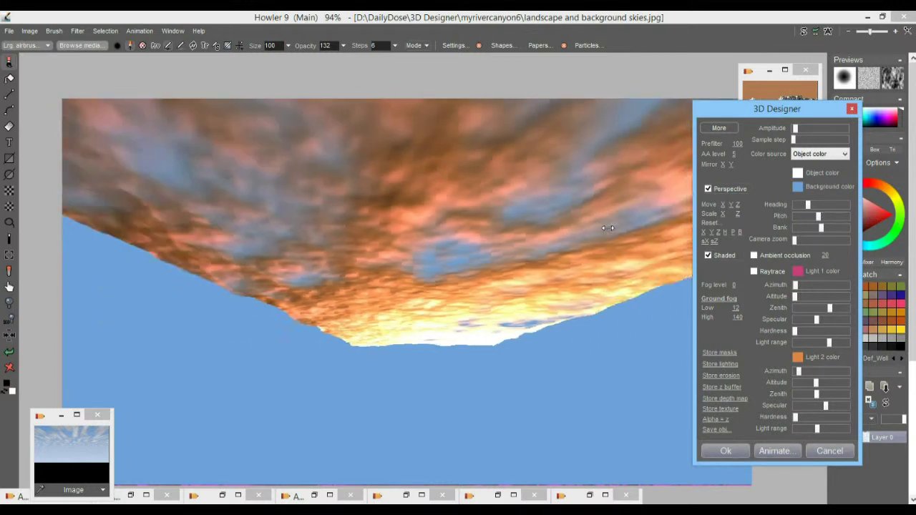
pyautogui.moveTo(798, 239); pyautogui.dragTo(804, 239)
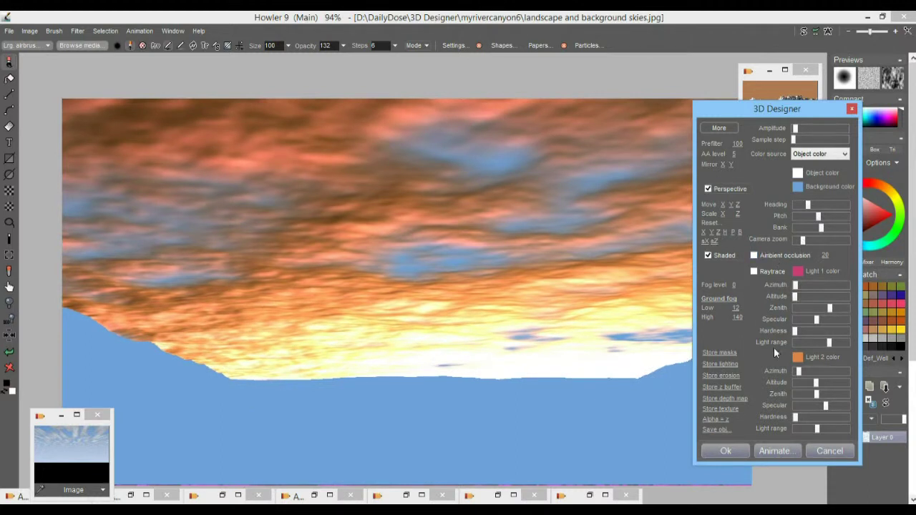
# Set the ground fog's low level to 0 and high level to 291, reduce light 2's range, and accept the render
pyautogui.moveTo(796, 288)
pyautogui.mouseDown()
pyautogui.moveTo(815, 284)
pyautogui.moveTo(793, 296)
pyautogui.mouseUp()
pyautogui.moveTo(737, 309); pyautogui.dragTo(756, 330)
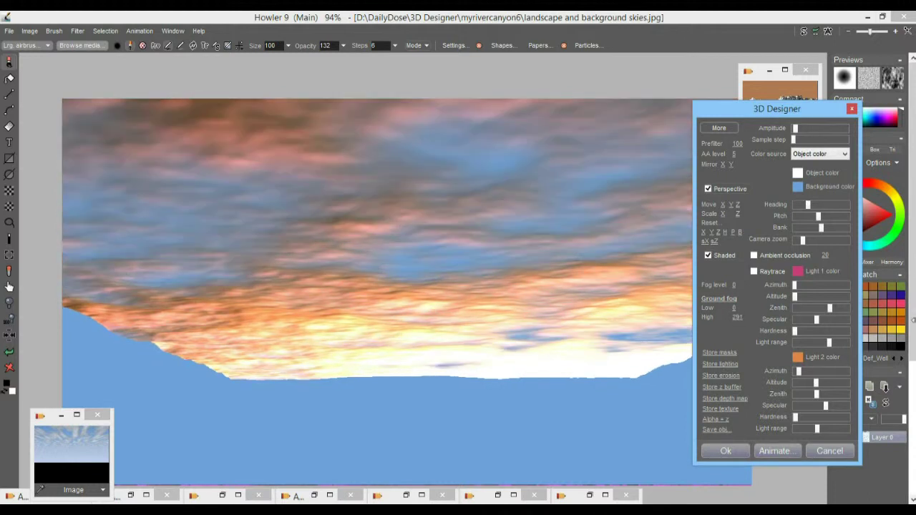
pyautogui.moveTo(817, 428); pyautogui.dragTo(807, 433)
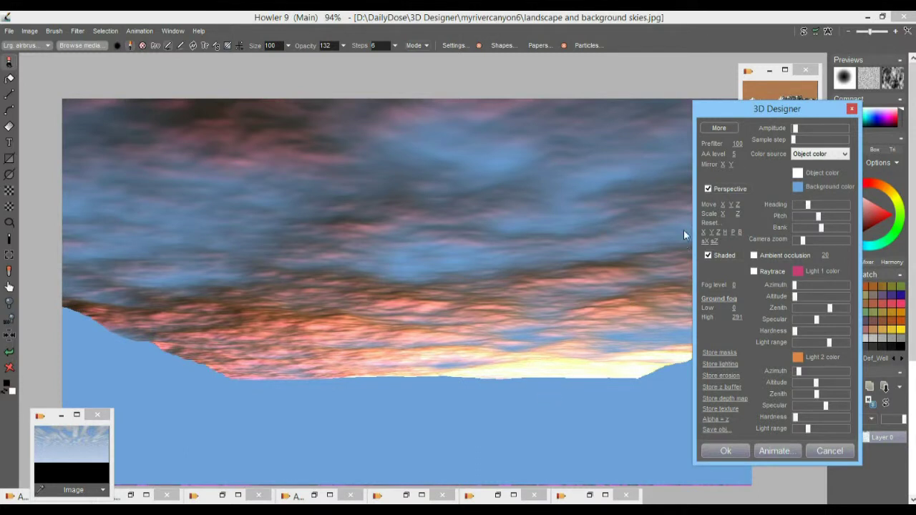
pyautogui.click(719, 452)
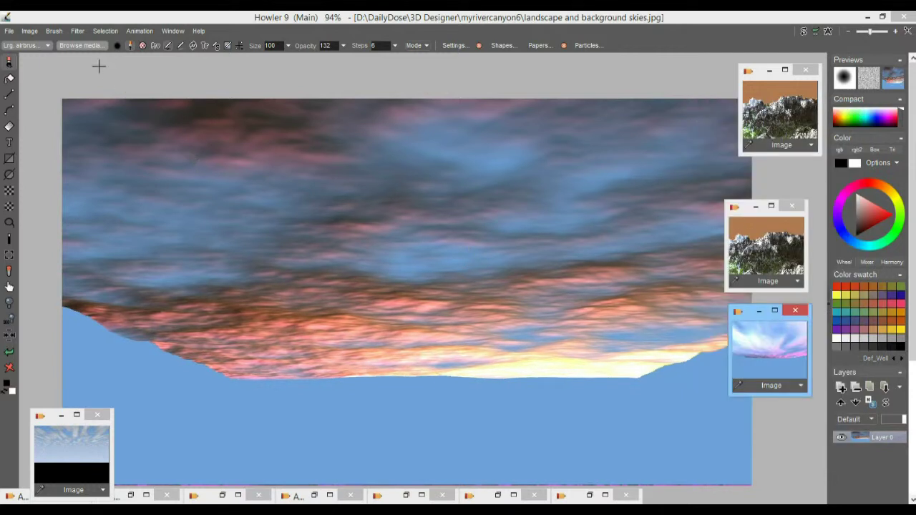
# Store a copy of the sunset sky and place its thumbnail below the pink and white sky's thumbnail
pyautogui.click(30, 31)
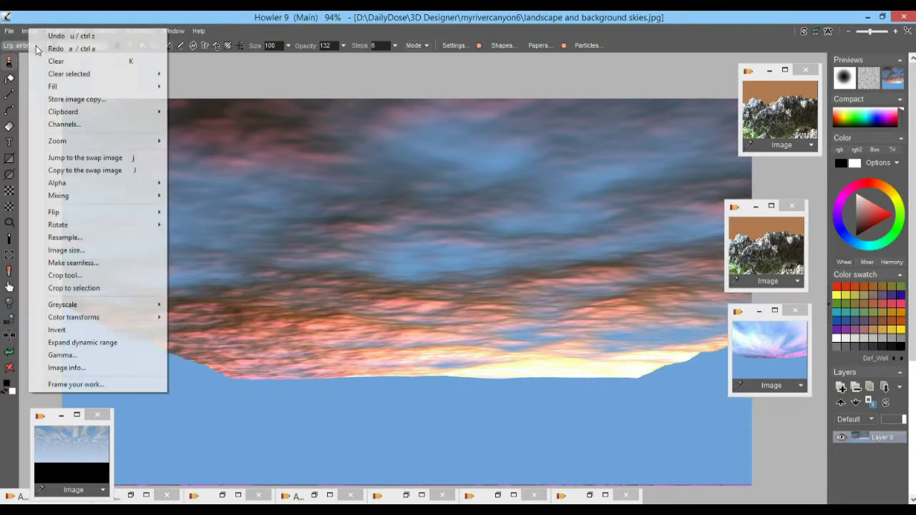
pyautogui.click(71, 100)
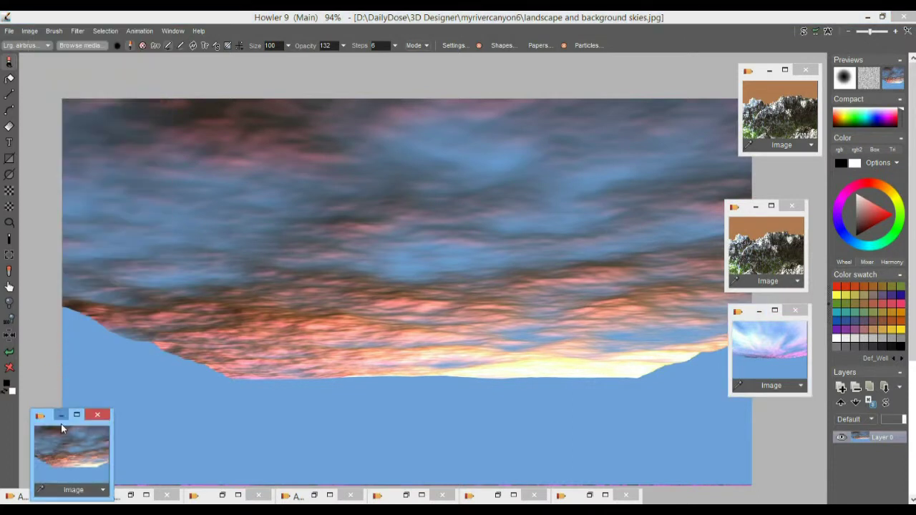
pyautogui.moveTo(51, 428); pyautogui.dragTo(745, 424)
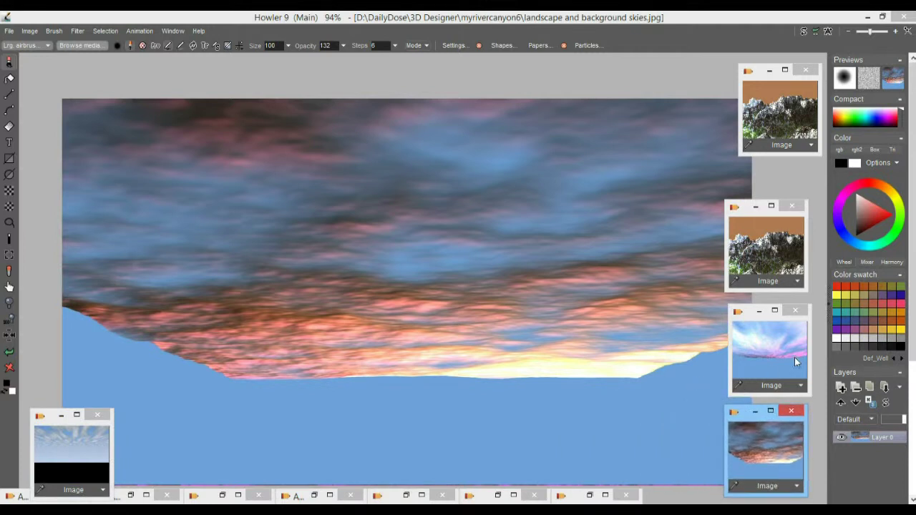
# Compare the stored pink and white sky with the stored sunset sky by switching between the two images
pyautogui.click(795, 357)
pyautogui.click(771, 453)
pyautogui.click(763, 341)
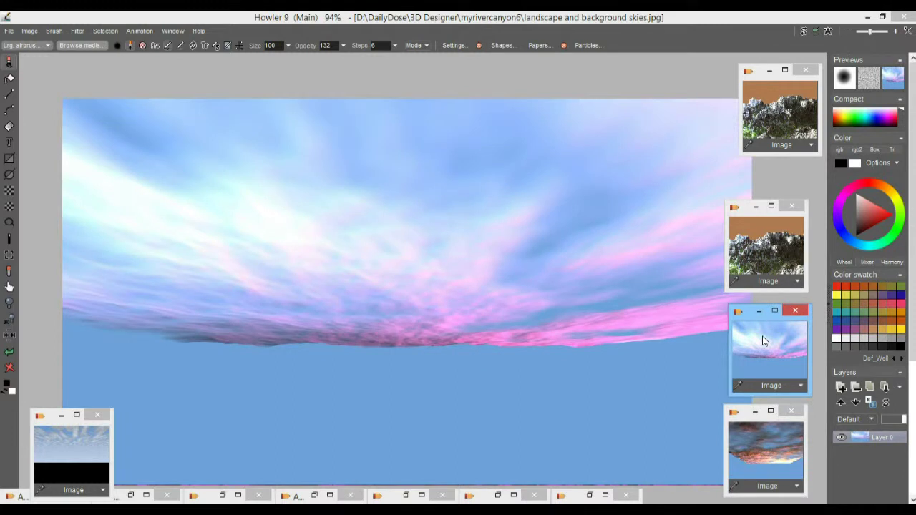
pyautogui.click(777, 453)
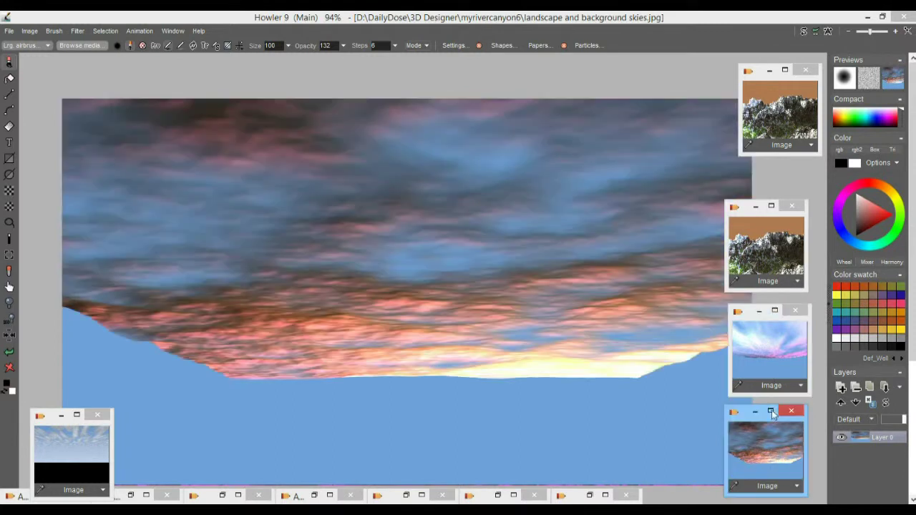
pyautogui.click(772, 337)
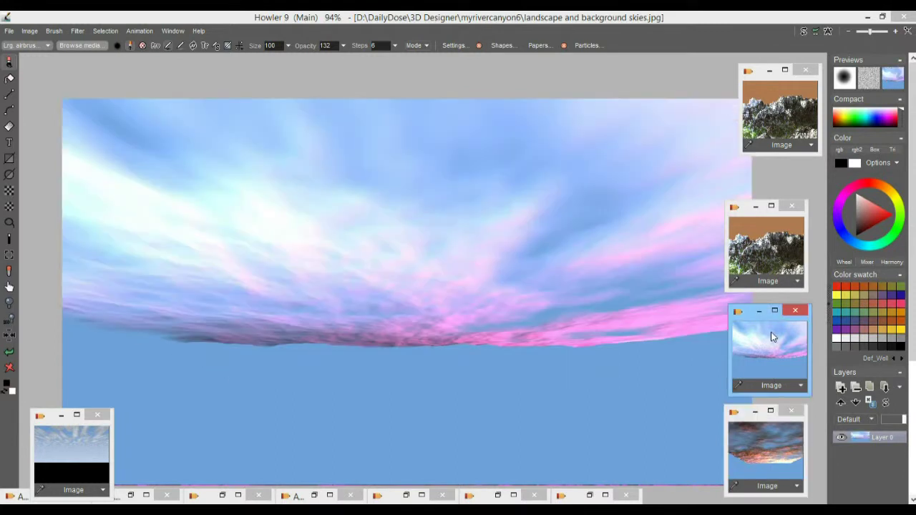
pyautogui.click(769, 456)
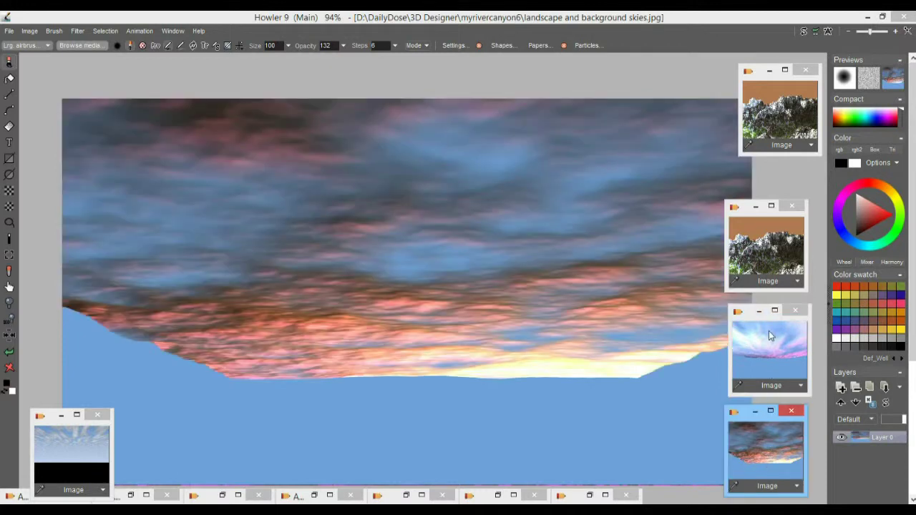